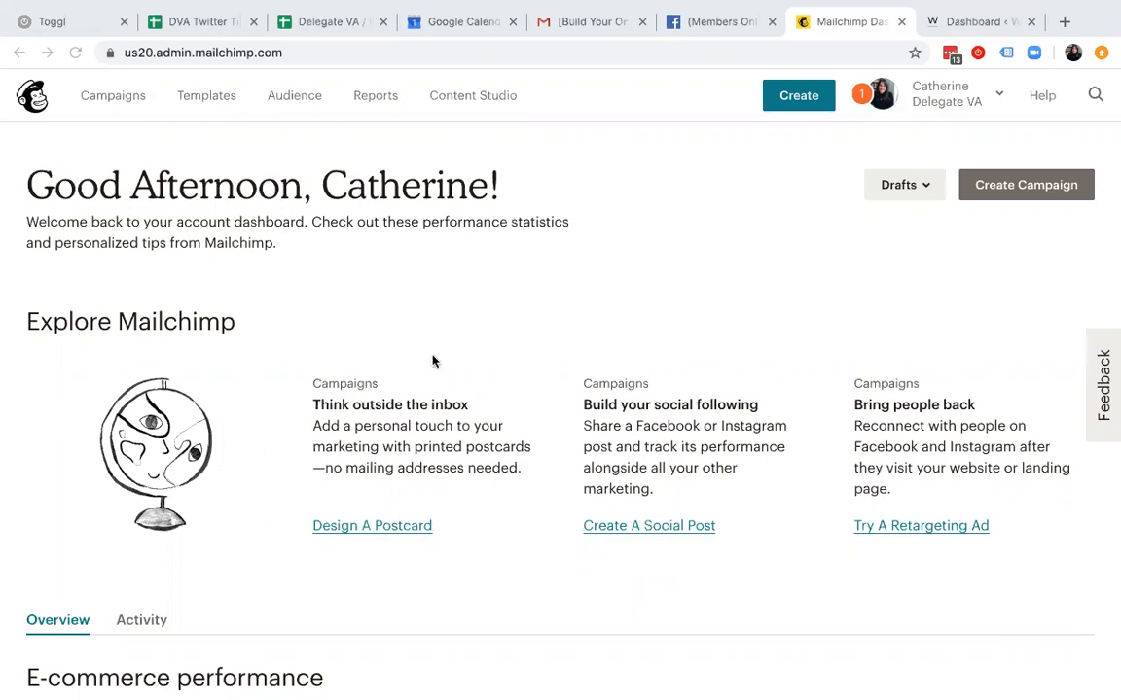
- Review the audience overview of the Delegate VA Newsletter List
{"action": "left_click", "coordinate": [304, 98]}
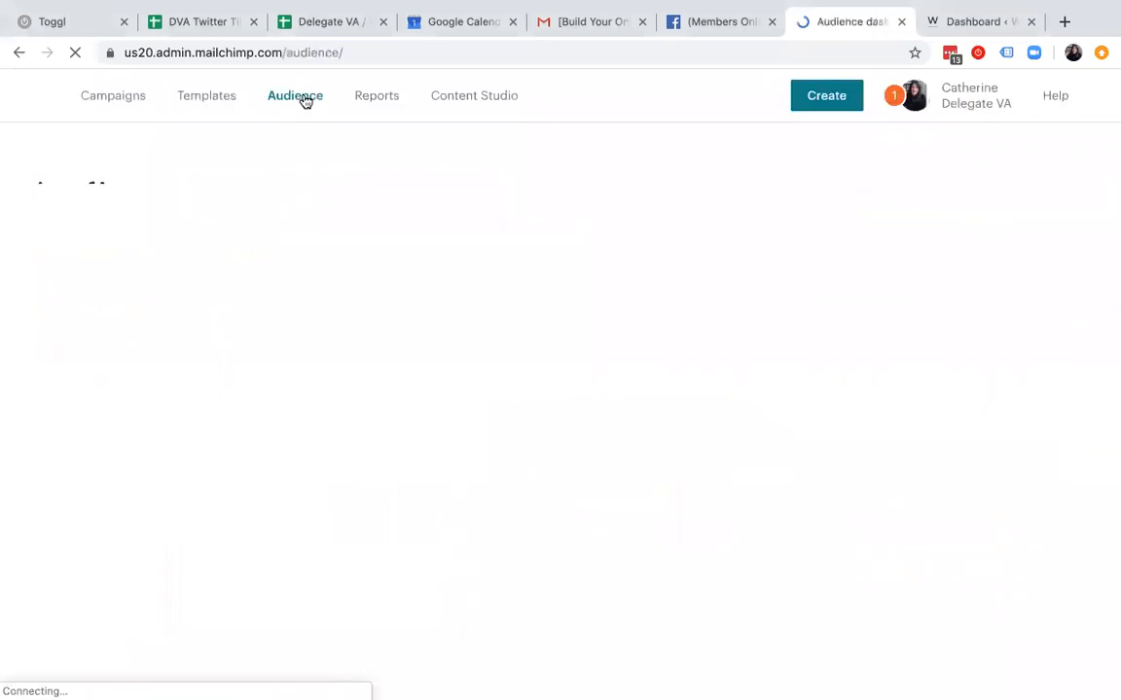
{"action": "scroll", "coordinate": [311, 263], "scroll_direction": "down", "scroll_amount": 1}
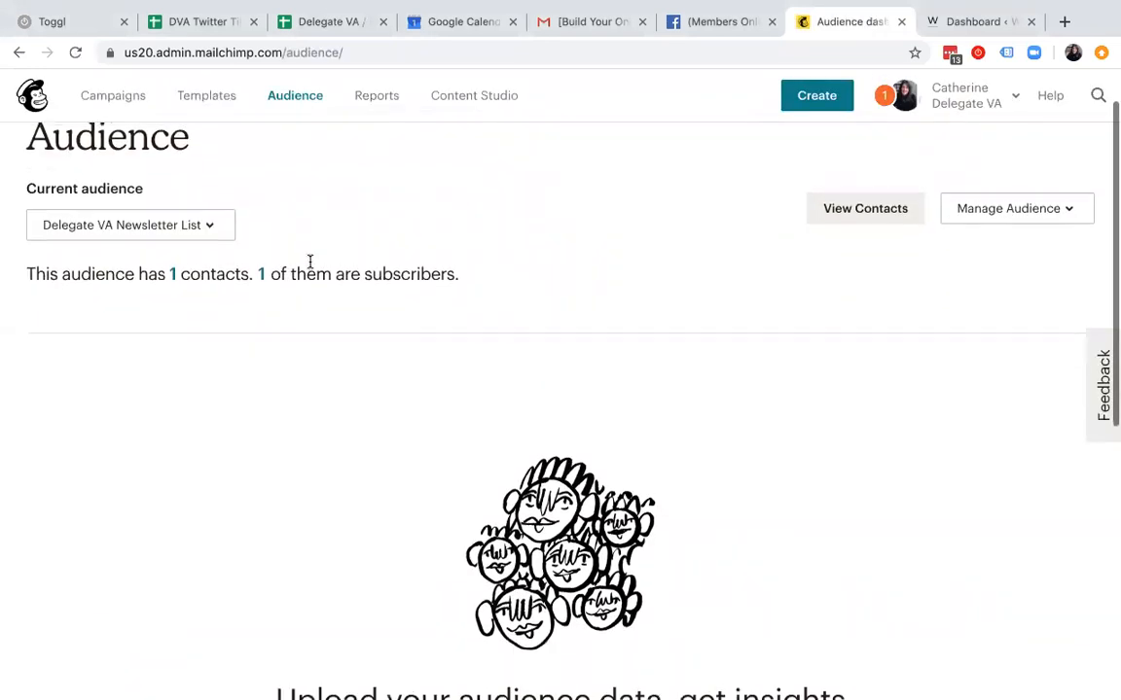
{"action": "scroll", "coordinate": [310, 263], "scroll_direction": "up", "scroll_amount": 1}
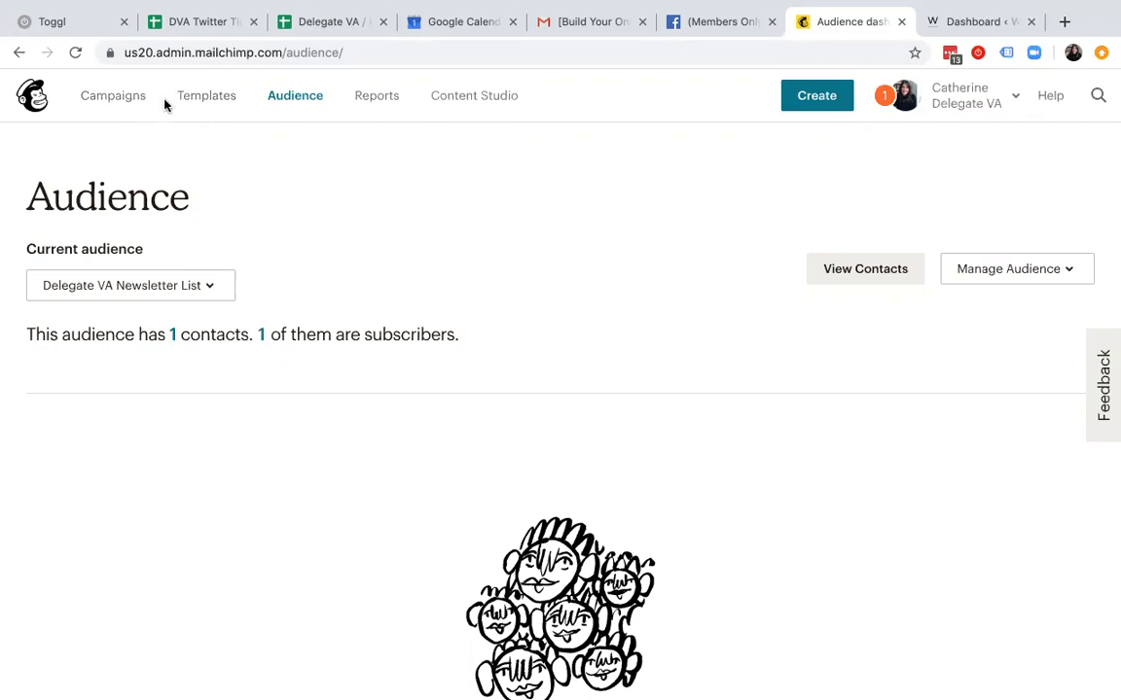
- Create an automated single-email campaign that welcomes new subscribers, using the Delegate VA Newsletter List as its audience
{"action": "left_click", "coordinate": [112, 97]}
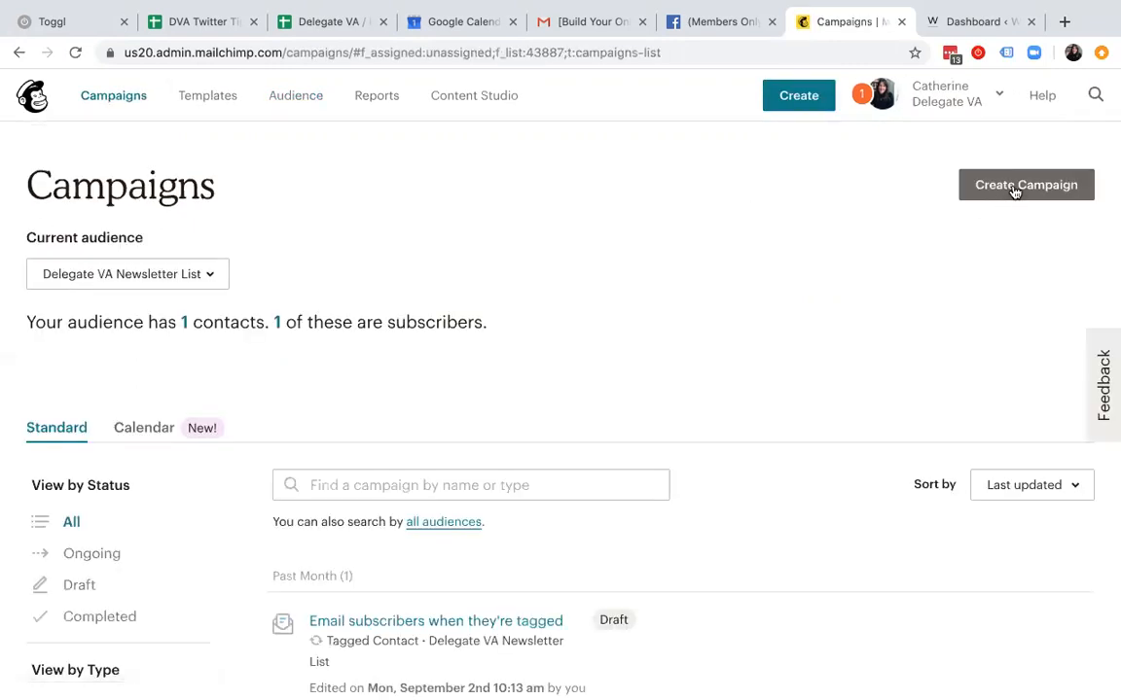
{"action": "left_click", "coordinate": [1014, 190]}
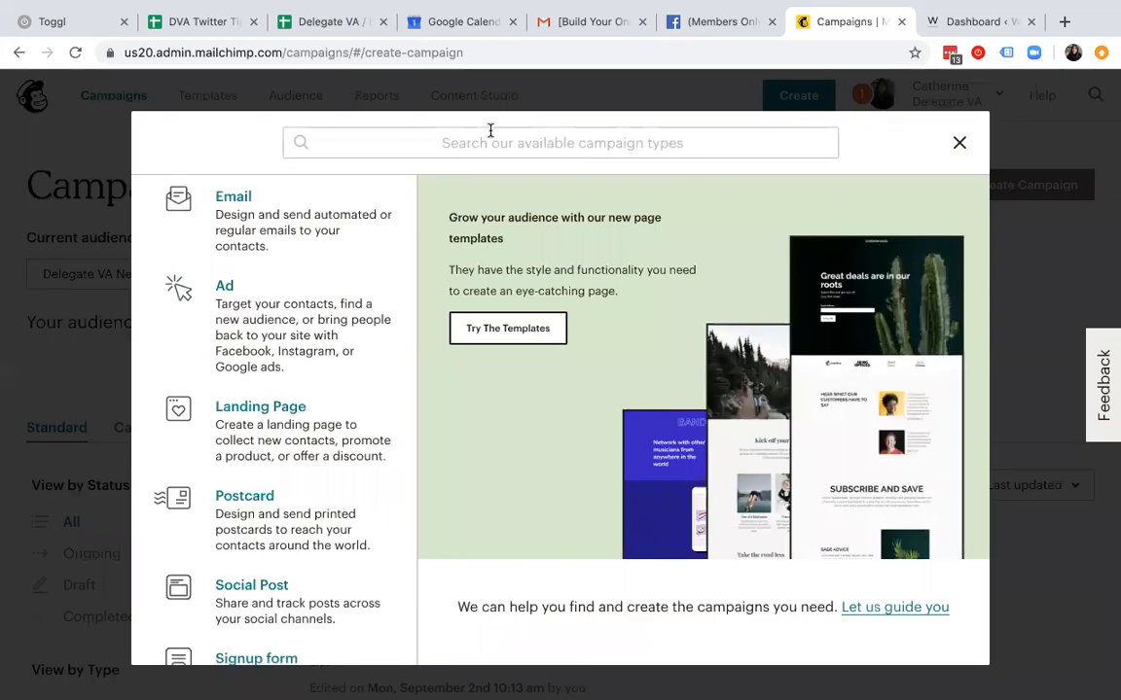
{"action": "left_click", "coordinate": [239, 206]}
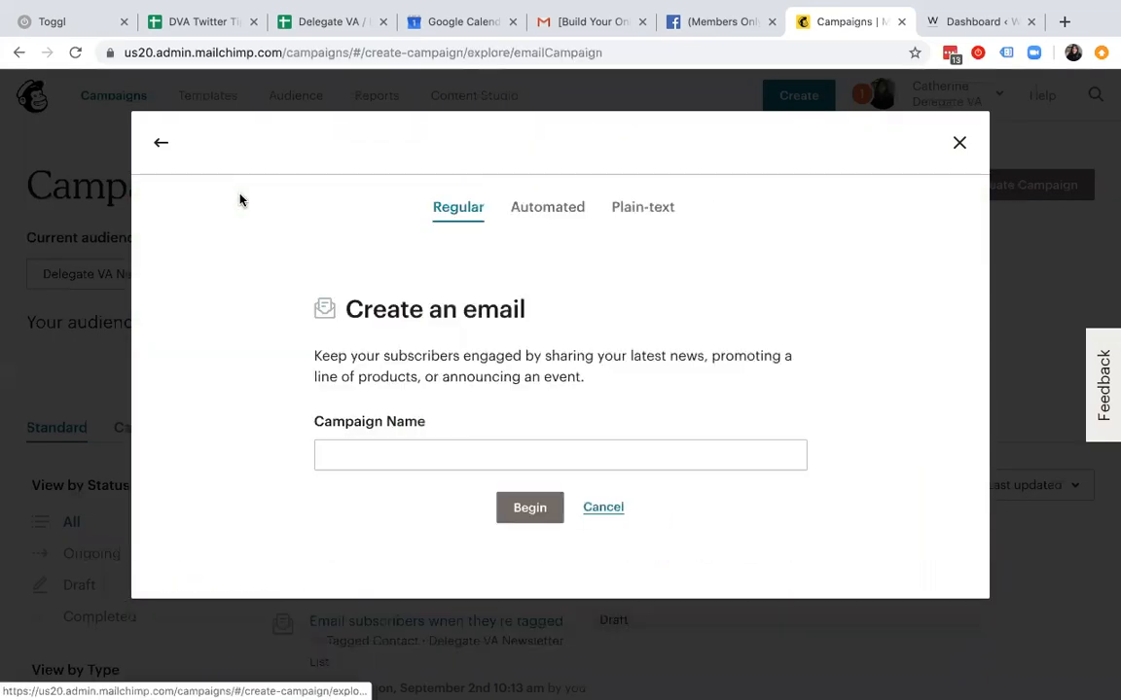
{"action": "left_click", "coordinate": [549, 210]}
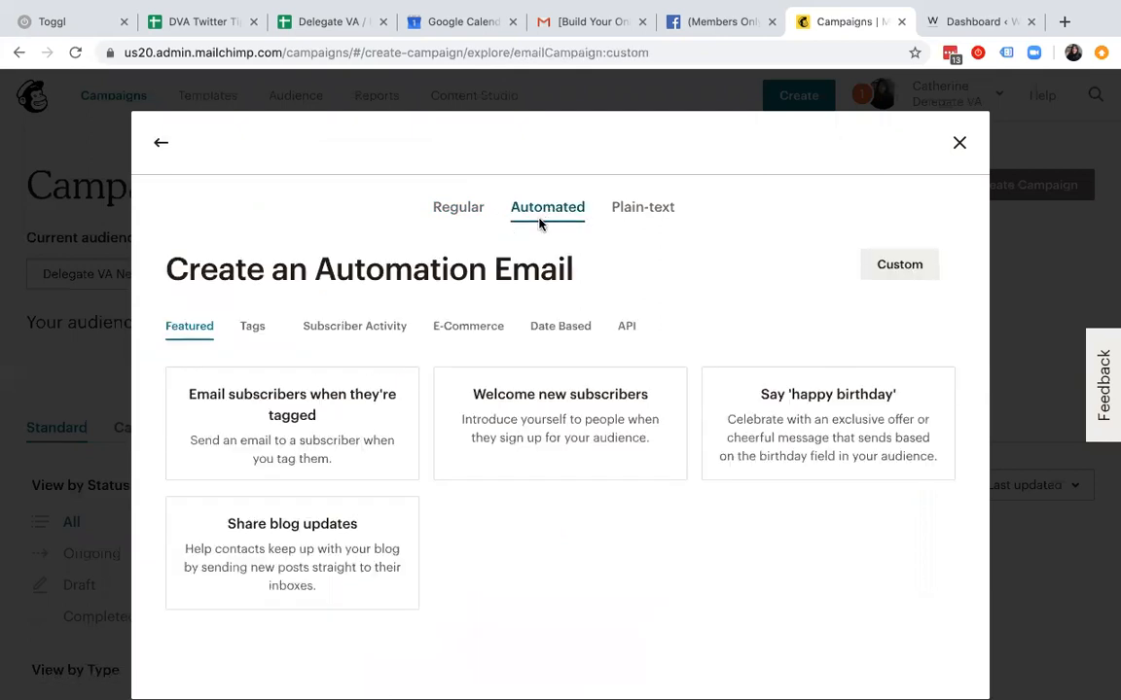
{"action": "left_click", "coordinate": [593, 396]}
{"action": "left_click", "coordinate": [476, 494]}
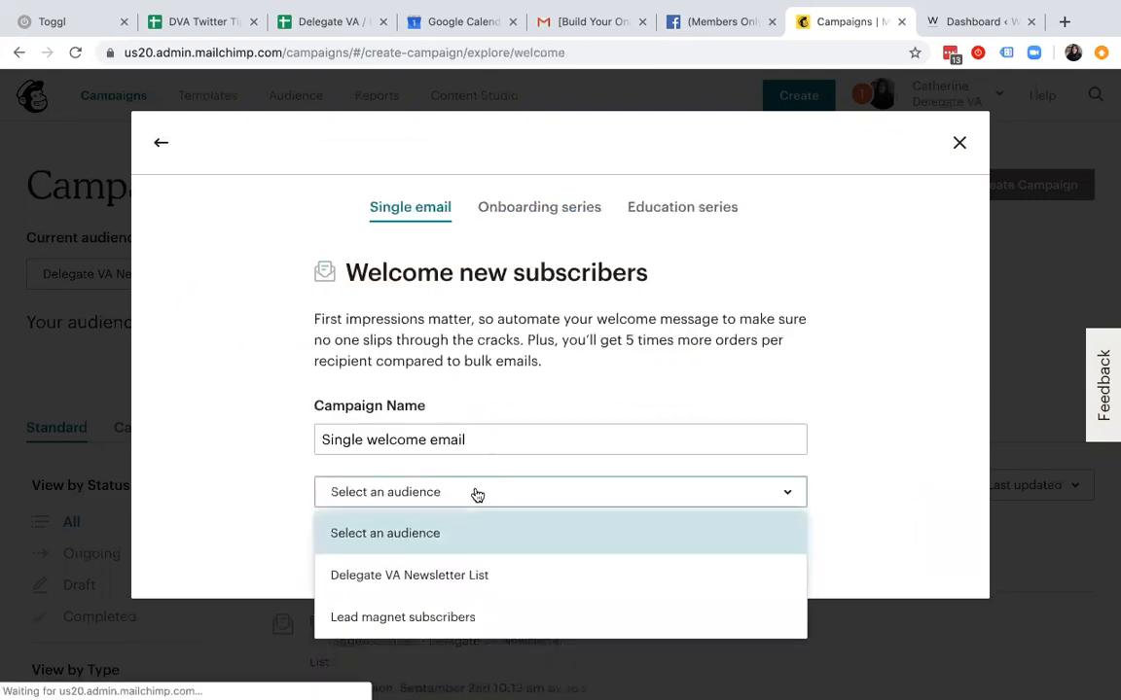
{"action": "left_click", "coordinate": [482, 581]}
{"action": "left_click", "coordinate": [530, 550]}
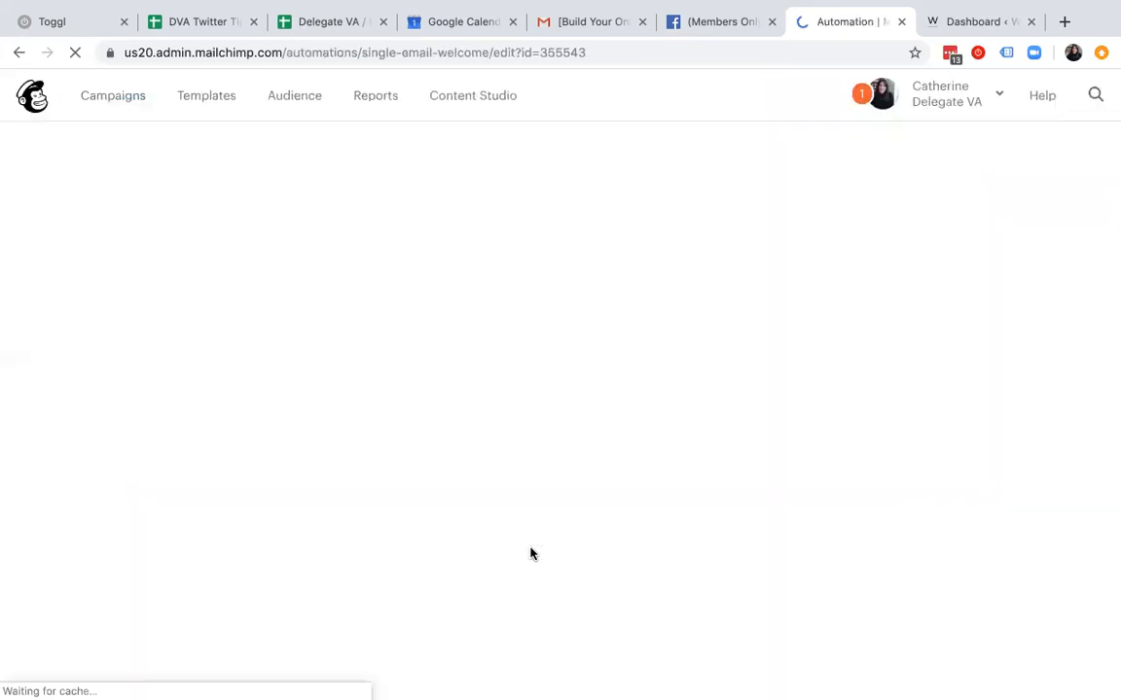
- Change the welcome email's subject to "Here's your discount code, *|FNAME|*" and save it
{"action": "scroll", "coordinate": [709, 453], "scroll_direction": "down", "scroll_amount": 3}
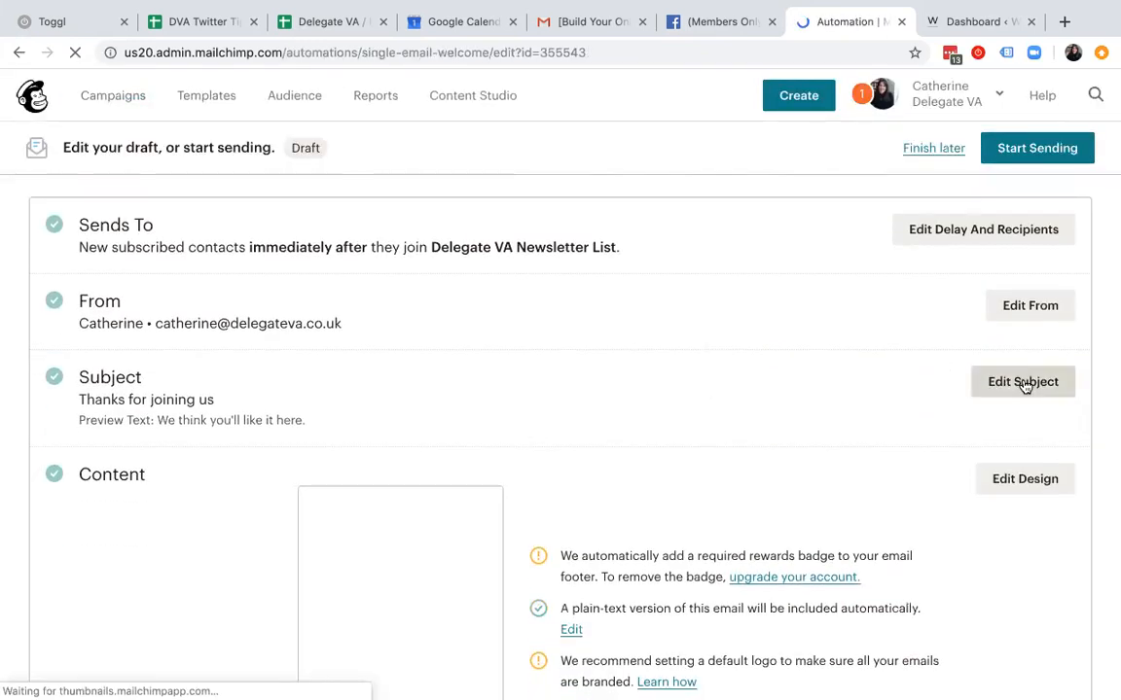
{"action": "left_click", "coordinate": [1023, 382]}
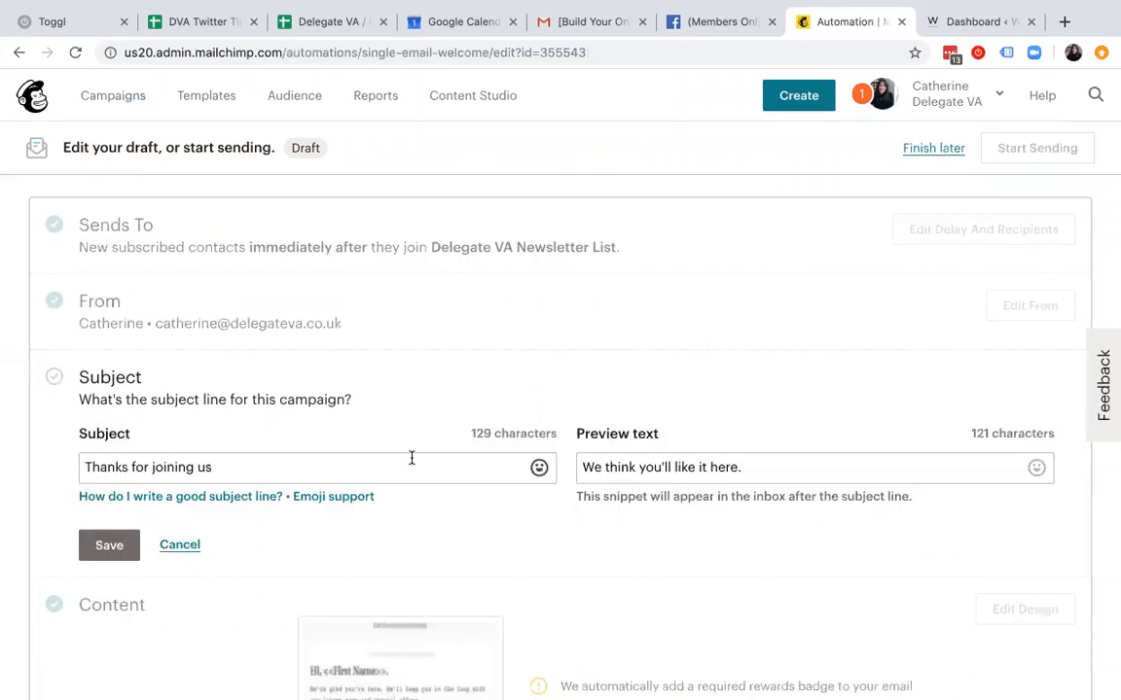
{"action": "left_click", "coordinate": [407, 467]}
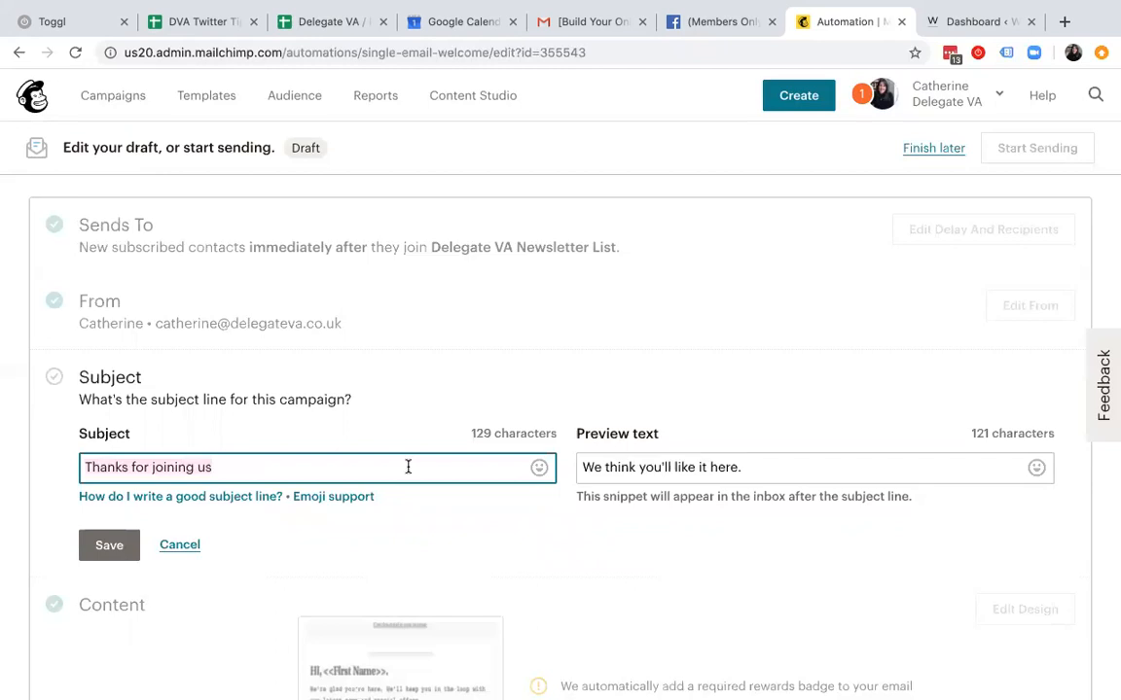
{"action": "type", "text": "Here's"}
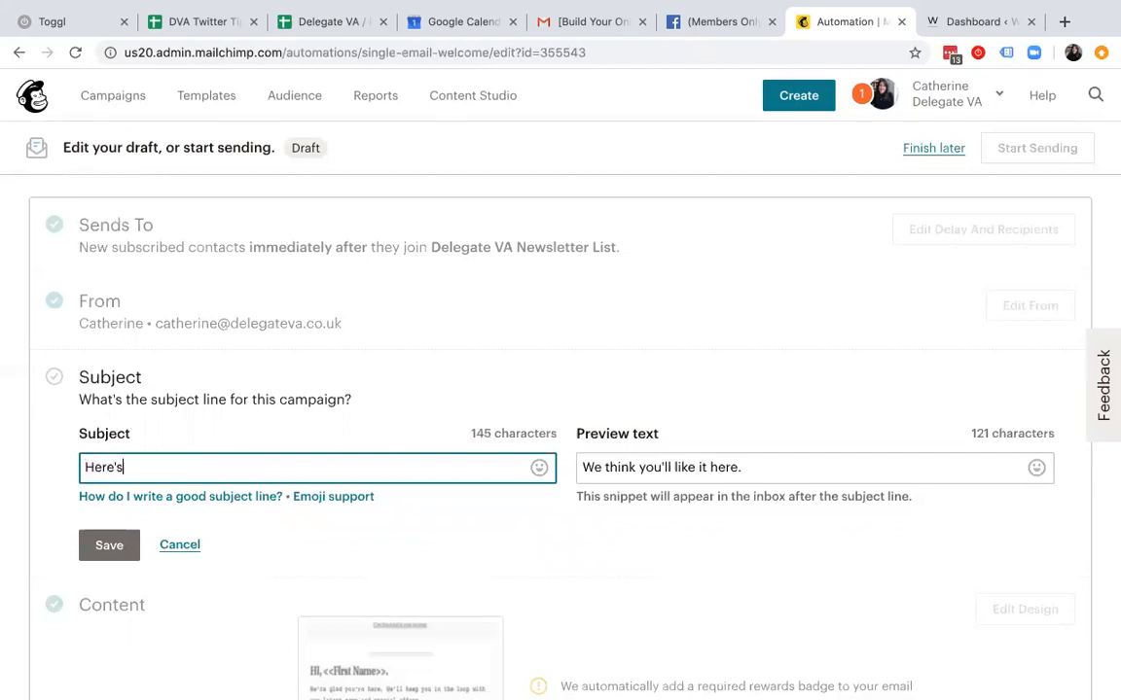
{"action": "type", "text": " your discoun"}
{"action": "key", "text": "BackSpace"}
{"action": "type", "text": "t co"}
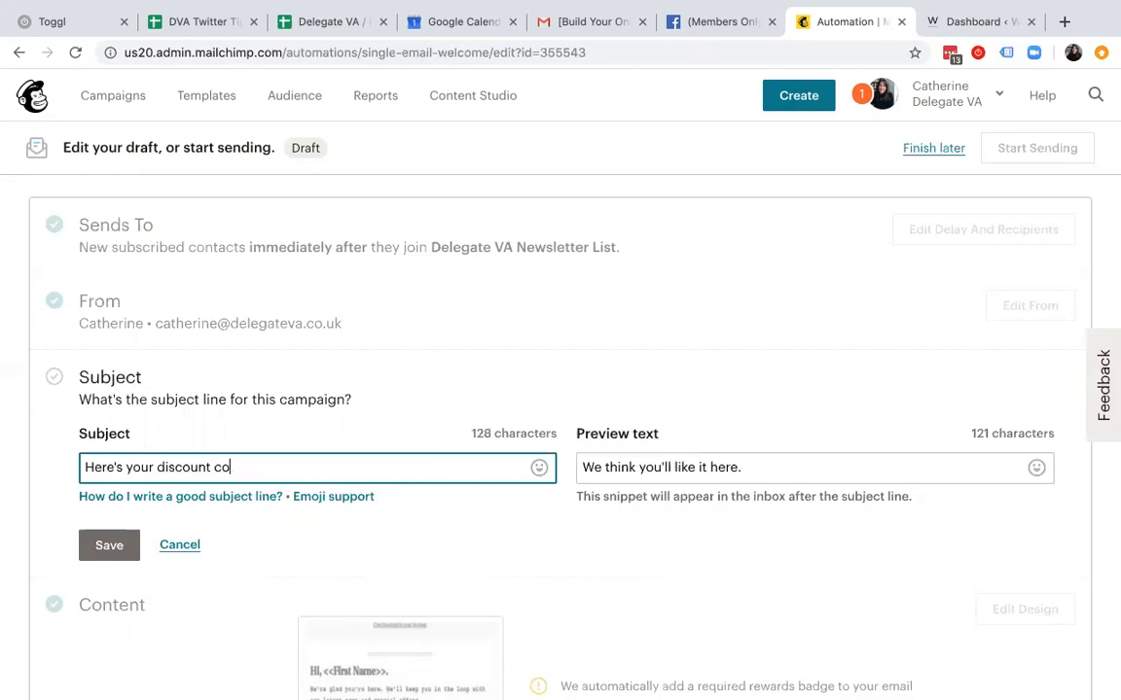
{"action": "type", "text": "de, *|FNAME|*"}
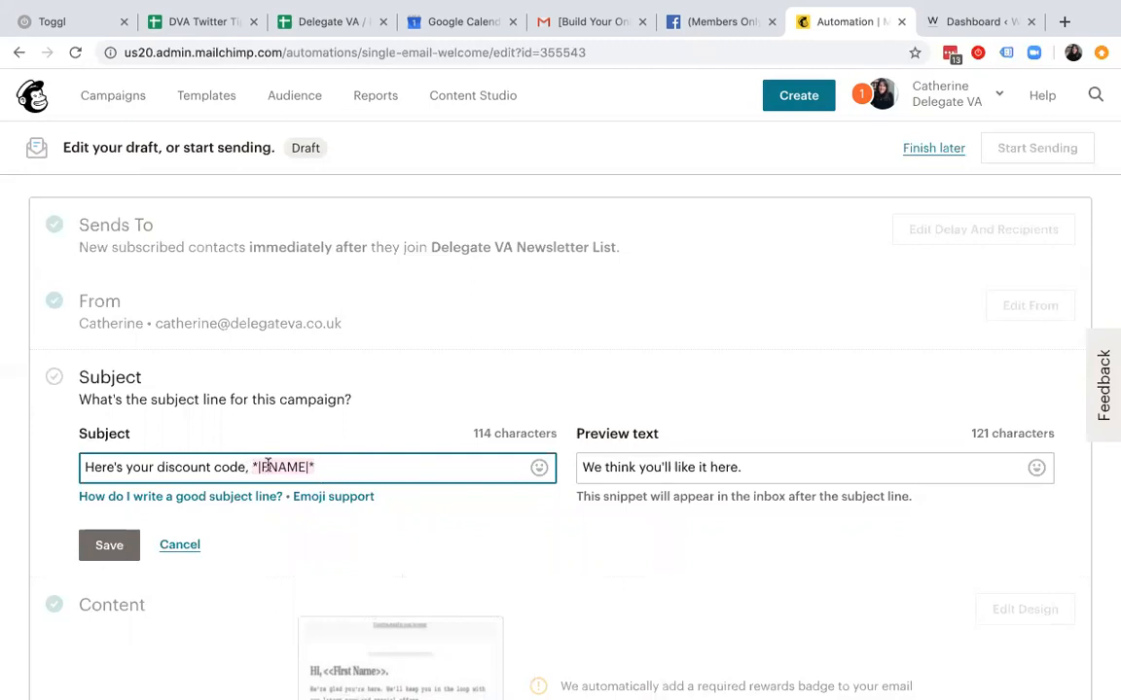
{"action": "key", "text": "BackSpace"}
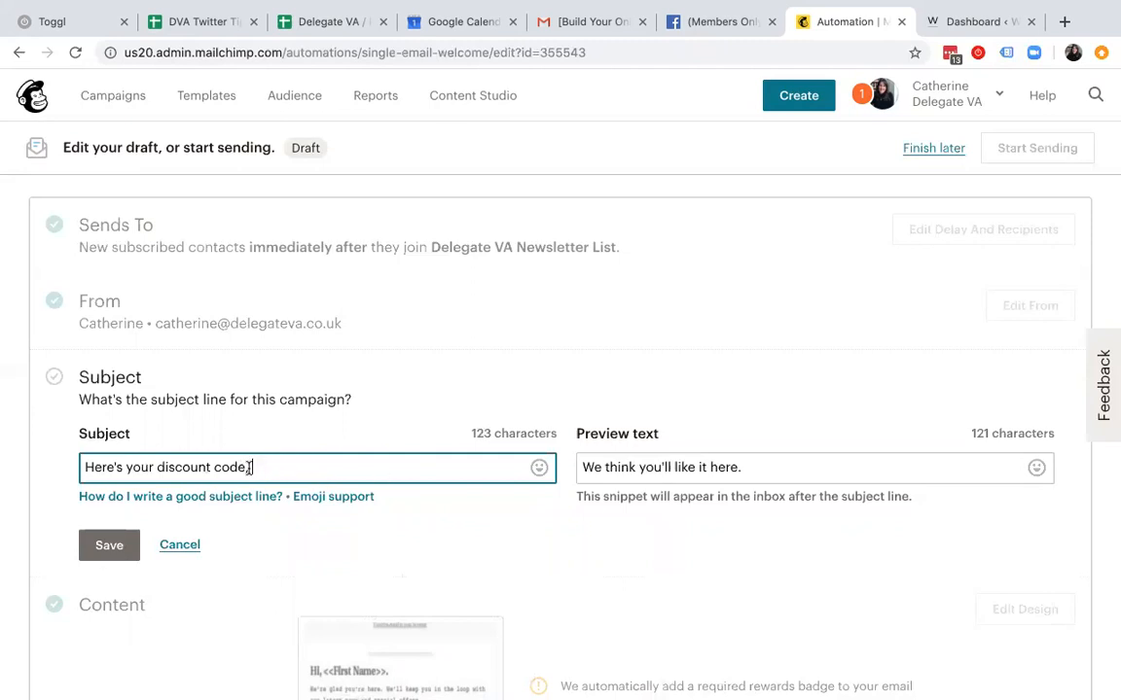
{"action": "type", "text": "*|FNAME|*"}
{"action": "left_click", "coordinate": [117, 548]}
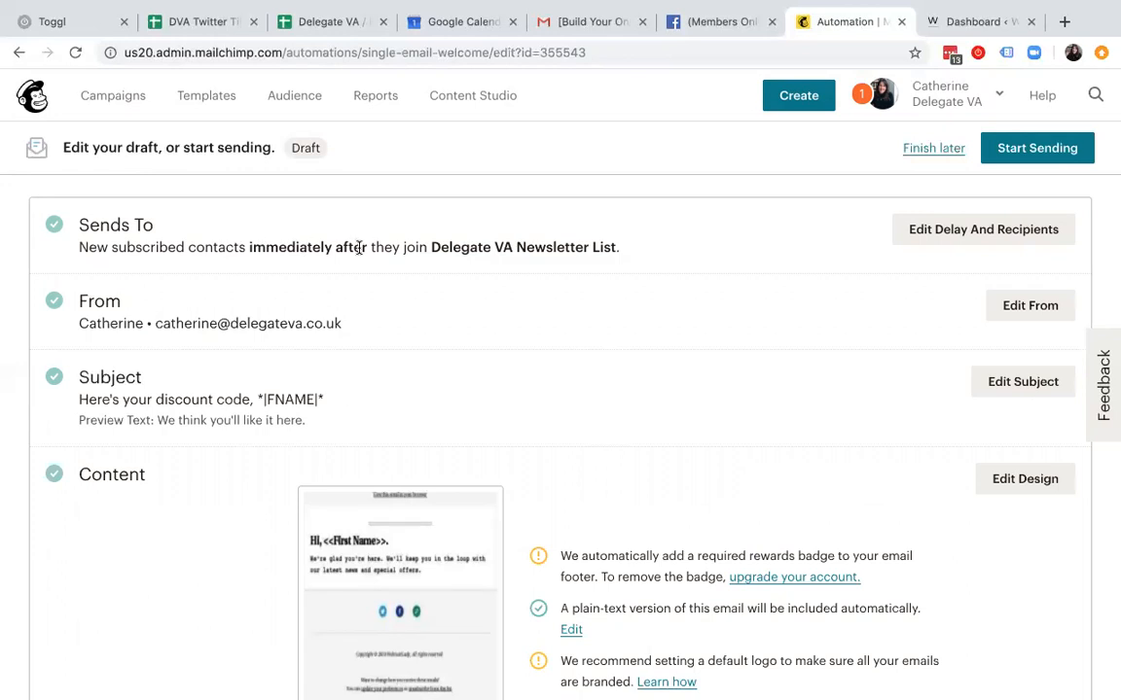
- Make the email also trigger when subscribed contacts are imported, with the sending delay set to Immediately, and save
{"action": "left_click", "coordinate": [945, 233]}
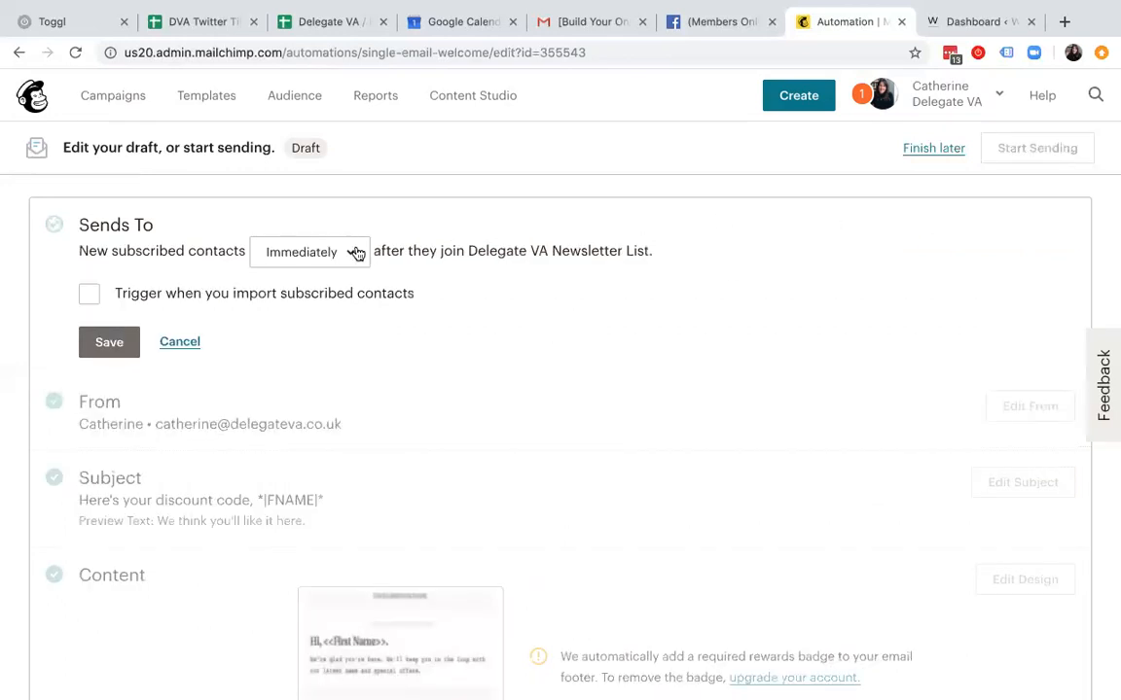
{"action": "left_click", "coordinate": [336, 252]}
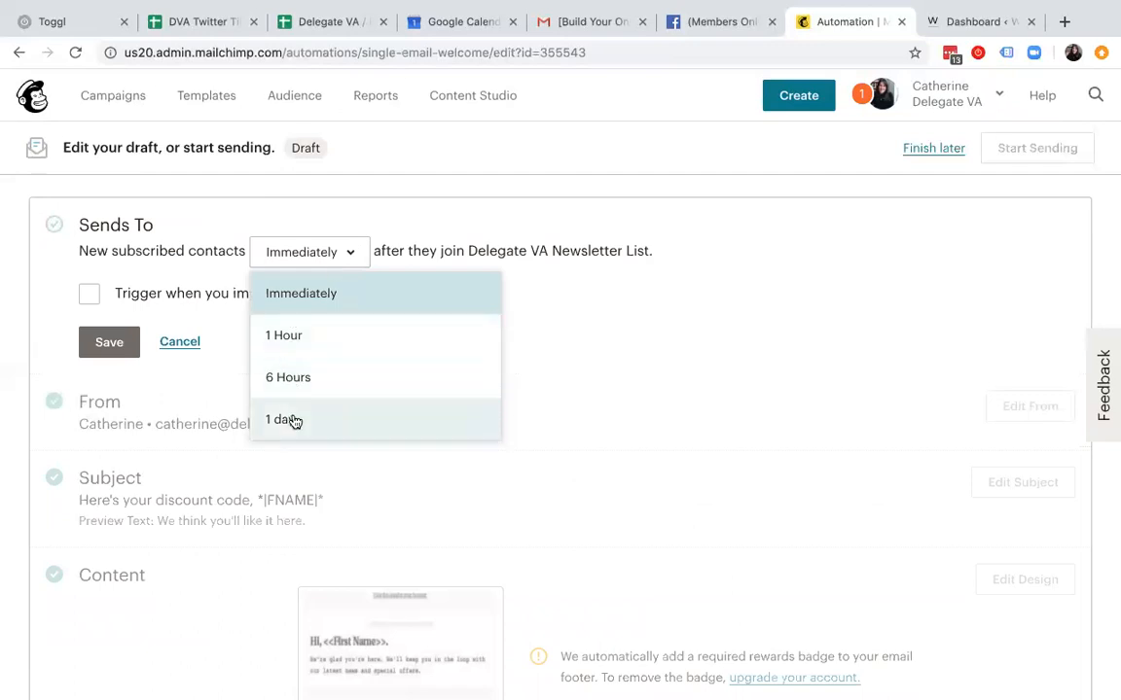
{"action": "left_click", "coordinate": [575, 301]}
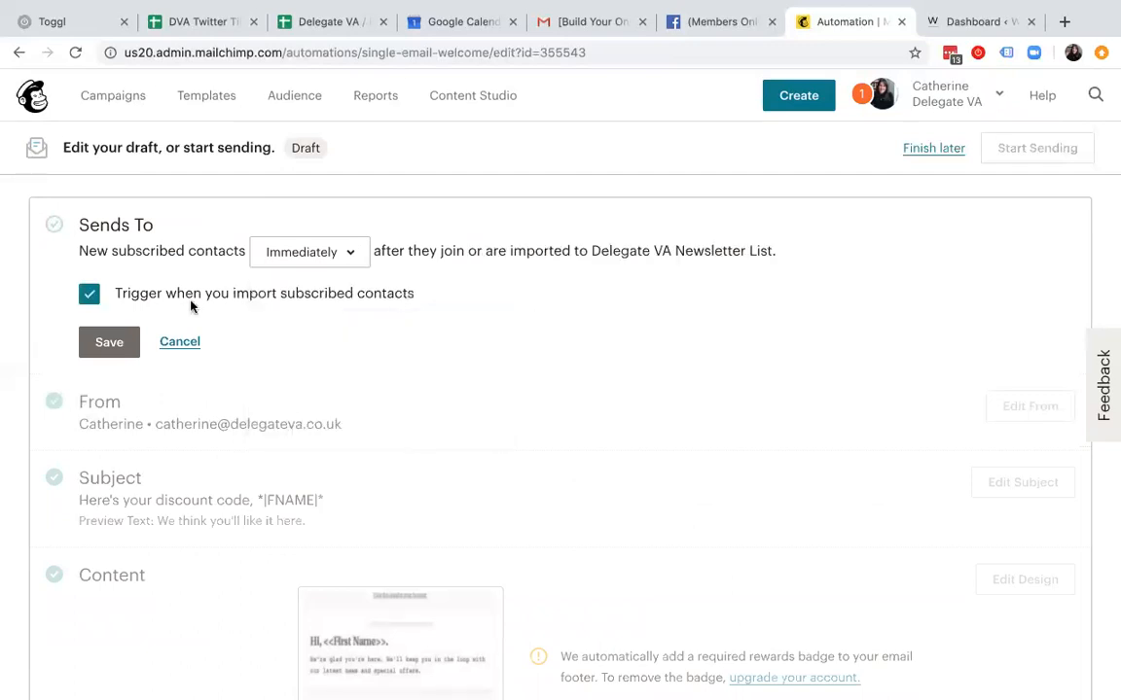
{"action": "left_click", "coordinate": [93, 352]}
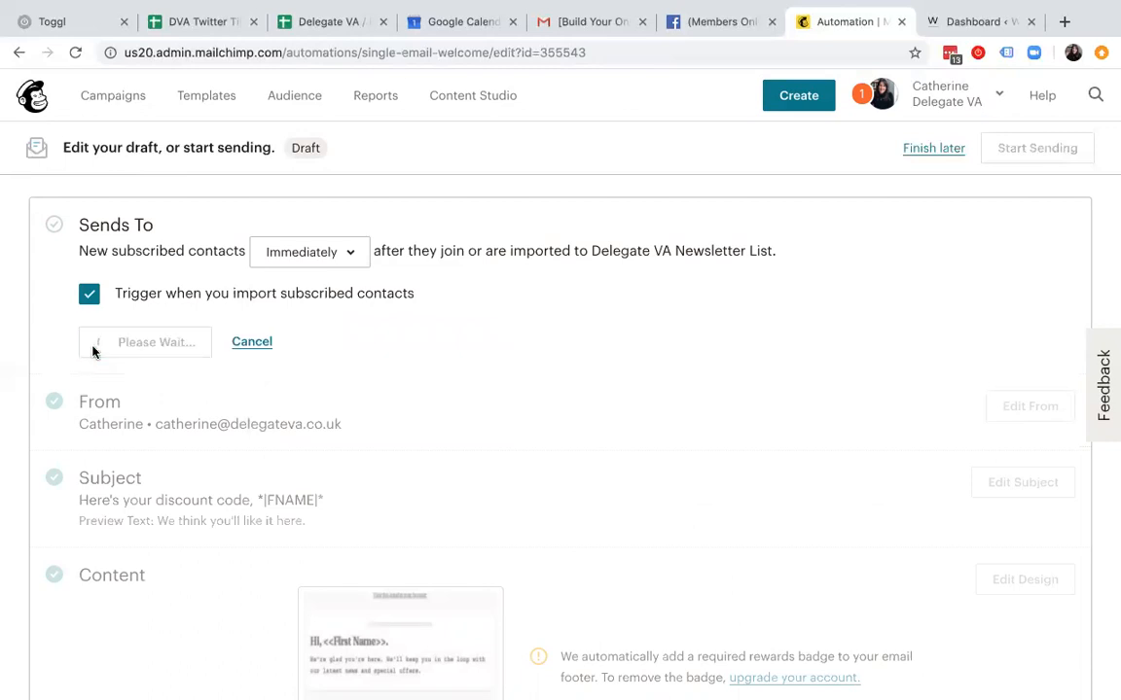
- Open the email design and shorten the text block's heading to "Hi *|FNAME|*"
{"action": "scroll", "coordinate": [549, 421], "scroll_direction": "down", "scroll_amount": 2}
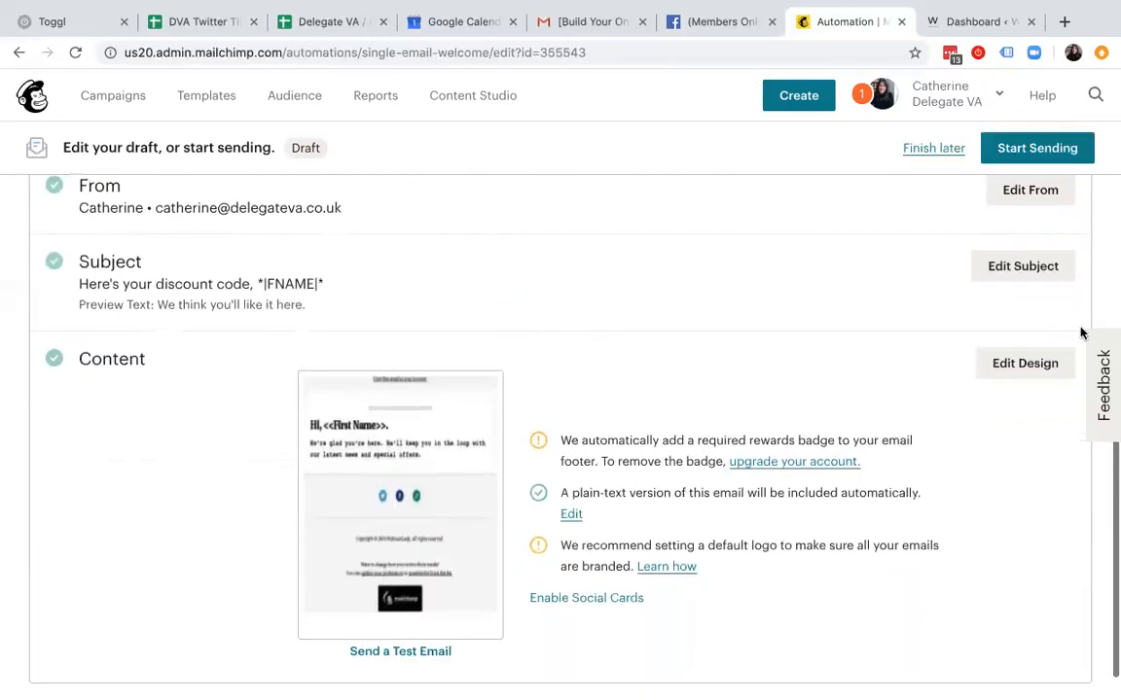
{"action": "left_click", "coordinate": [1049, 365]}
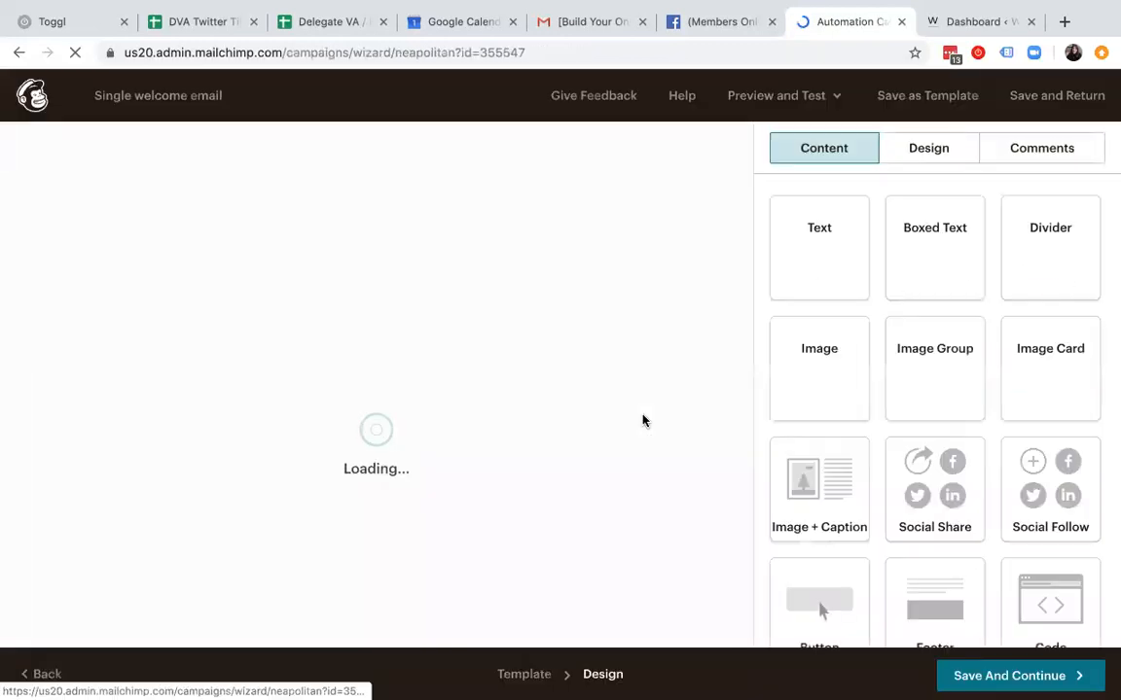
{"action": "mouse_move", "coordinate": [475, 332]}
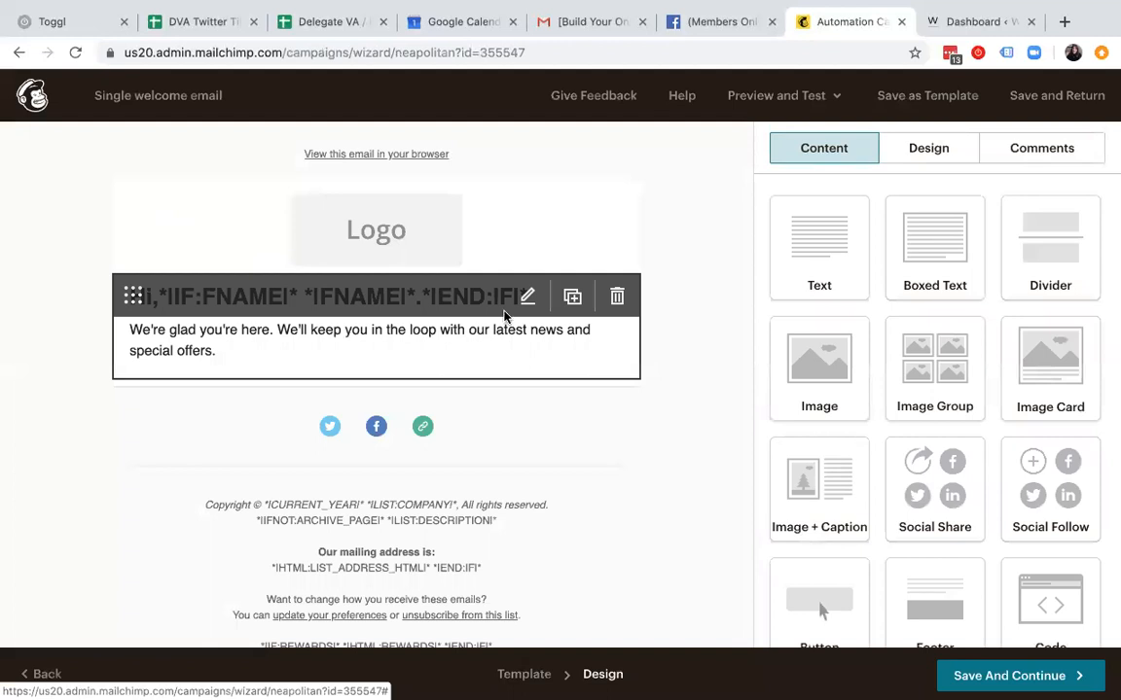
{"action": "left_click", "coordinate": [505, 316]}
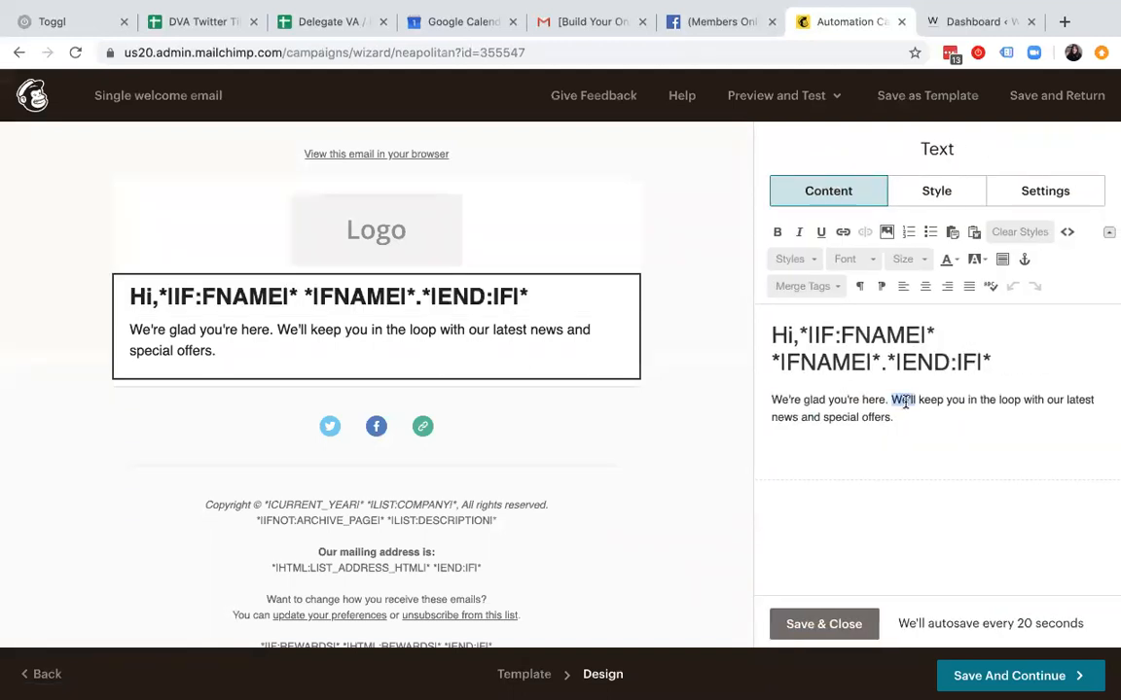
{"action": "triple_click", "coordinate": [905, 402]}
{"action": "left_click", "coordinate": [1048, 380]}
{"action": "left_click_drag", "start_coordinate": [1010, 364], "coordinate": [751, 367]}
{"action": "key", "text": "BackSpace"}
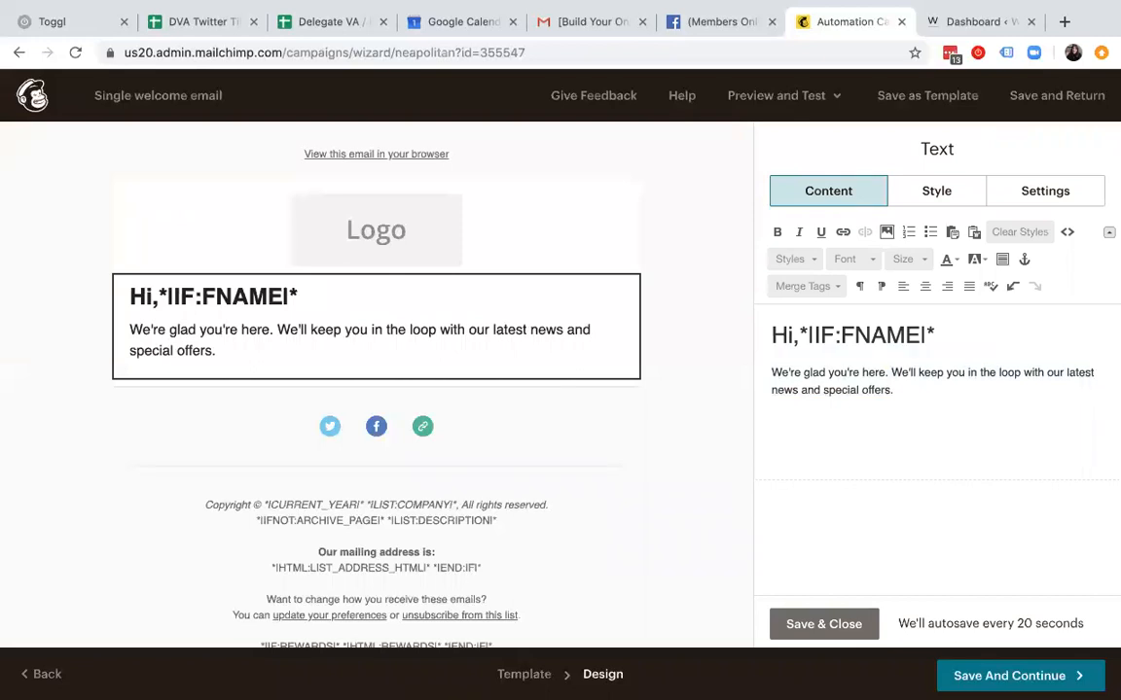
{"action": "left_click_drag", "start_coordinate": [842, 335], "coordinate": [815, 335]}
{"action": "key", "text": "BackSpace"}
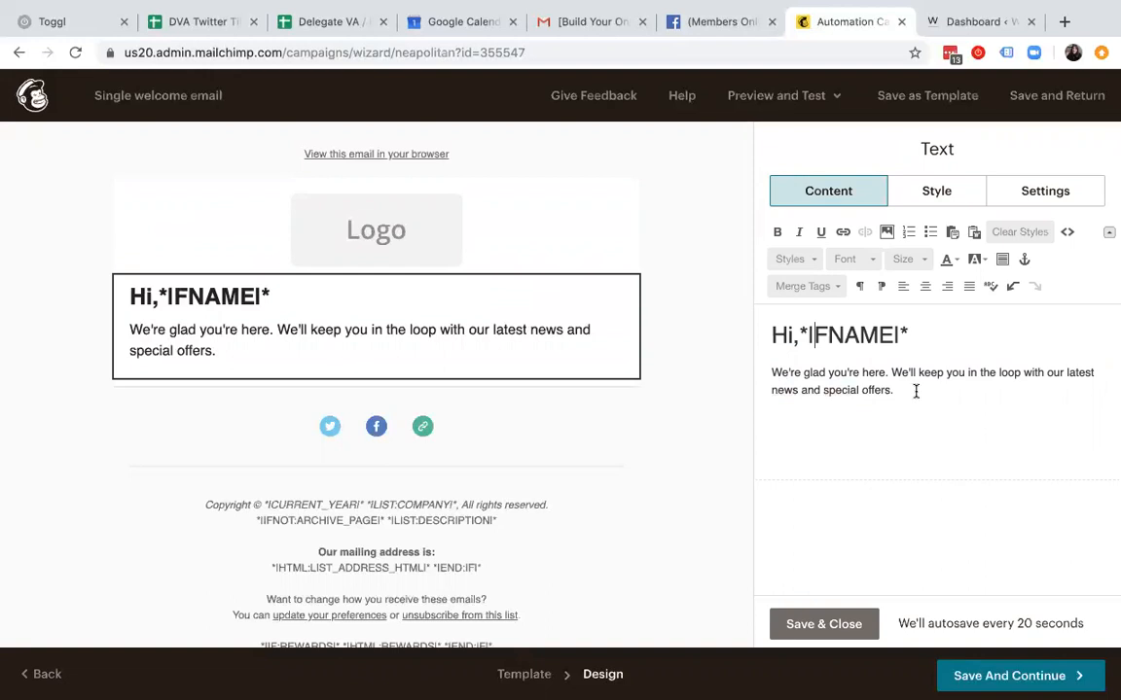
{"action": "left_click_drag", "start_coordinate": [915, 392], "coordinate": [711, 361]}
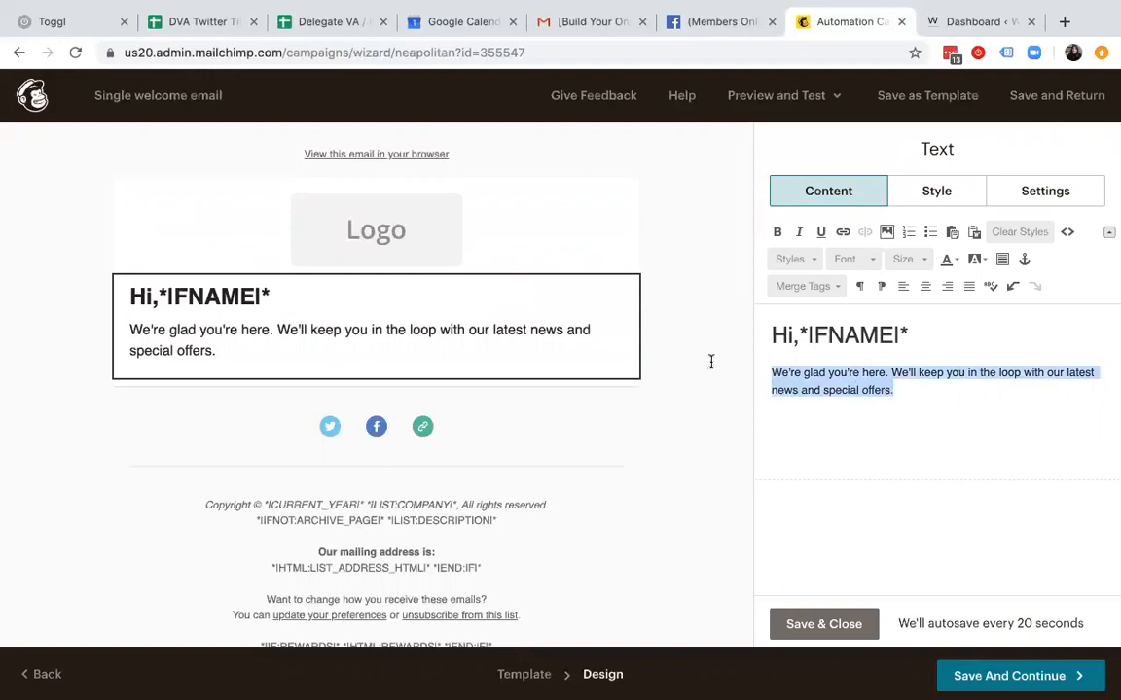
{"action": "left_click", "coordinate": [798, 336]}
{"action": "key", "text": "Delete"}
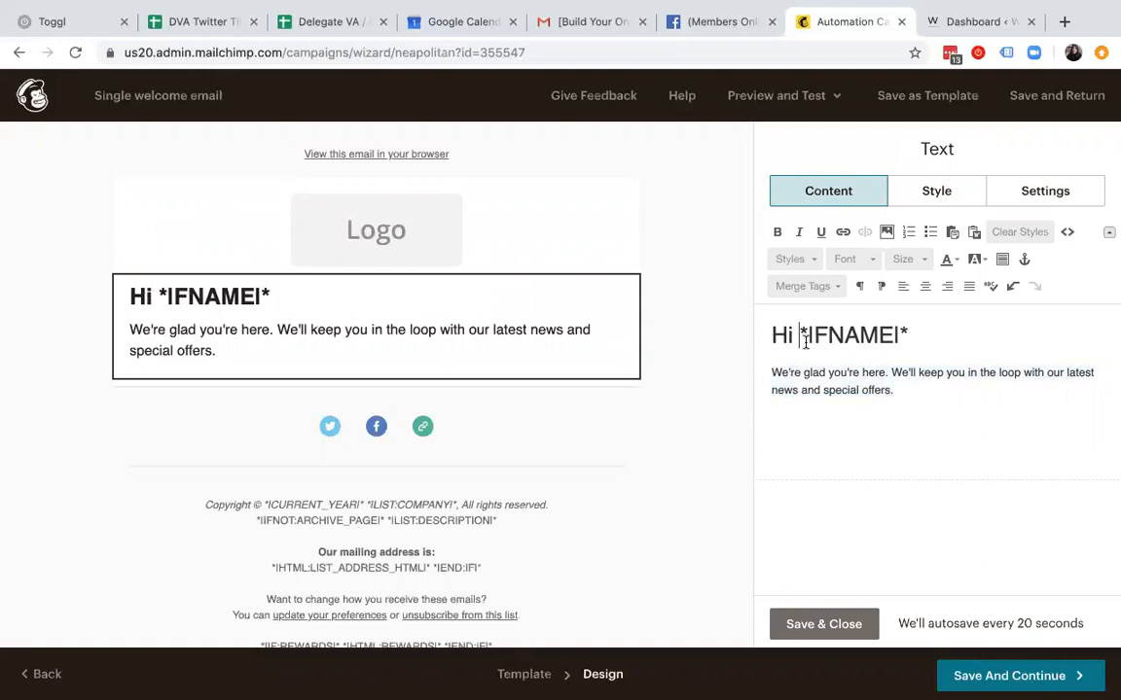
- Replace the paragraph below the heading with "Here's your discount code." and save the text block
{"action": "left_click_drag", "start_coordinate": [920, 393], "coordinate": [722, 373]}
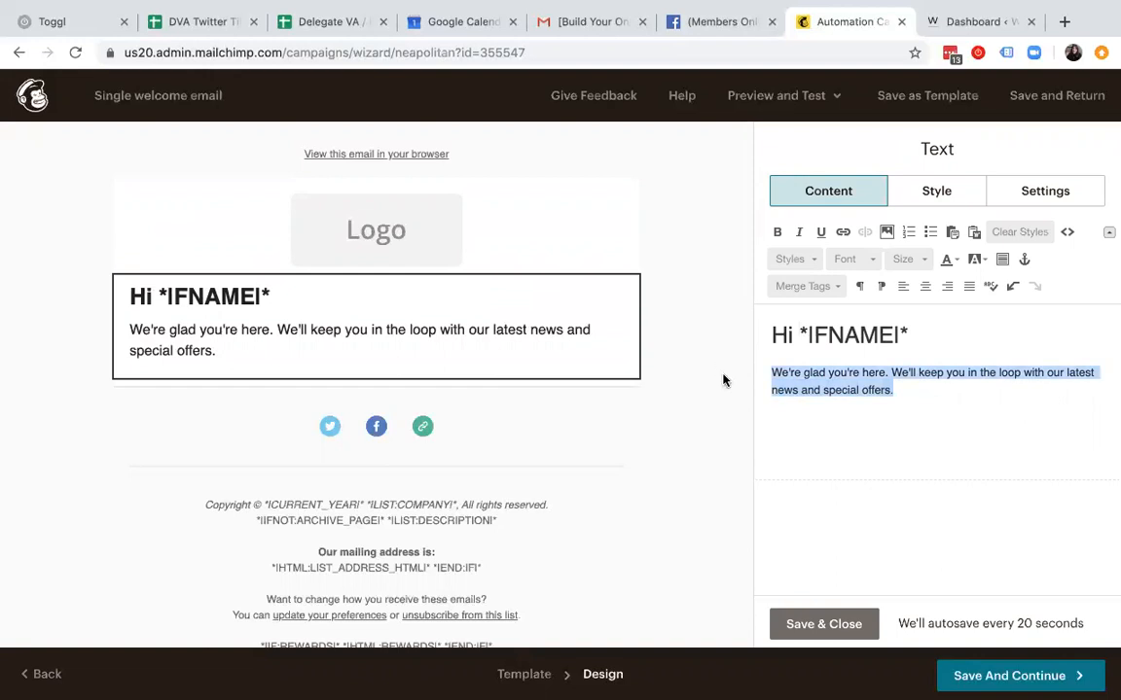
{"action": "type", "text": "Here'"}
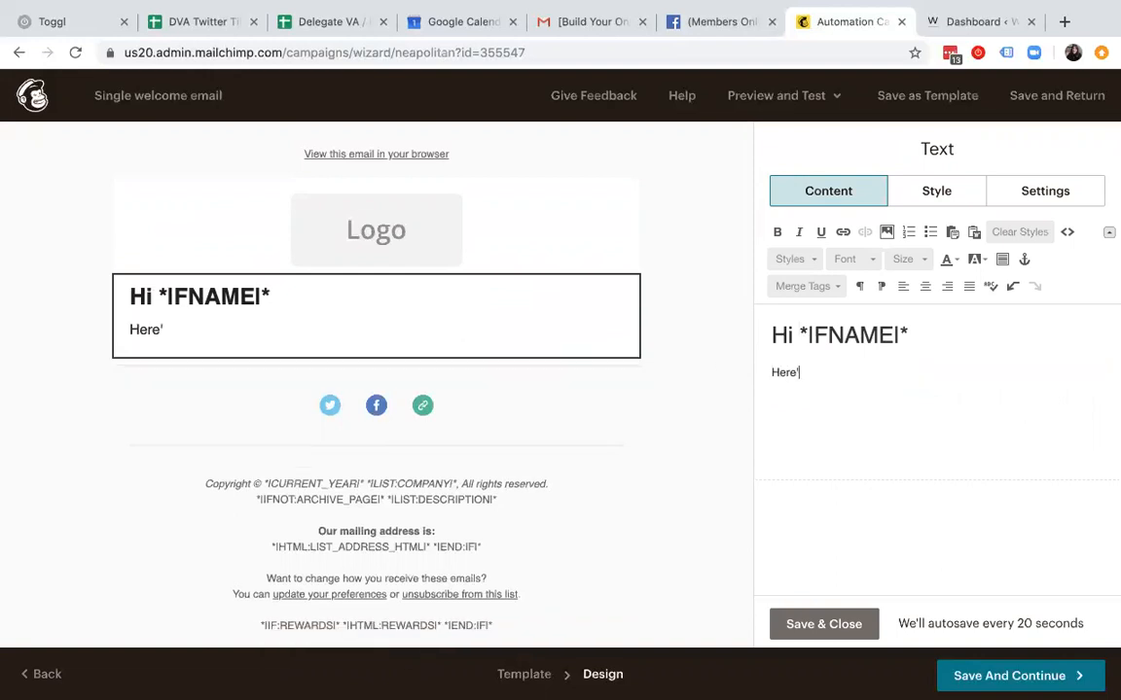
{"action": "type", "text": "s your disco"}
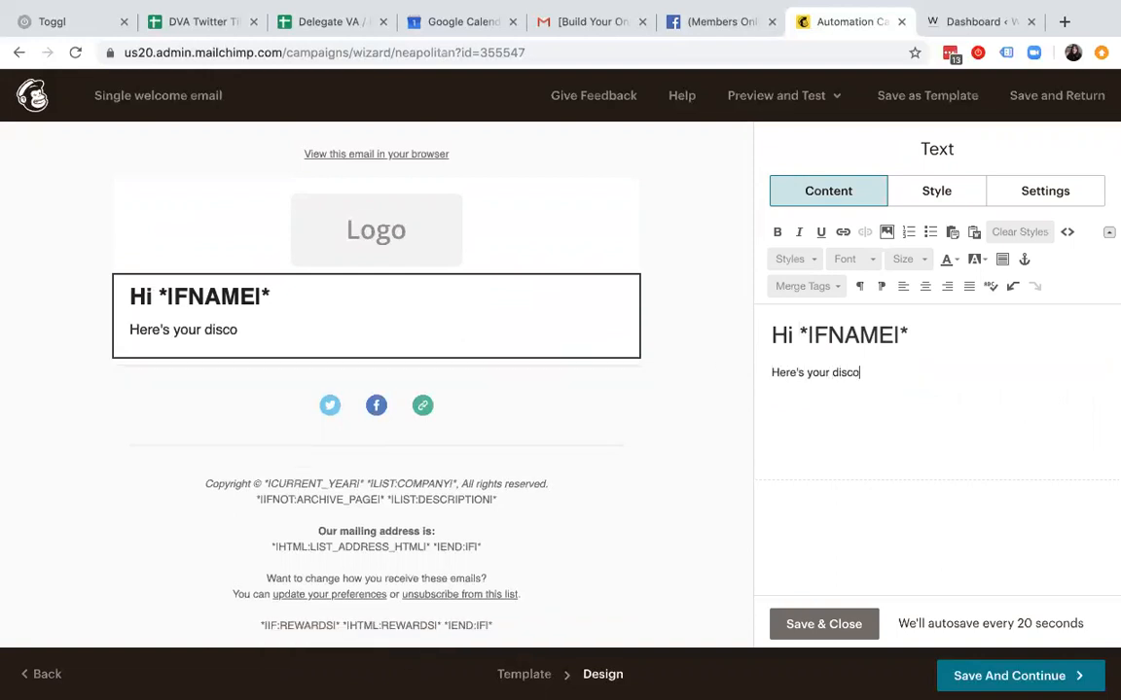
{"action": "type", "text": "unt code."}
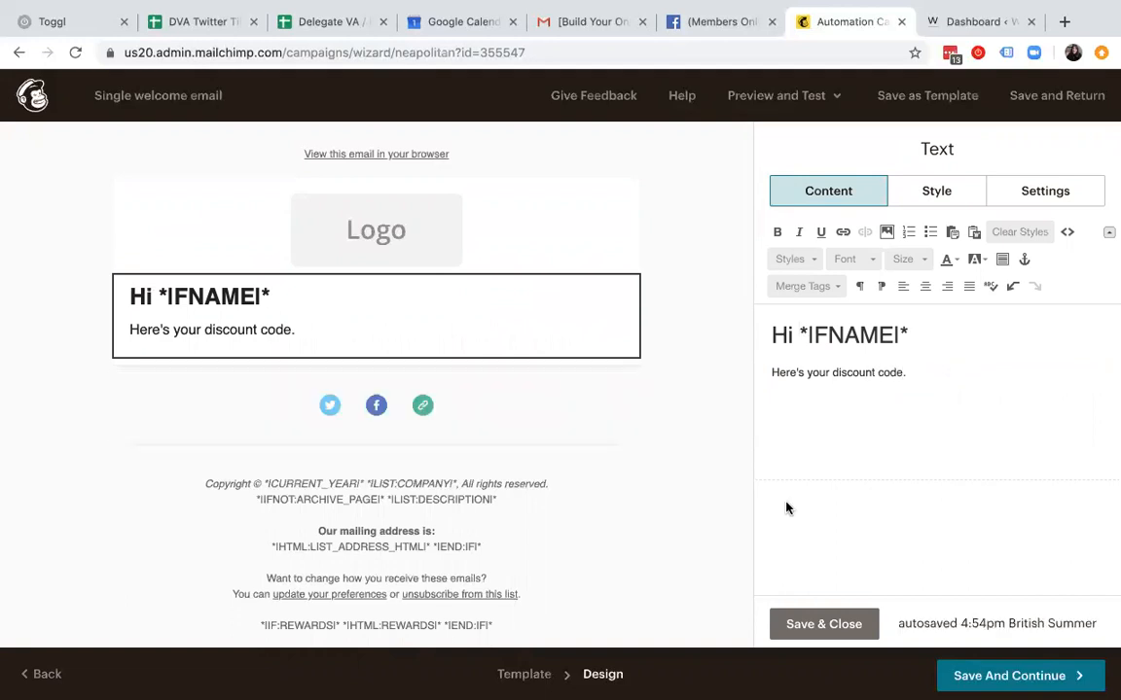
{"action": "left_click", "coordinate": [823, 623]}
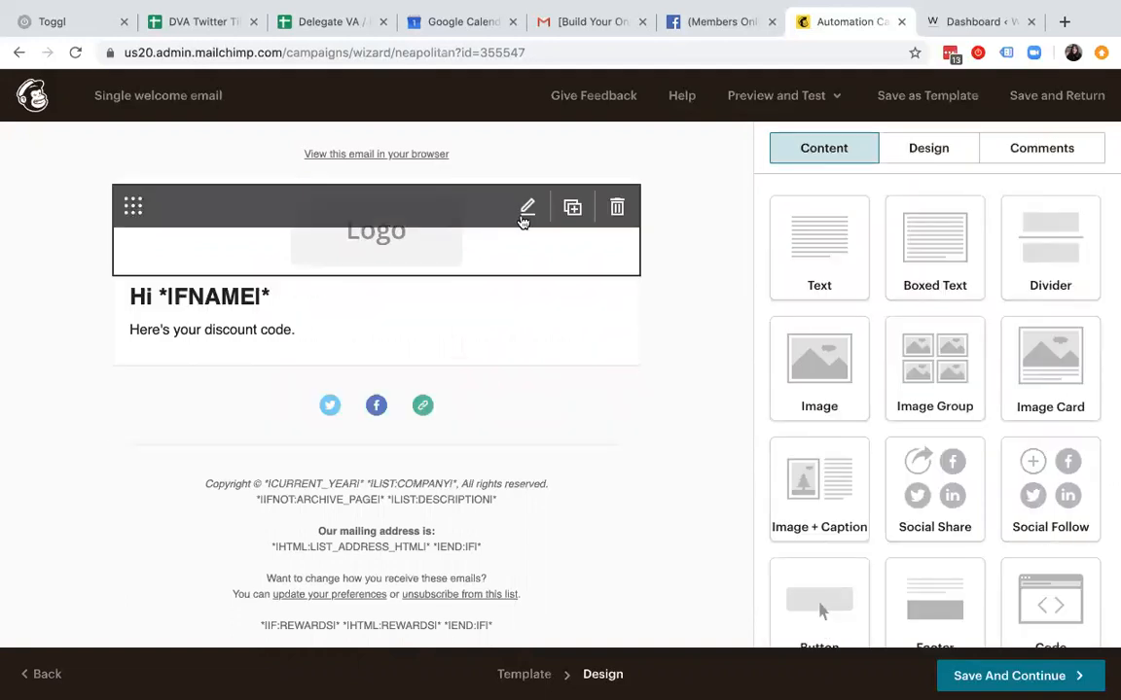
- Replace the logo placeholder at the top of the email with the image Delegate VA Logo.png
{"action": "left_click", "coordinate": [525, 212]}
{"action": "left_click", "coordinate": [879, 259]}
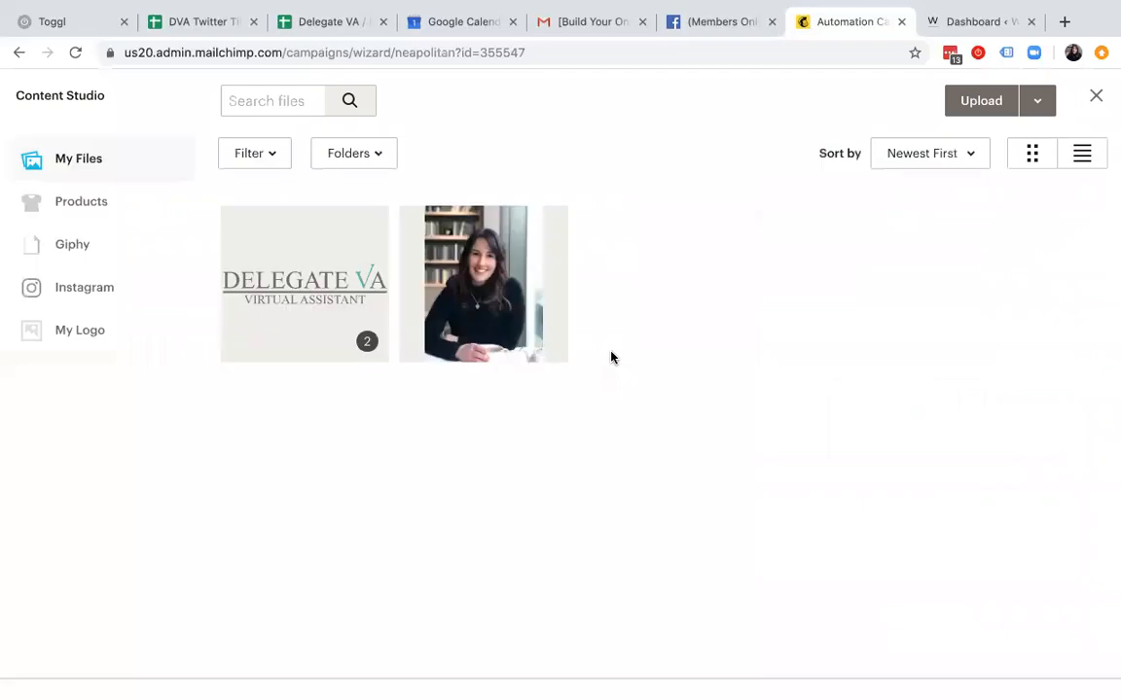
{"action": "left_click", "coordinate": [302, 283]}
{"action": "left_click", "coordinate": [1026, 103]}
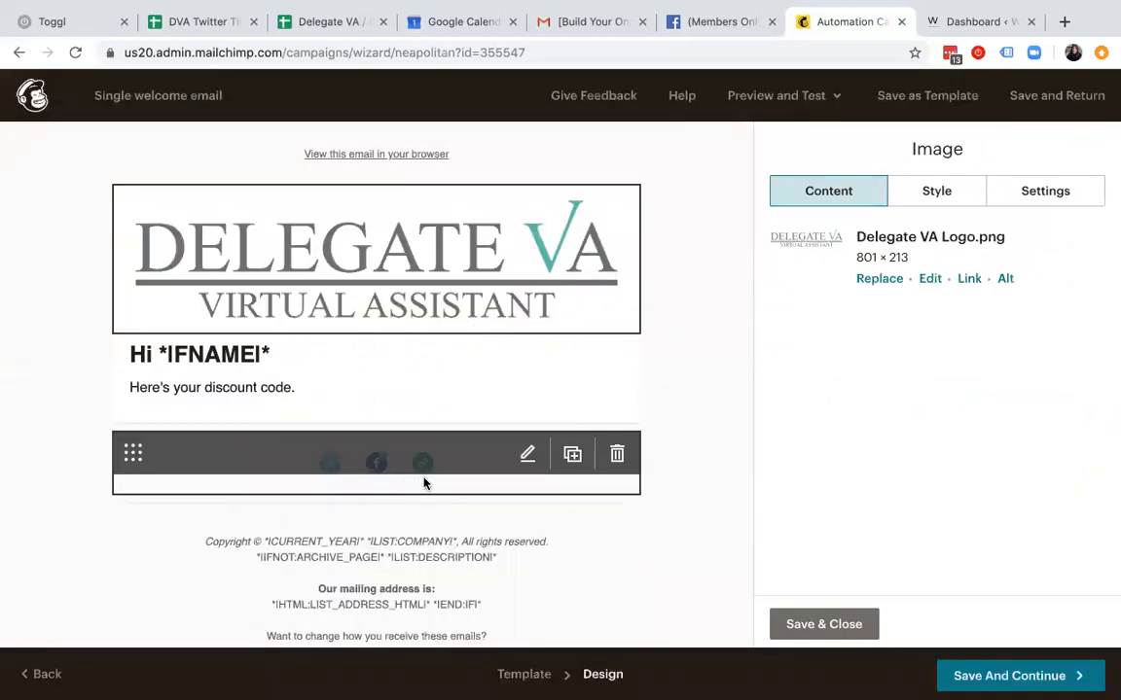
{"action": "left_click", "coordinate": [526, 455]}
{"action": "left_click", "coordinate": [988, 310]}
{"action": "type", "text": "delegateva"}
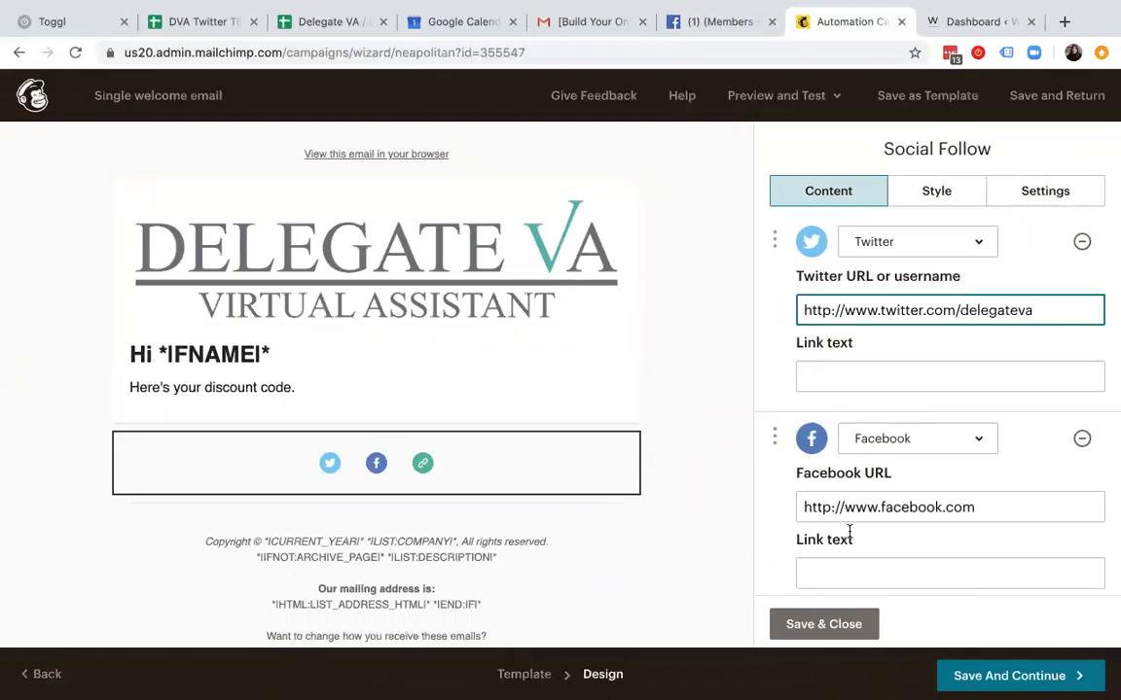
{"action": "type", "text": "elegateva"}
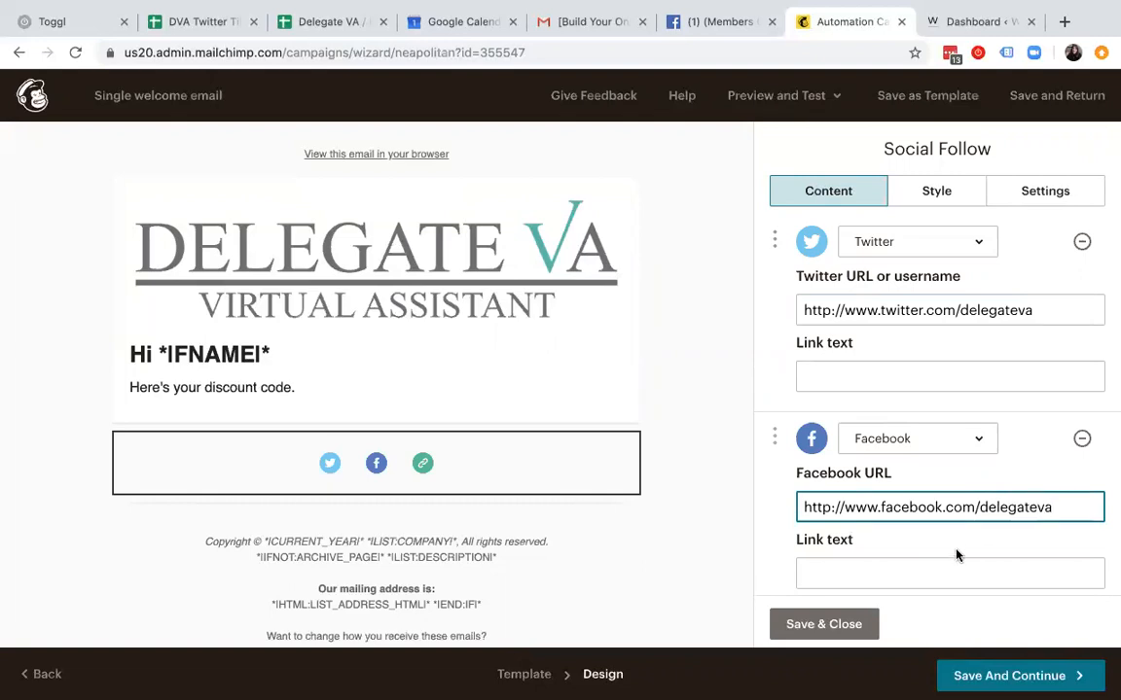
{"action": "left_click", "coordinate": [824, 623]}
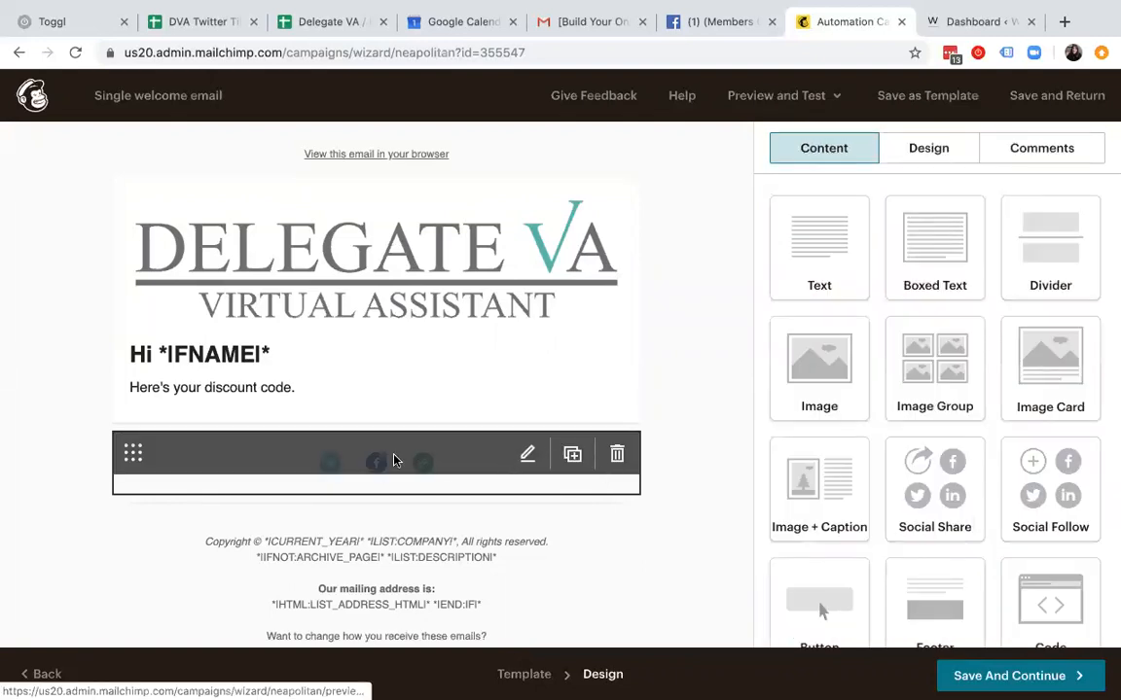
{"action": "left_click", "coordinate": [527, 454]}
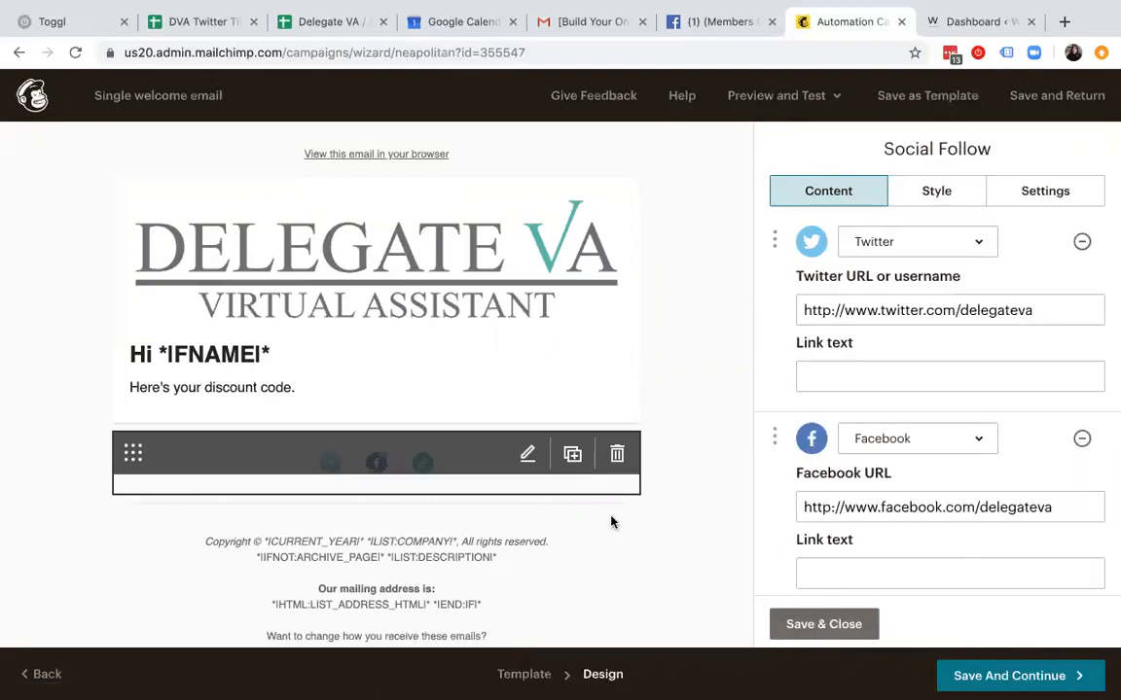
{"action": "left_click", "coordinate": [820, 626]}
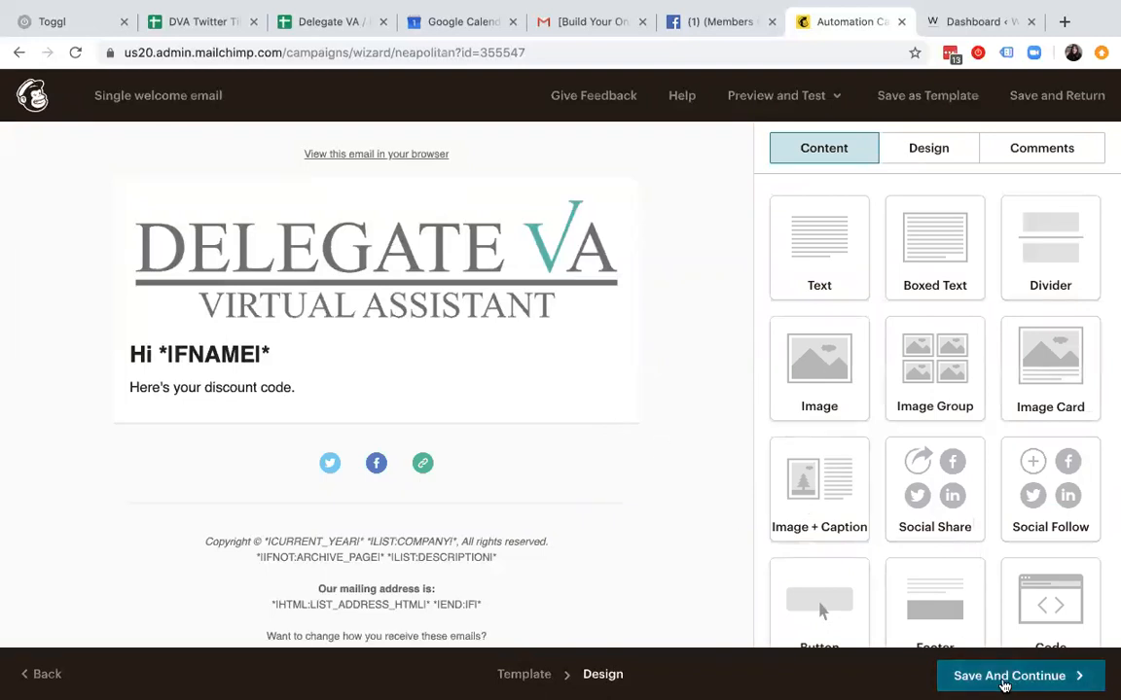
- Save the finished email design and start sending the Single welcome email automation
{"action": "left_click", "coordinate": [994, 677]}
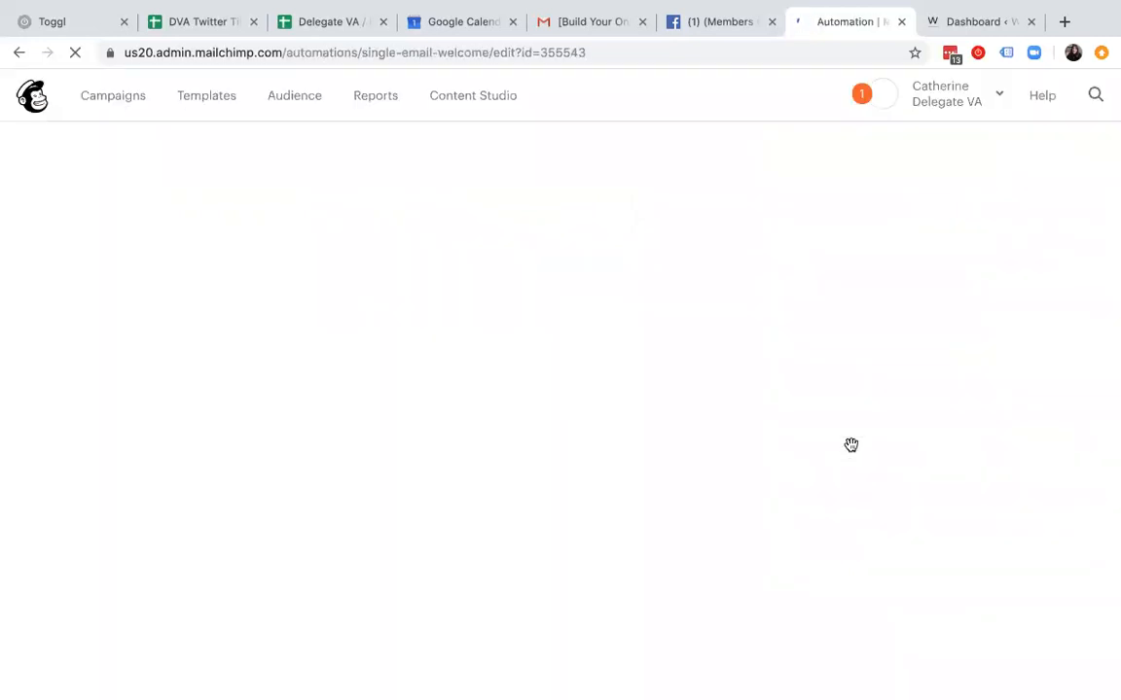
{"action": "left_click", "coordinate": [1037, 148]}
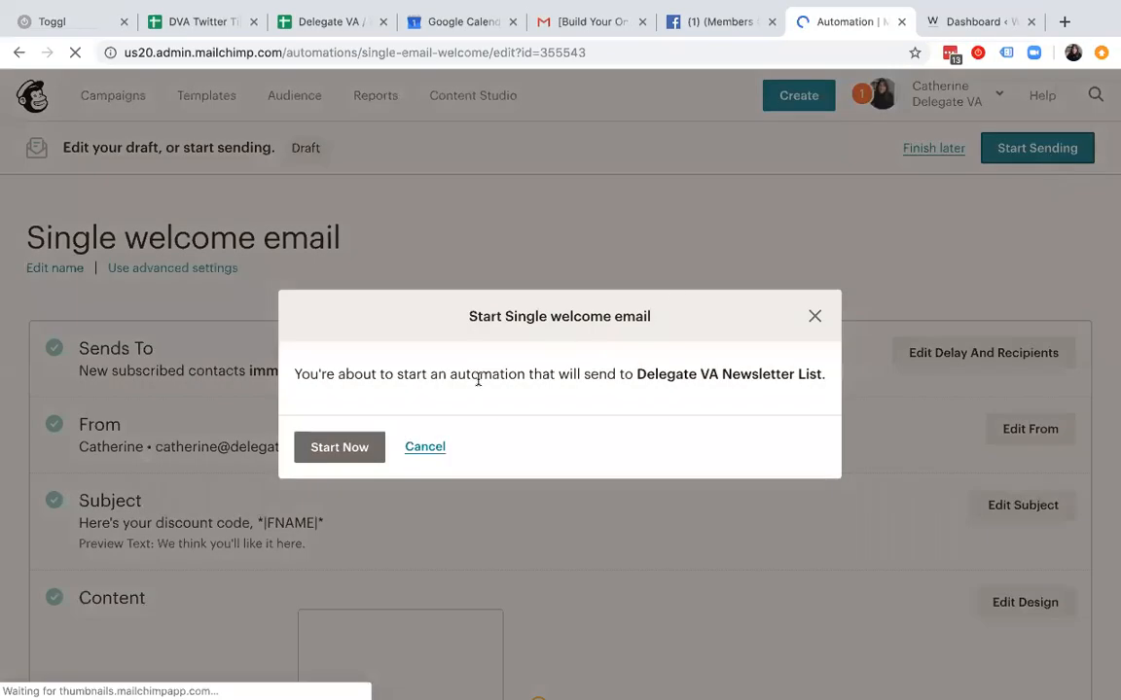
{"action": "left_click", "coordinate": [338, 446]}
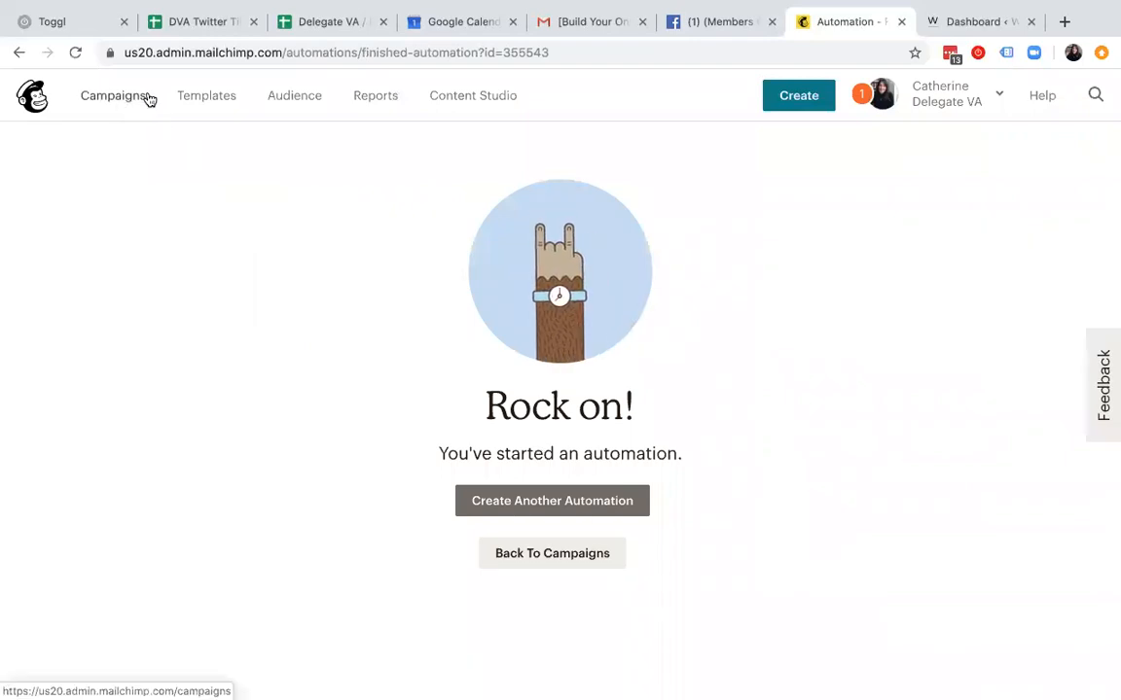
- Open the campaigns list and filter it by status to show only ongoing campaigns
{"action": "left_click", "coordinate": [112, 98]}
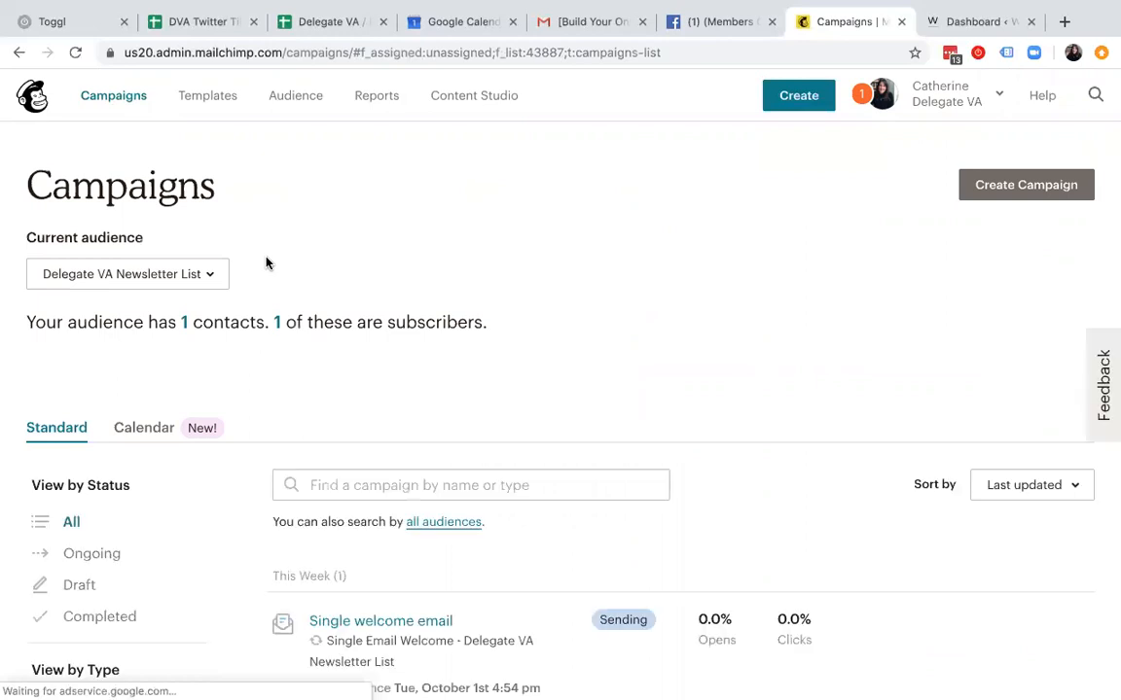
{"action": "scroll", "coordinate": [267, 259], "scroll_direction": "down", "scroll_amount": 3}
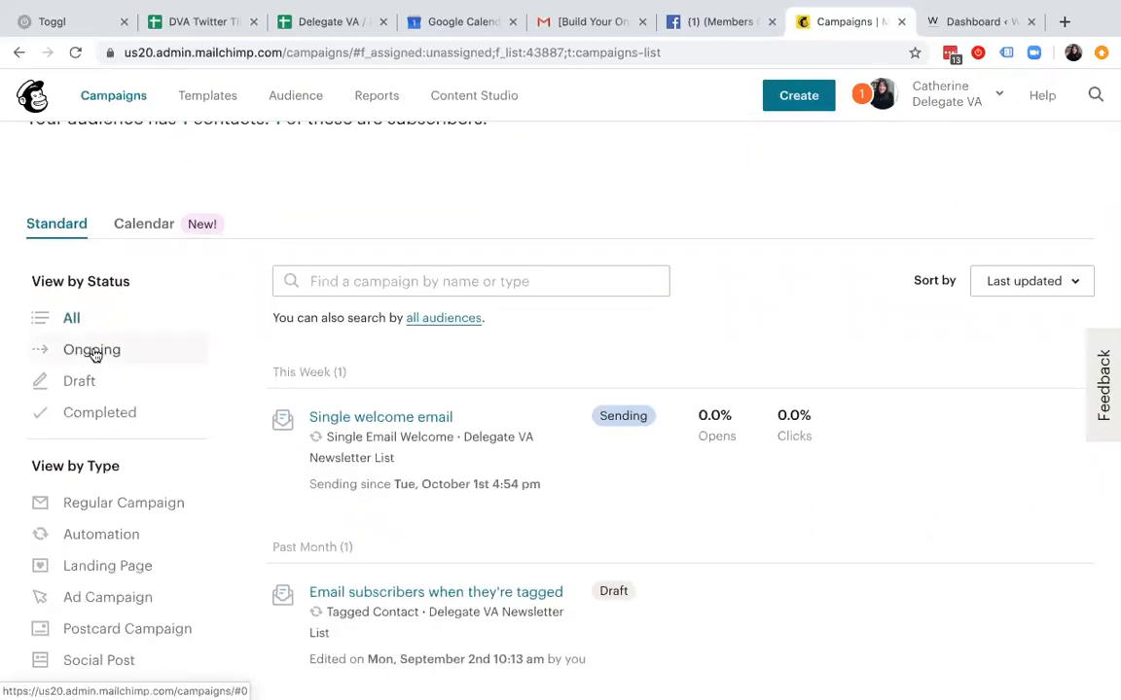
{"action": "left_click", "coordinate": [94, 352]}
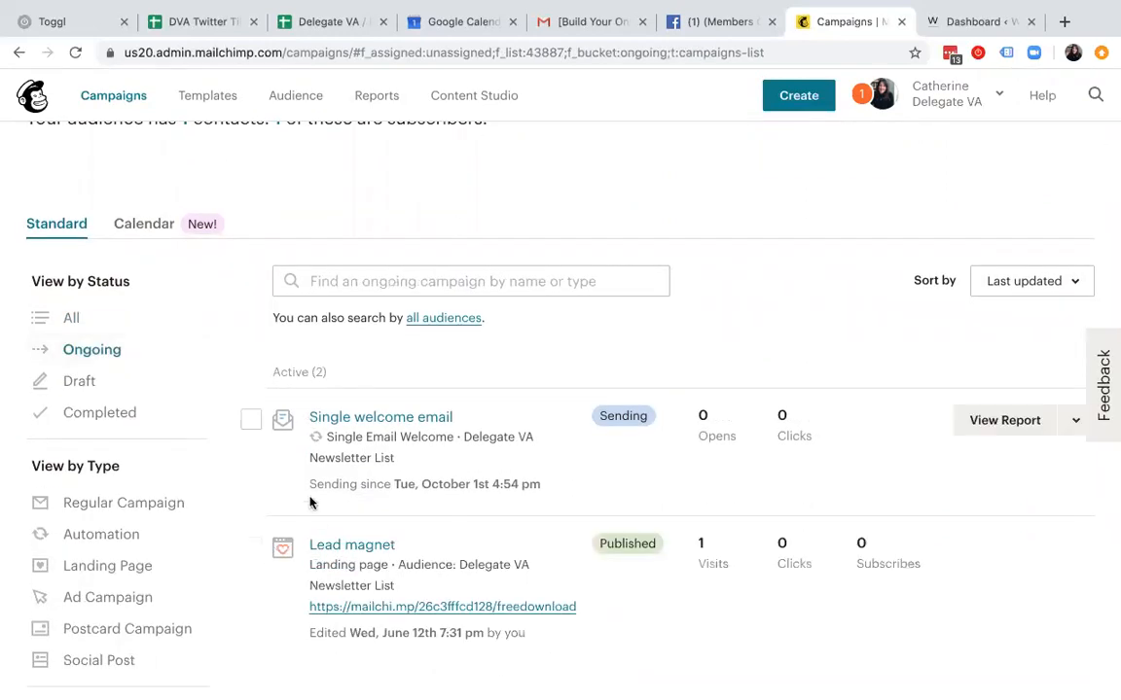
{"action": "left_click", "coordinate": [71, 319]}
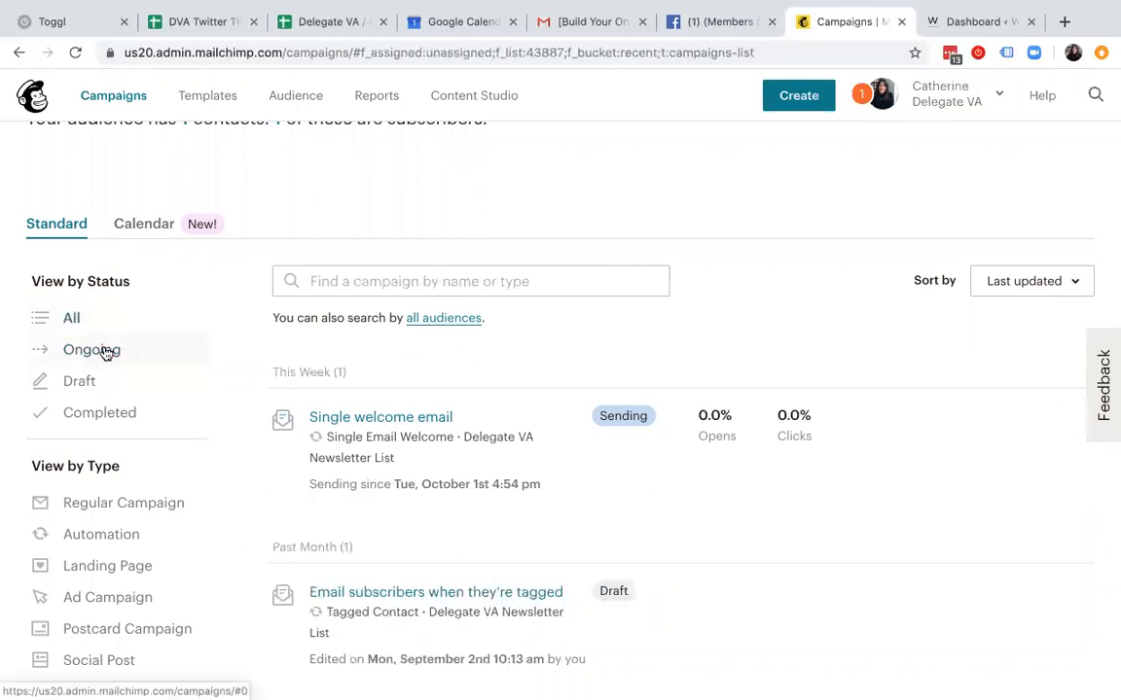
{"action": "left_click", "coordinate": [93, 350]}
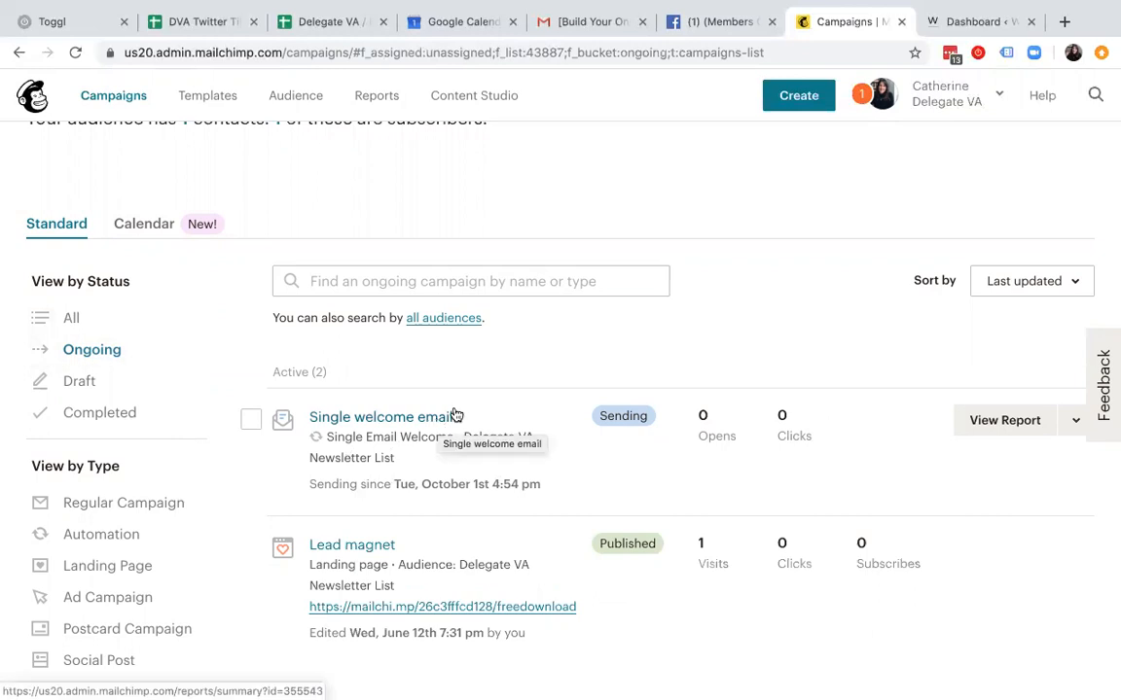
- Check the available actions for the Single welcome email campaign and open the current audience's list of subscribers
{"action": "left_click", "coordinate": [1066, 435]}
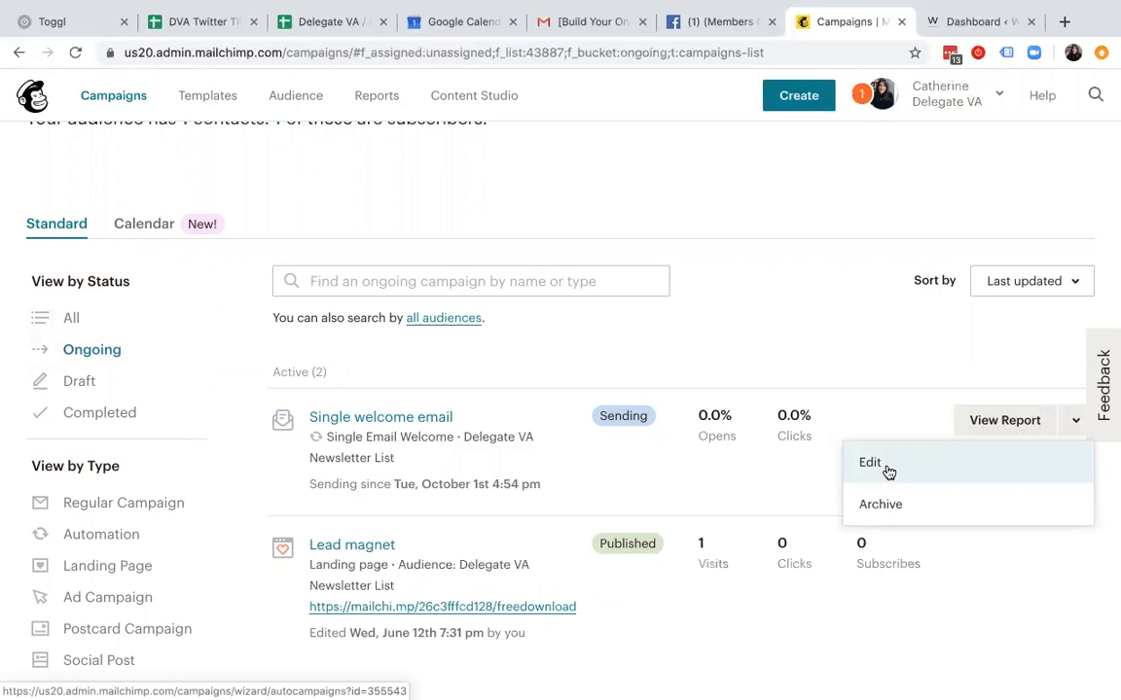
{"action": "left_click", "coordinate": [821, 287]}
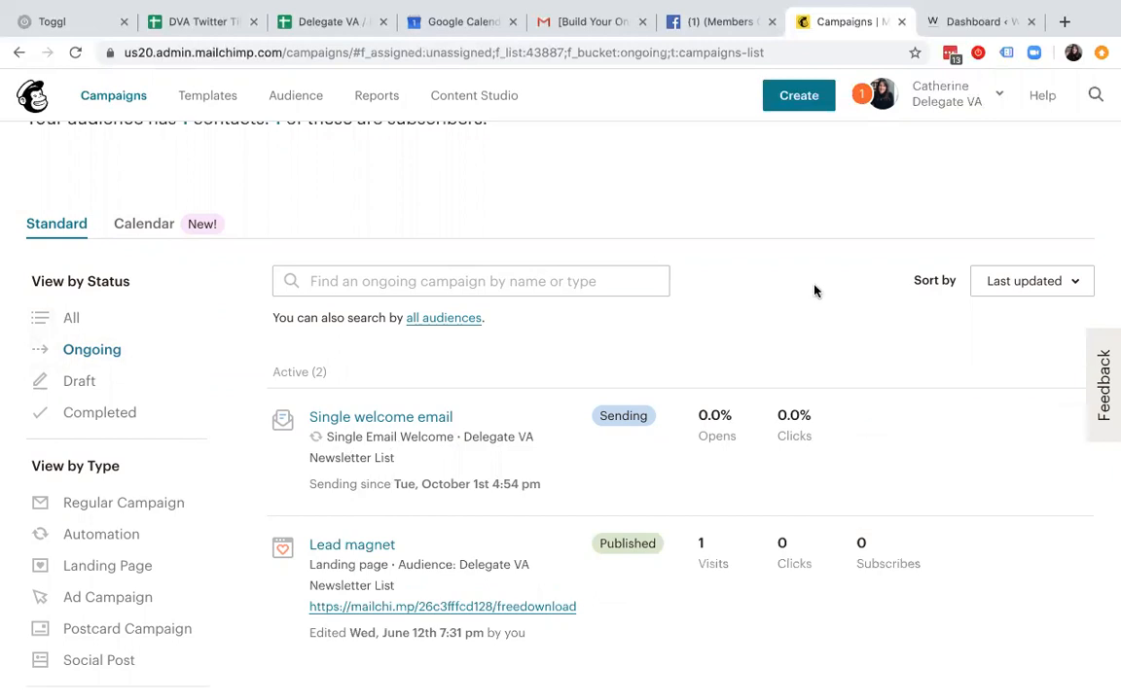
{"action": "scroll", "coordinate": [555, 206], "scroll_direction": "up", "scroll_amount": 3}
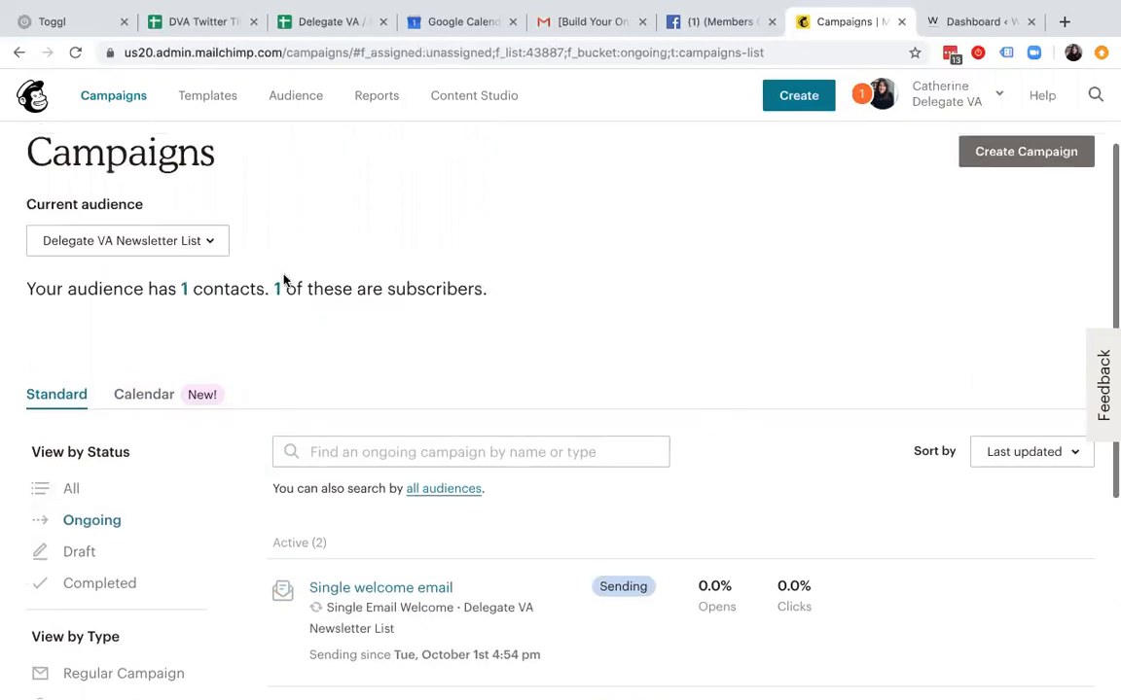
{"action": "left_click", "coordinate": [278, 297]}
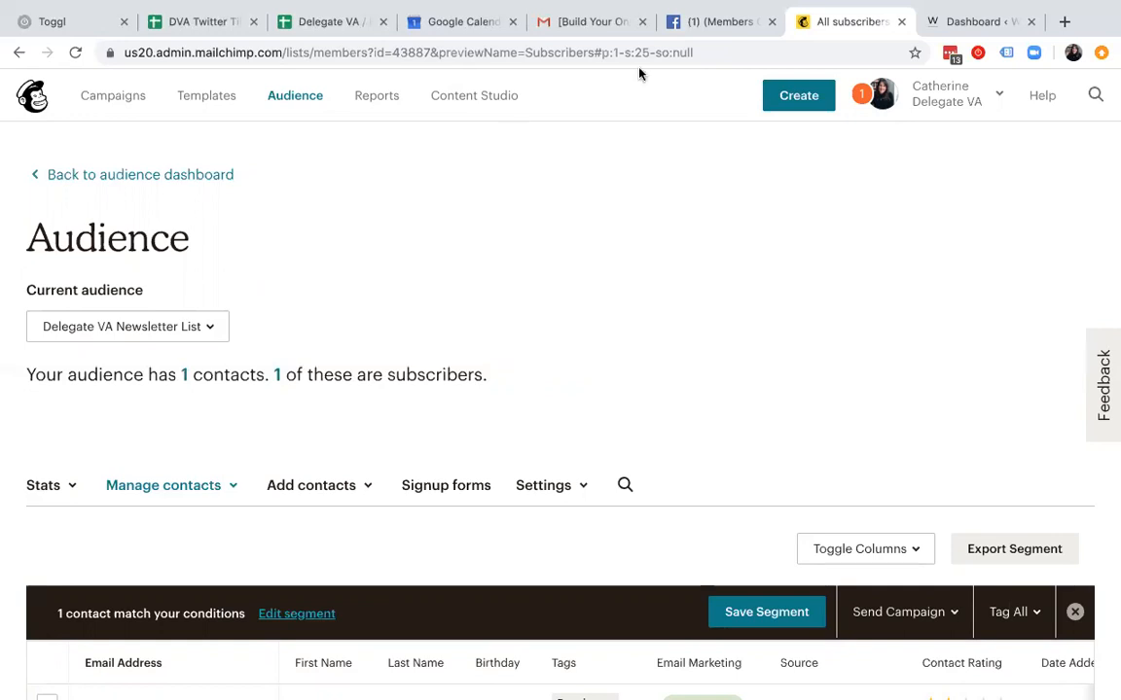
- Switch to the WordPress admin site and open the Easy Forms plugin's opt-in forms page
{"action": "left_click", "coordinate": [943, 24]}
{"action": "scroll", "coordinate": [484, 316], "scroll_direction": "down", "scroll_amount": 3}
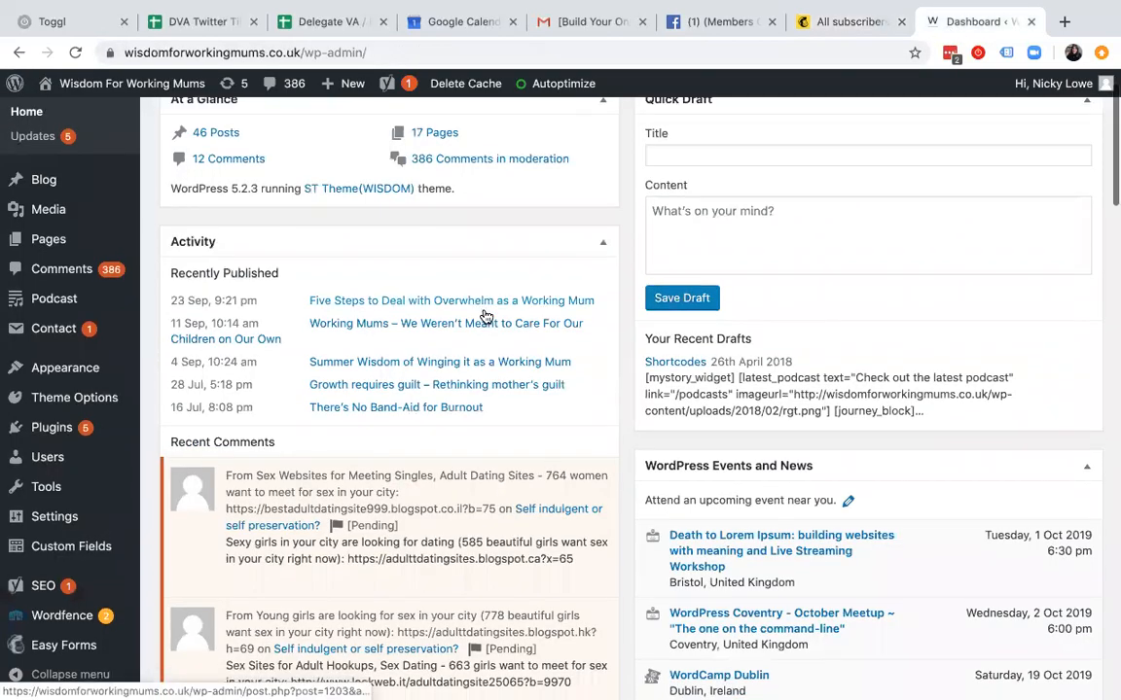
{"action": "scroll", "coordinate": [58, 564], "scroll_direction": "down", "scroll_amount": 2}
{"action": "mouse_move", "coordinate": [62, 589]}
{"action": "scroll", "coordinate": [62, 588], "scroll_direction": "down", "scroll_amount": 1}
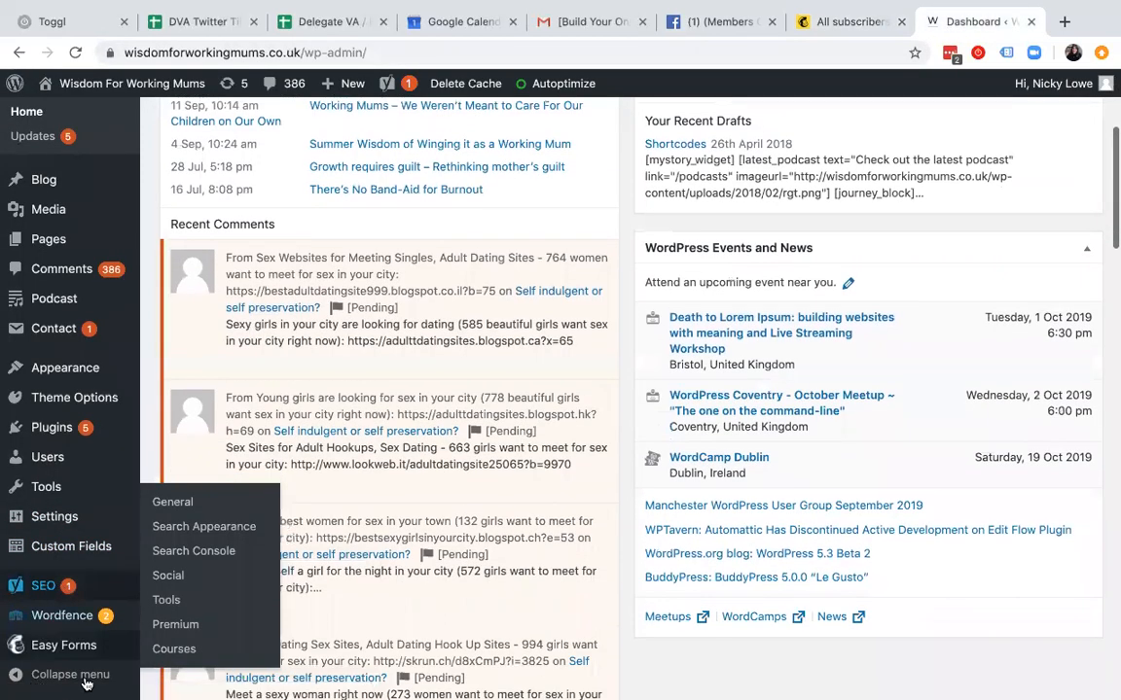
{"action": "left_click", "coordinate": [64, 645]}
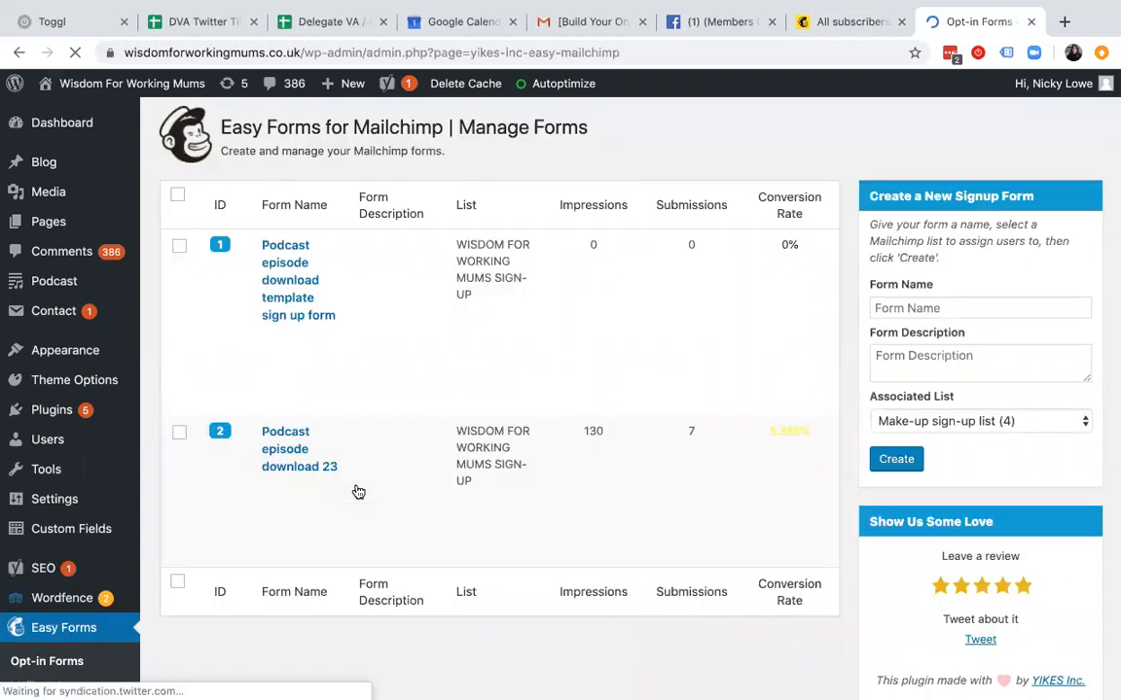
- Look over the existing Mailchimp opt-in forms and open the Easy Forms general settings with the API key field
{"action": "scroll", "coordinate": [358, 493], "scroll_direction": "down", "scroll_amount": 1}
{"action": "scroll", "coordinate": [358, 493], "scroll_direction": "up", "scroll_amount": 1}
{"action": "mouse_move", "coordinate": [273, 317]}
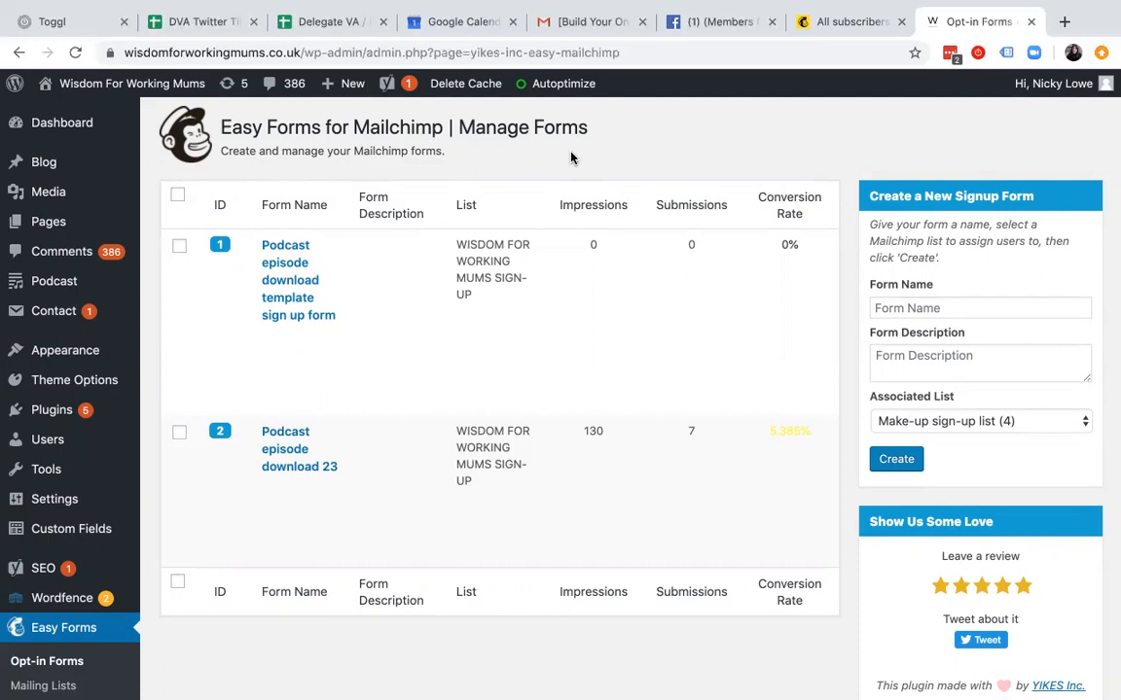
{"action": "scroll", "coordinate": [58, 545], "scroll_direction": "down", "scroll_amount": 3}
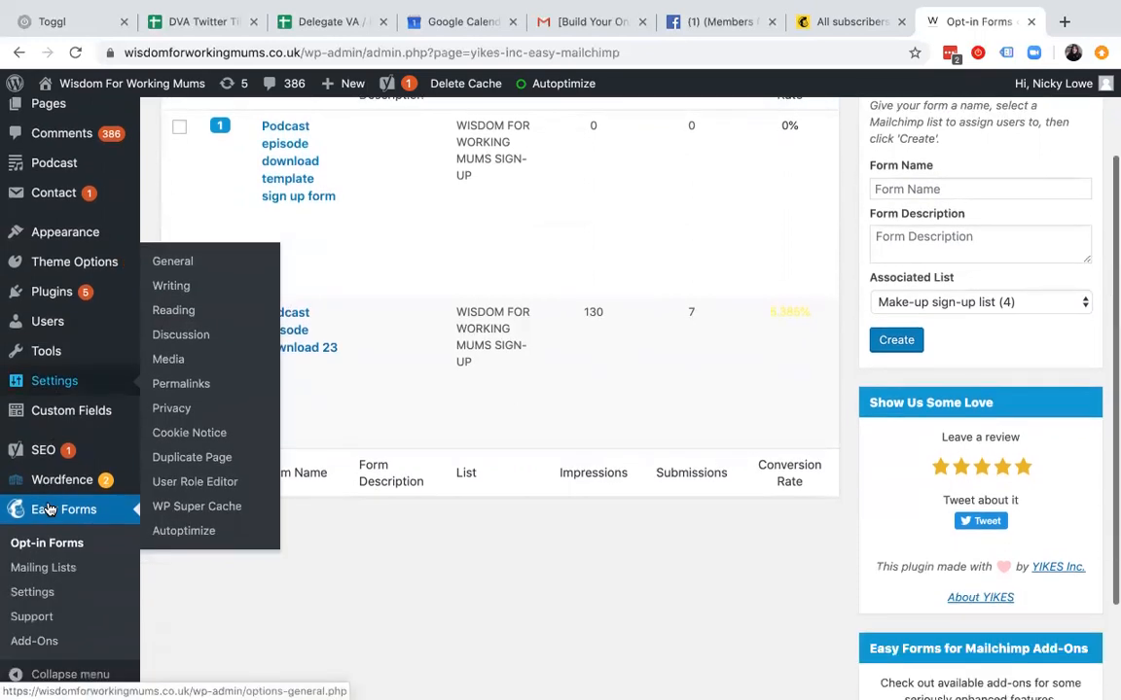
{"action": "left_click", "coordinate": [35, 593]}
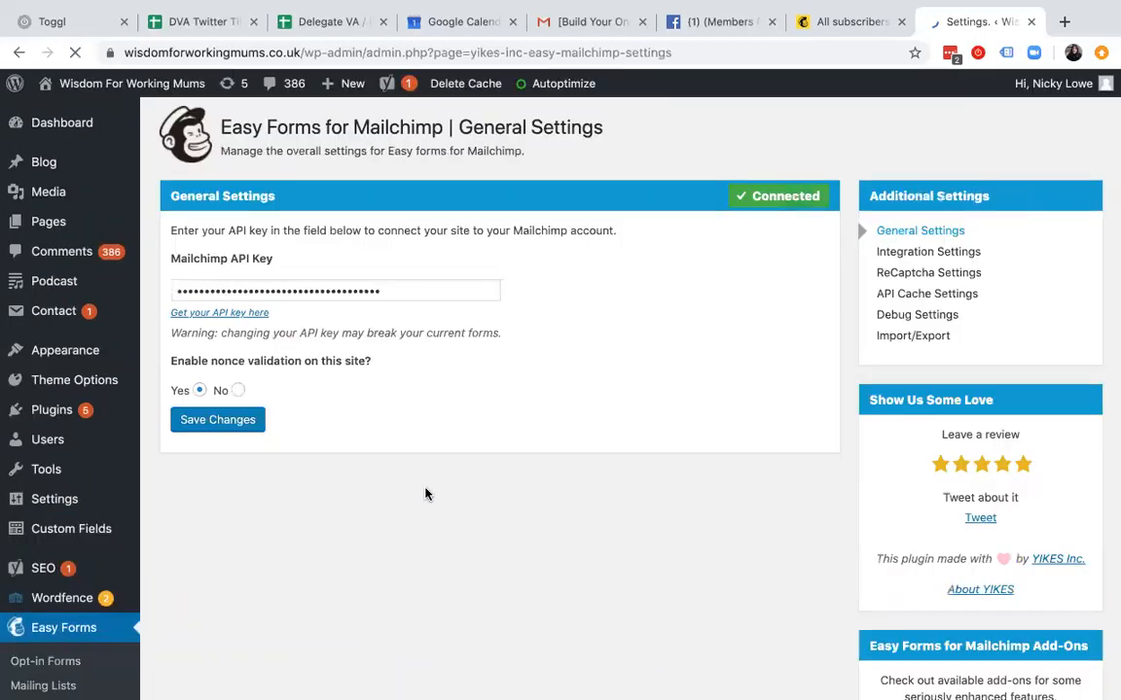
- Switch back to Mailchimp and open the API keys page of the account
{"action": "left_click", "coordinate": [813, 27]}
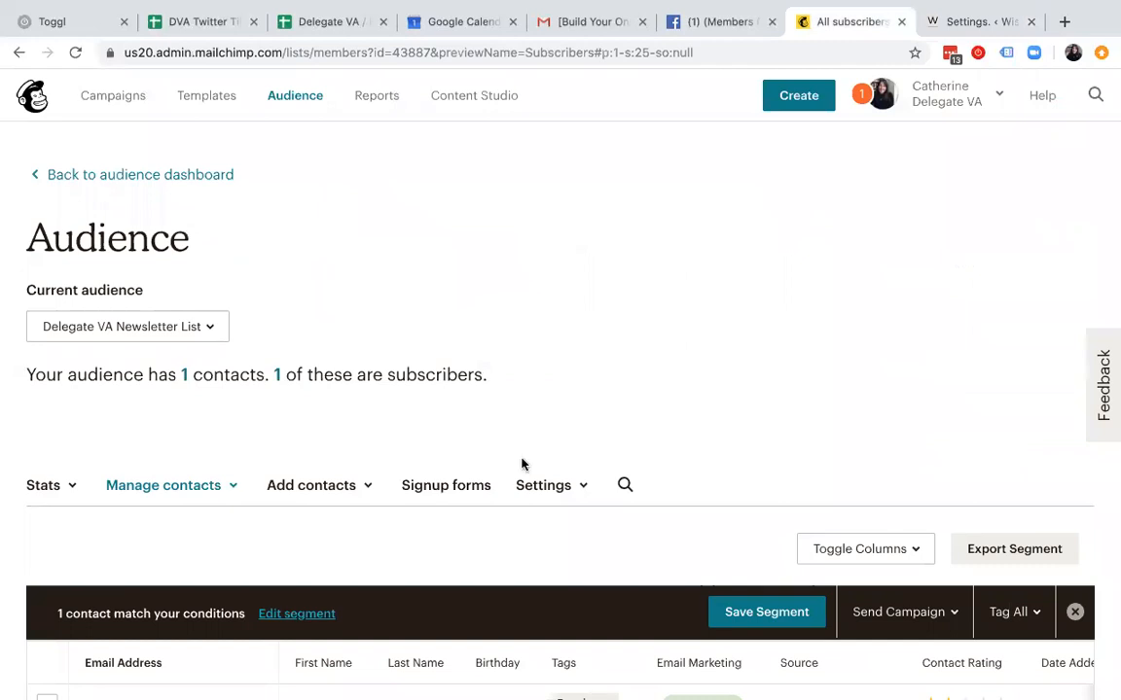
{"action": "left_click", "coordinate": [587, 495]}
{"action": "scroll", "coordinate": [584, 495], "scroll_direction": "down", "scroll_amount": 1}
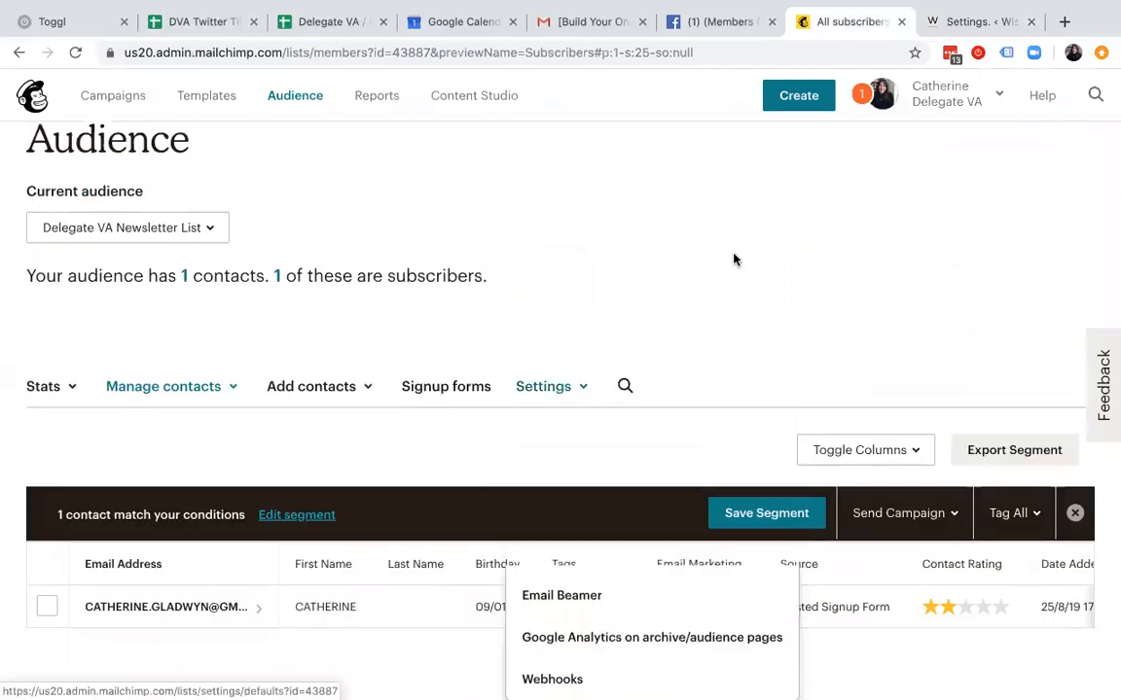
{"action": "left_click", "coordinate": [991, 102]}
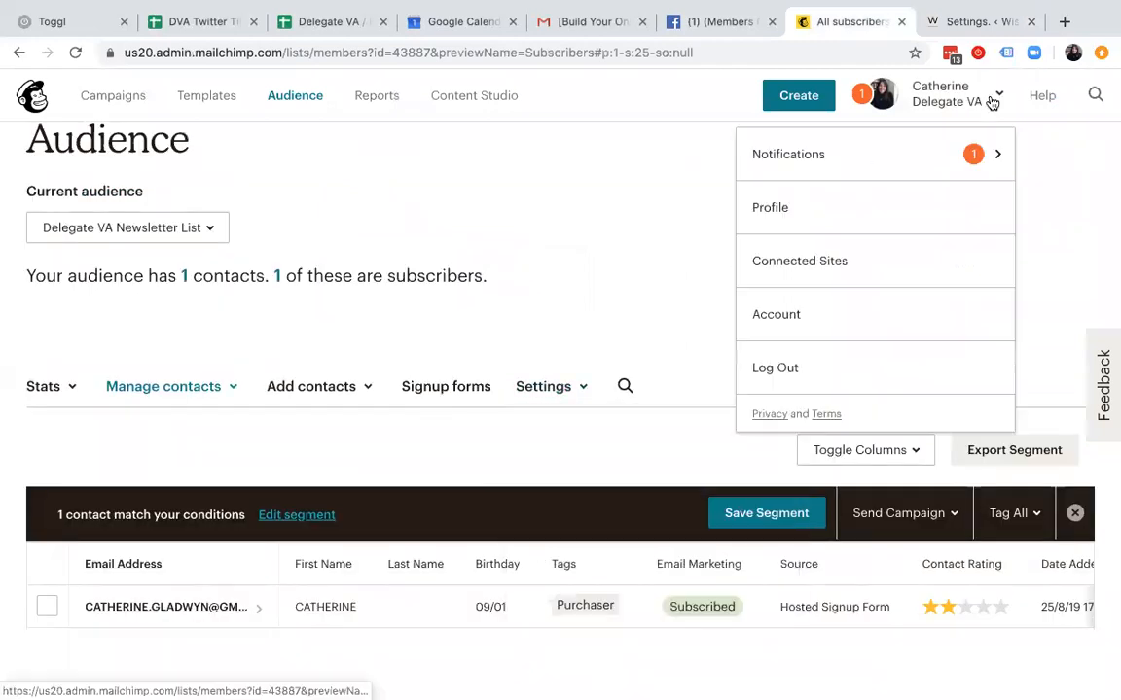
{"action": "left_click", "coordinate": [820, 331]}
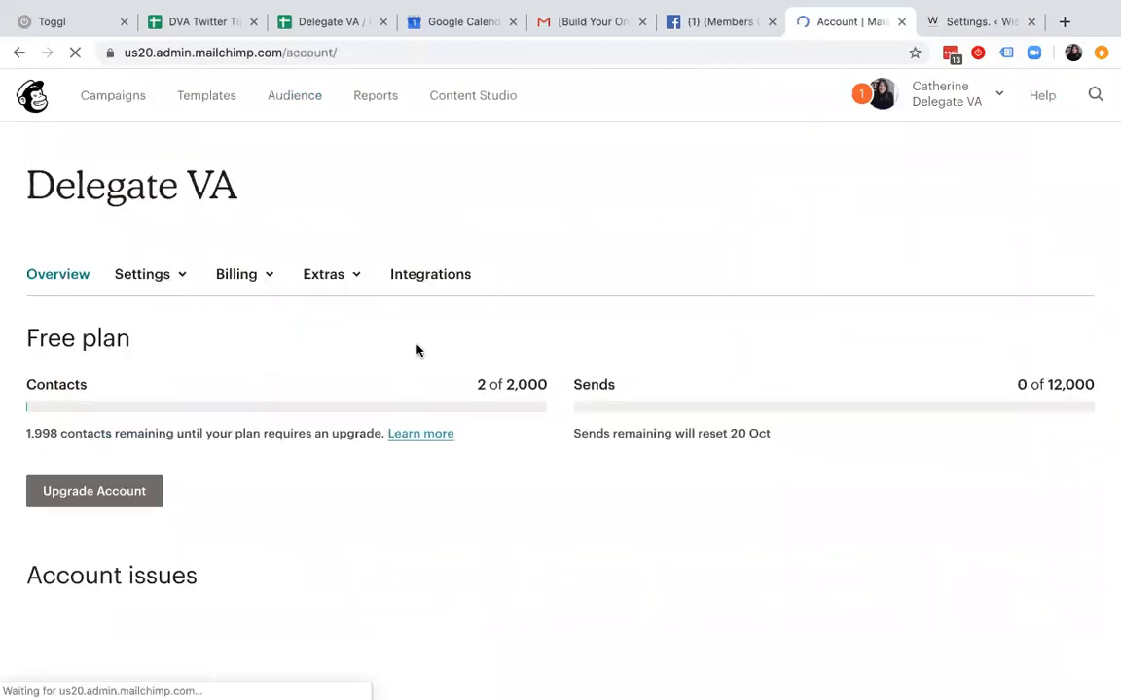
{"action": "left_click", "coordinate": [360, 280]}
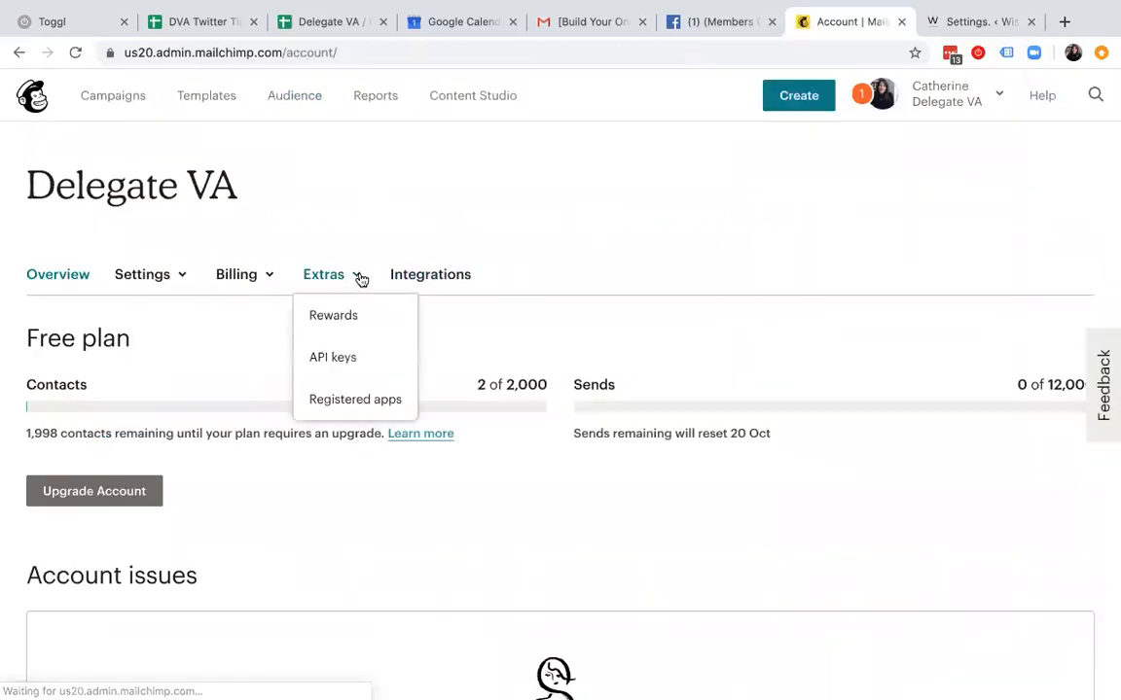
{"action": "left_click", "coordinate": [338, 363]}
- Create a new standard API key for the Mailchimp account
{"action": "scroll", "coordinate": [482, 410], "scroll_direction": "down", "scroll_amount": 5}
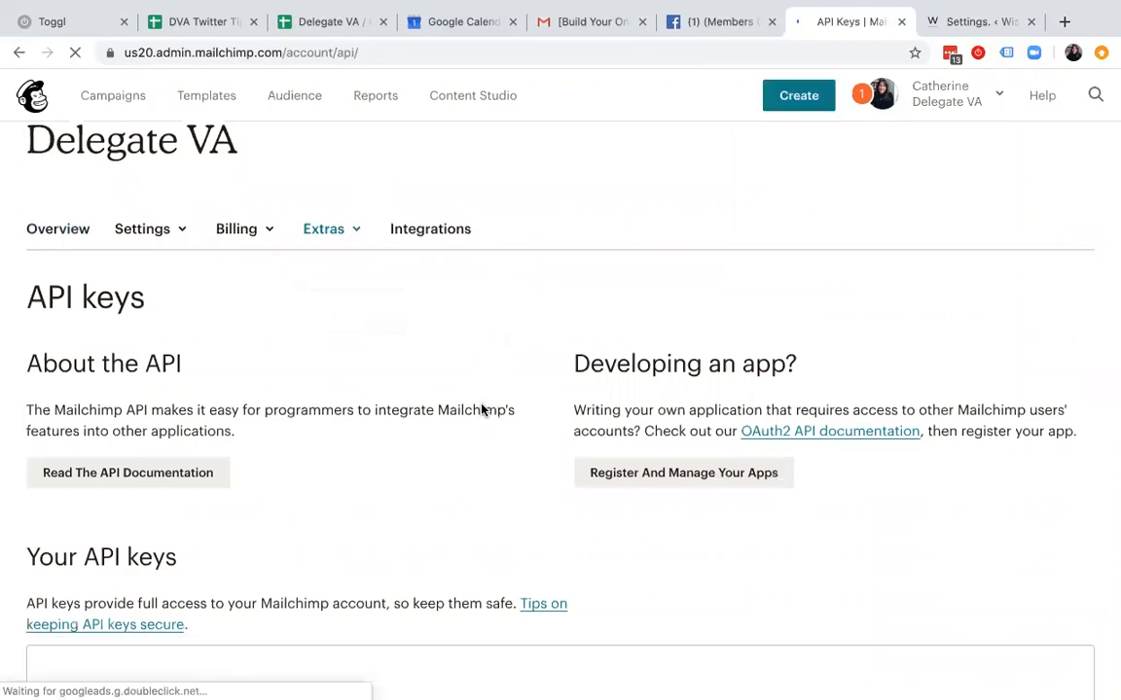
{"action": "scroll", "coordinate": [482, 409], "scroll_direction": "down", "scroll_amount": 3}
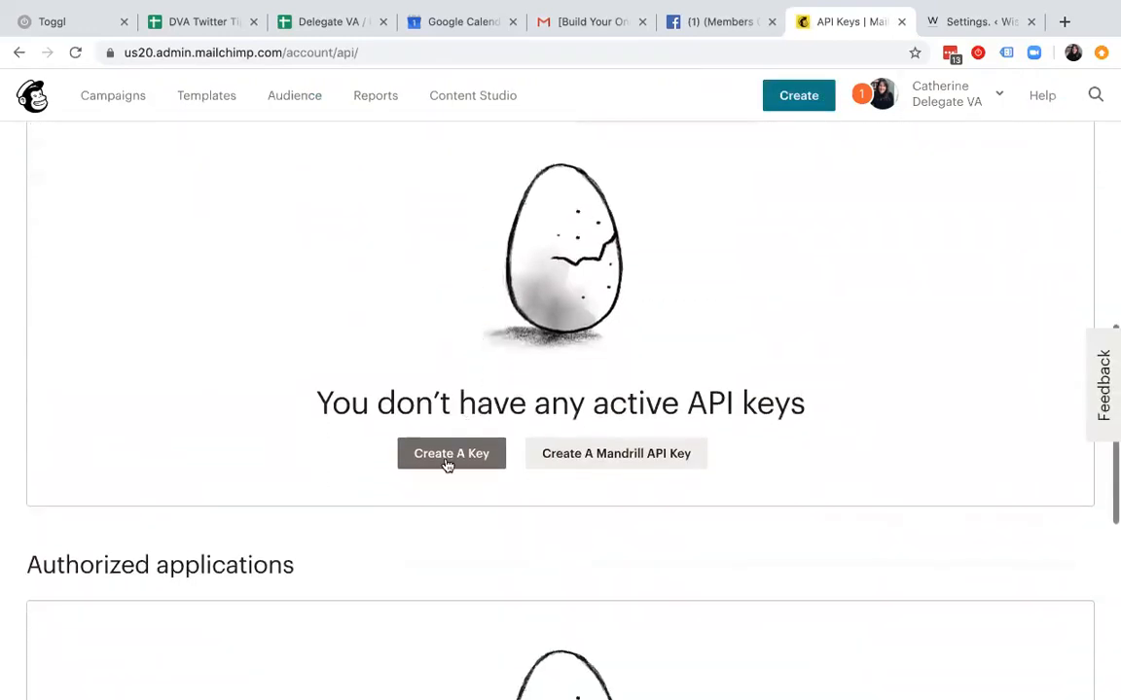
{"action": "left_click", "coordinate": [466, 455]}
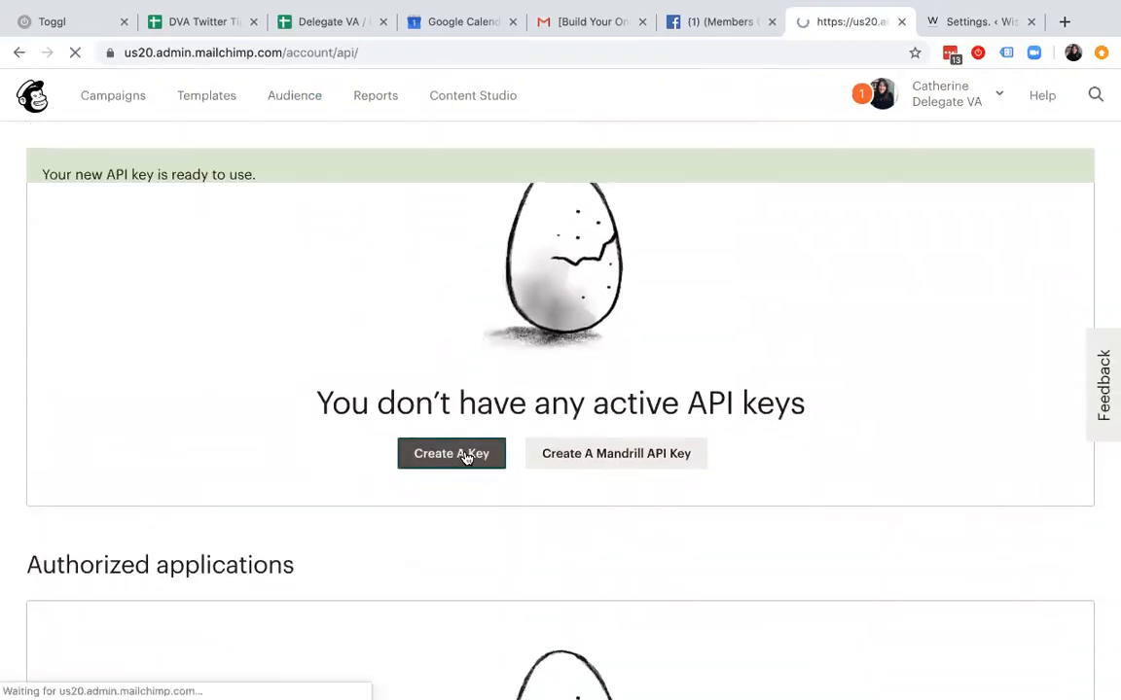
- Label the newly created API key "Easy Forms Plugin" in the account's API keys table
{"action": "scroll", "coordinate": [467, 458], "scroll_direction": "down", "scroll_amount": 1}
{"action": "scroll", "coordinate": [467, 458], "scroll_direction": "down", "scroll_amount": 4}
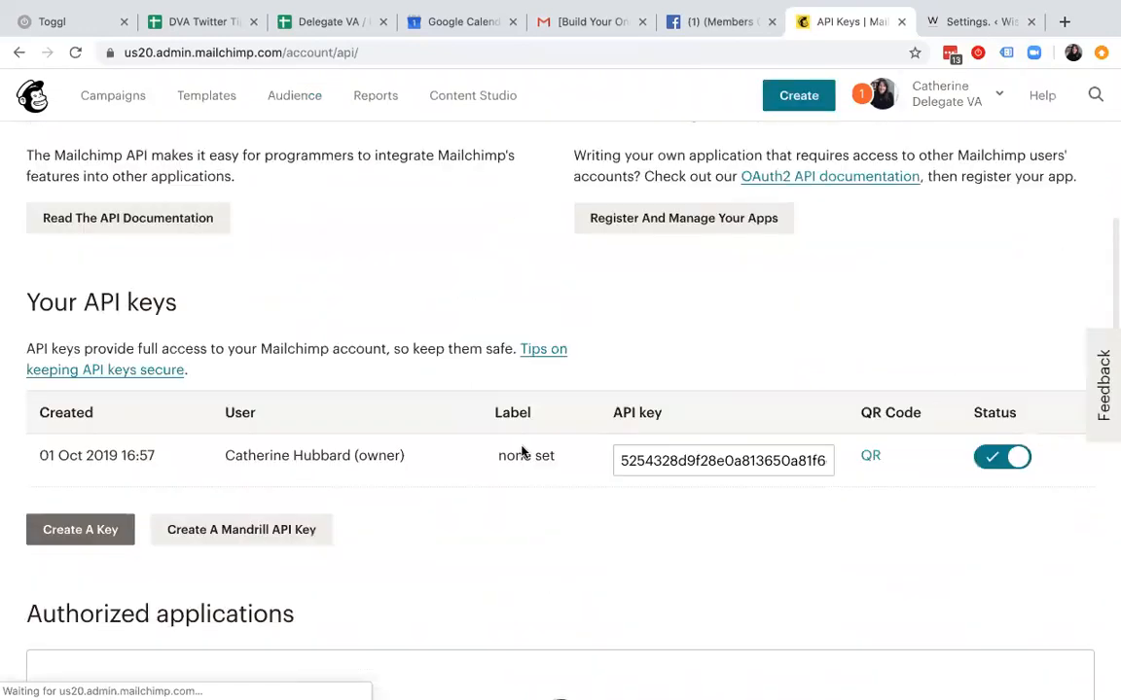
{"action": "left_click", "coordinate": [523, 428]}
{"action": "type", "text": "E"}
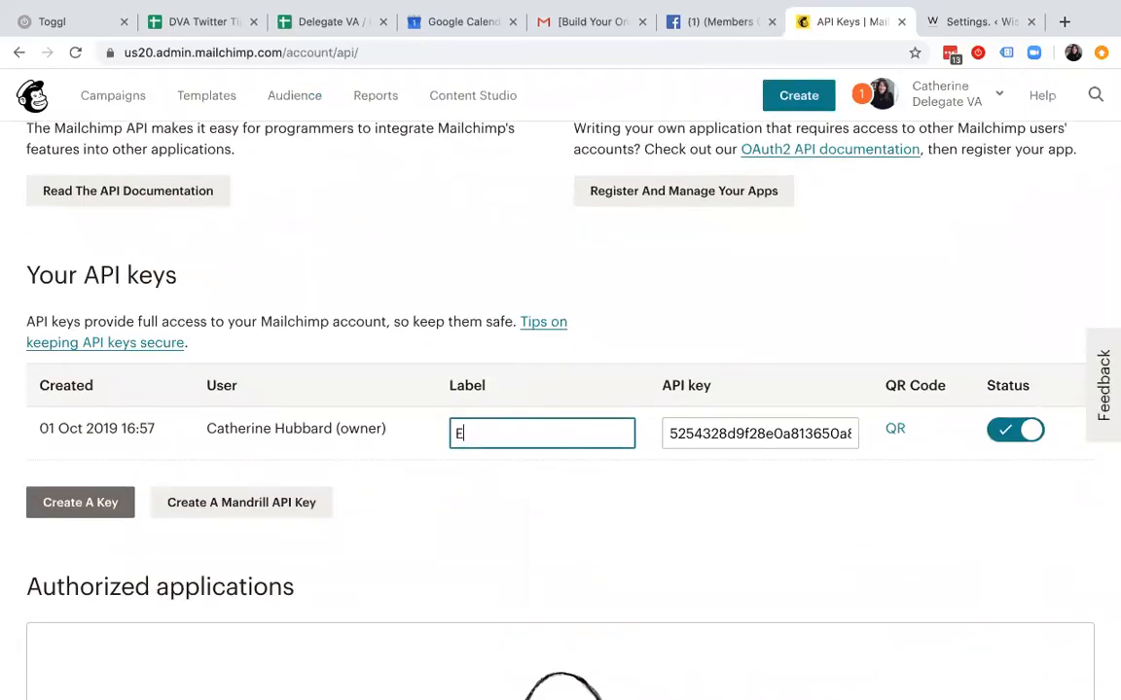
{"action": "type", "text": "asy Forms Plugin"}
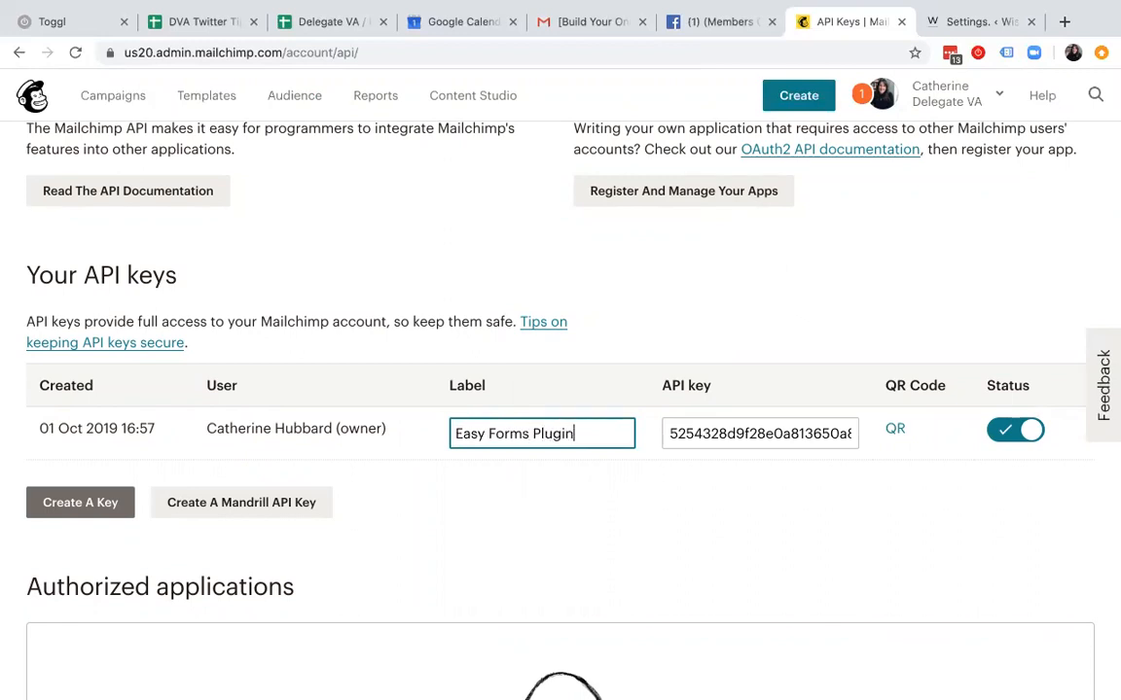
{"action": "left_click", "coordinate": [616, 496]}
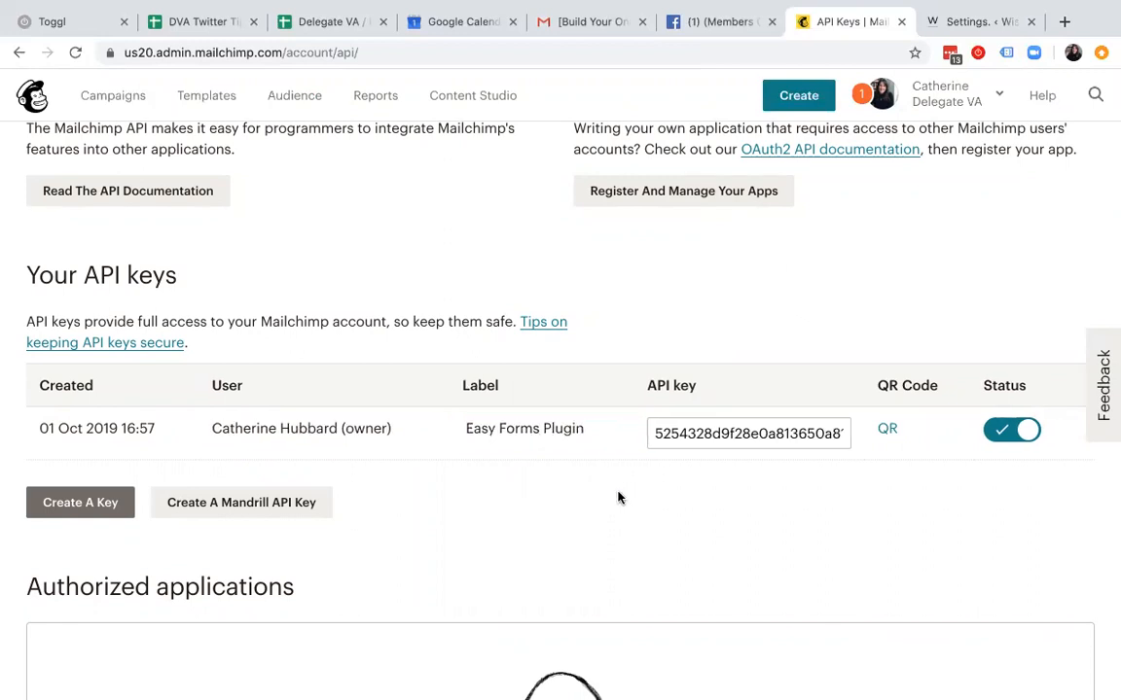
- Copy the new Mailchimp API key and switch to the Easy Forms general settings in WordPress
{"action": "left_click", "coordinate": [729, 435]}
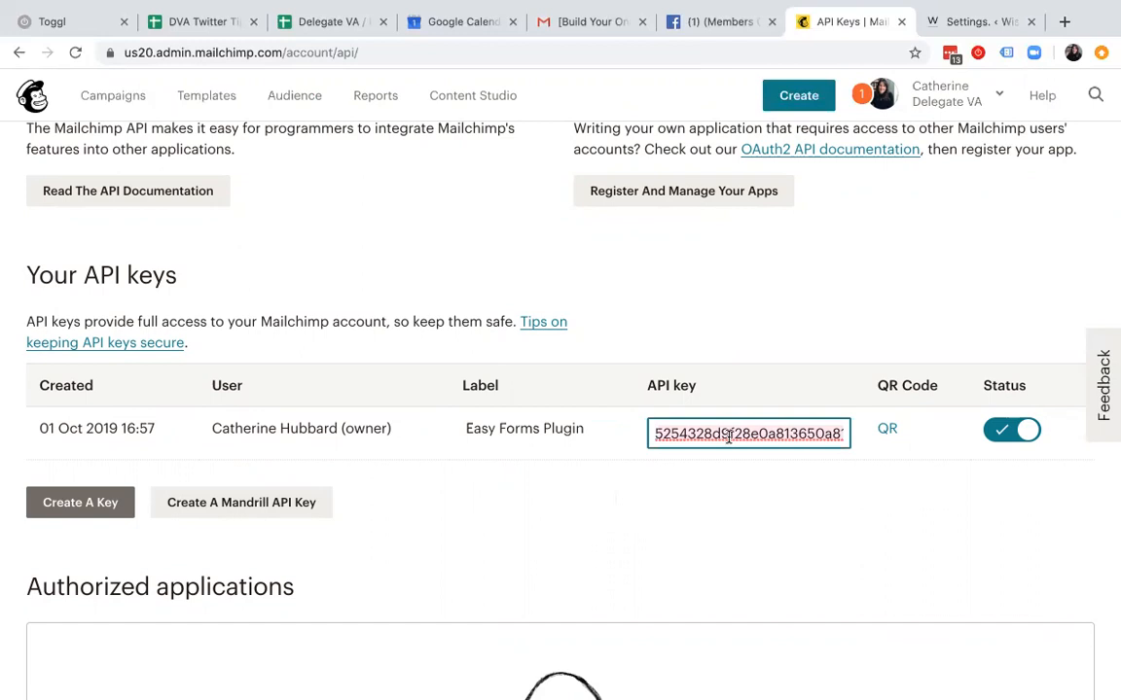
{"action": "right_click", "coordinate": [750, 433]}
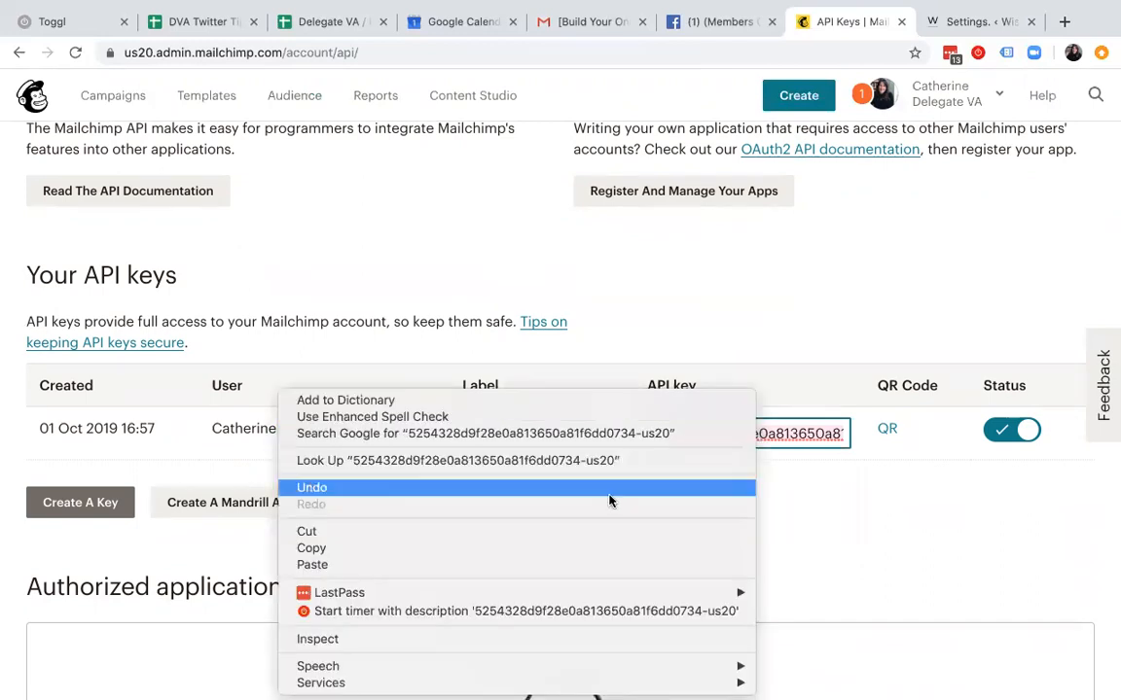
{"action": "left_click", "coordinate": [600, 548]}
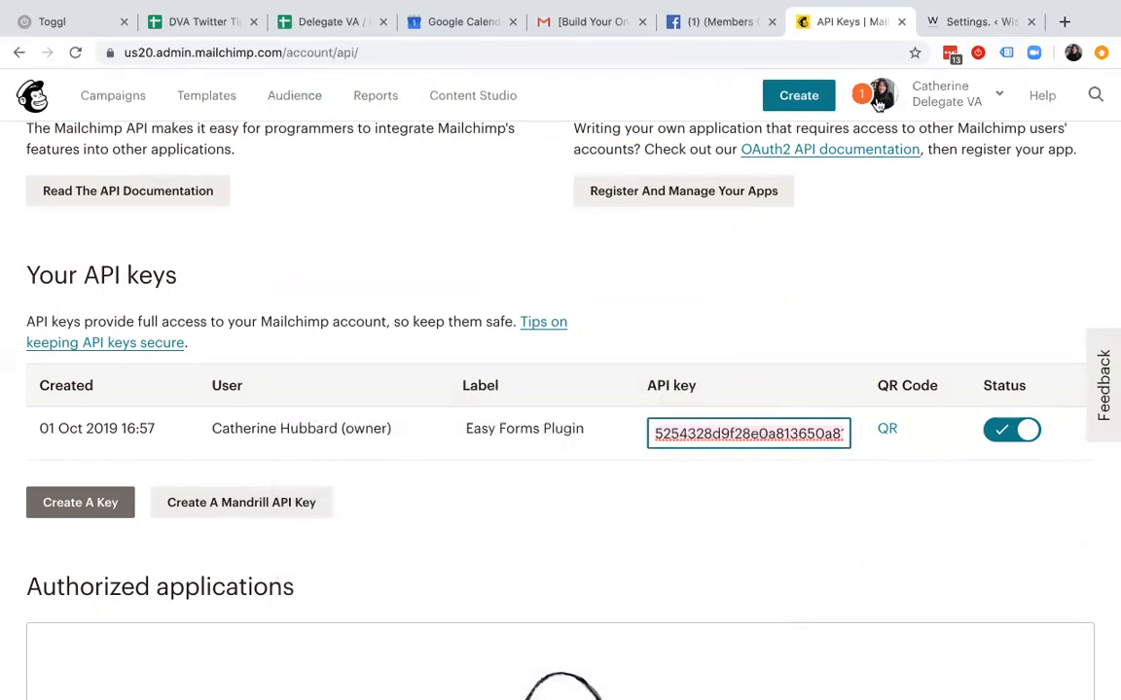
{"action": "left_click", "coordinate": [958, 21]}
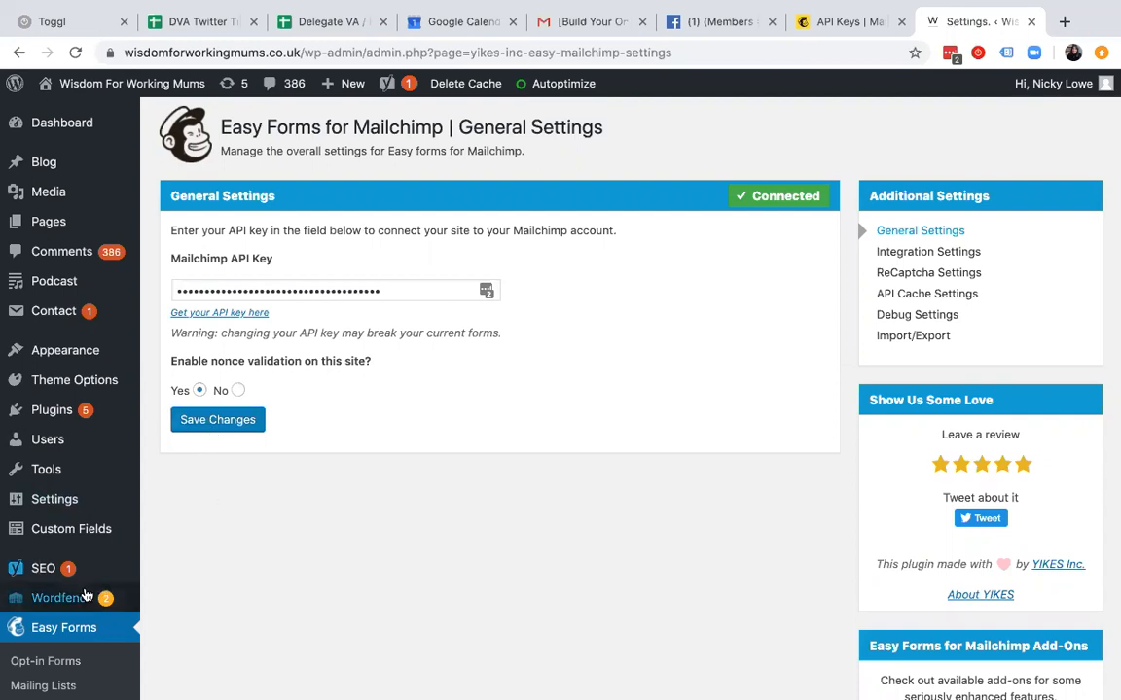
- Open the "Podcast episode download template sign up form" opt-in form for editing and view its Form Builder tags and fields
{"action": "scroll", "coordinate": [64, 544], "scroll_direction": "down", "scroll_amount": 3}
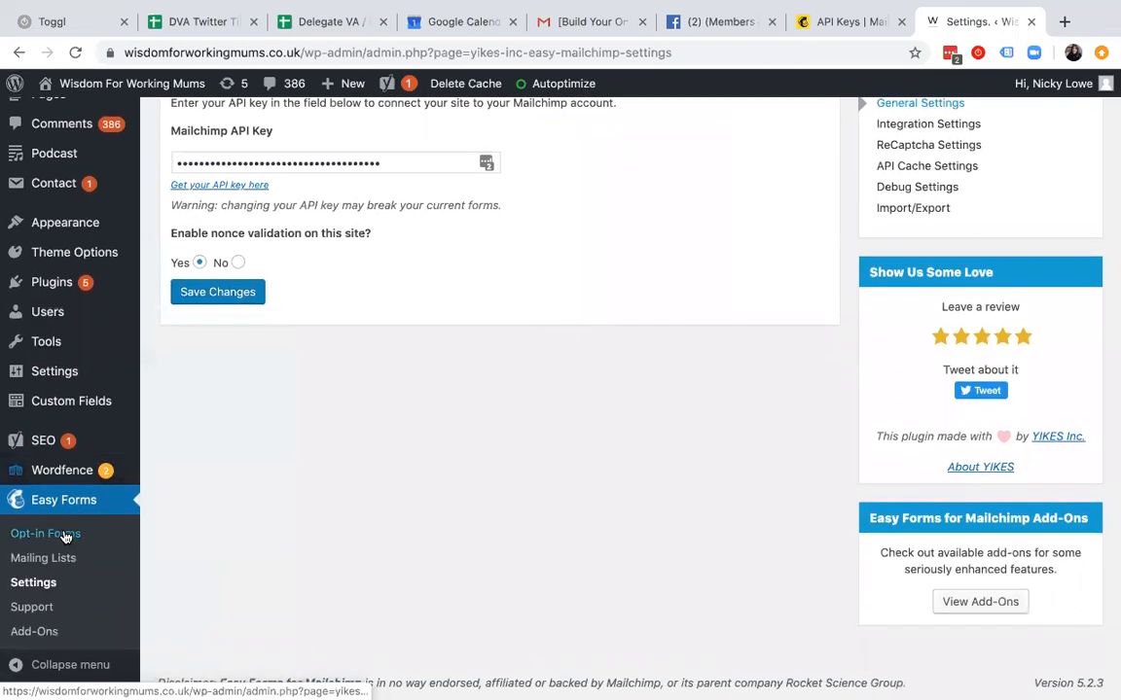
{"action": "left_click", "coordinate": [64, 534]}
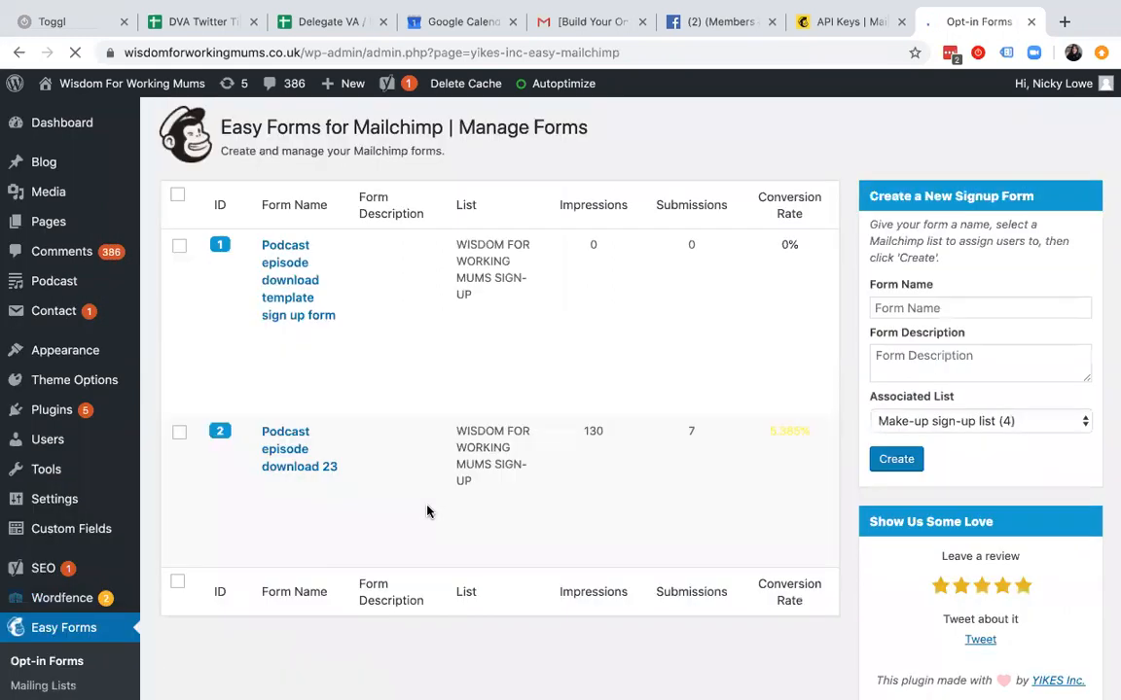
{"action": "mouse_move", "coordinate": [287, 250]}
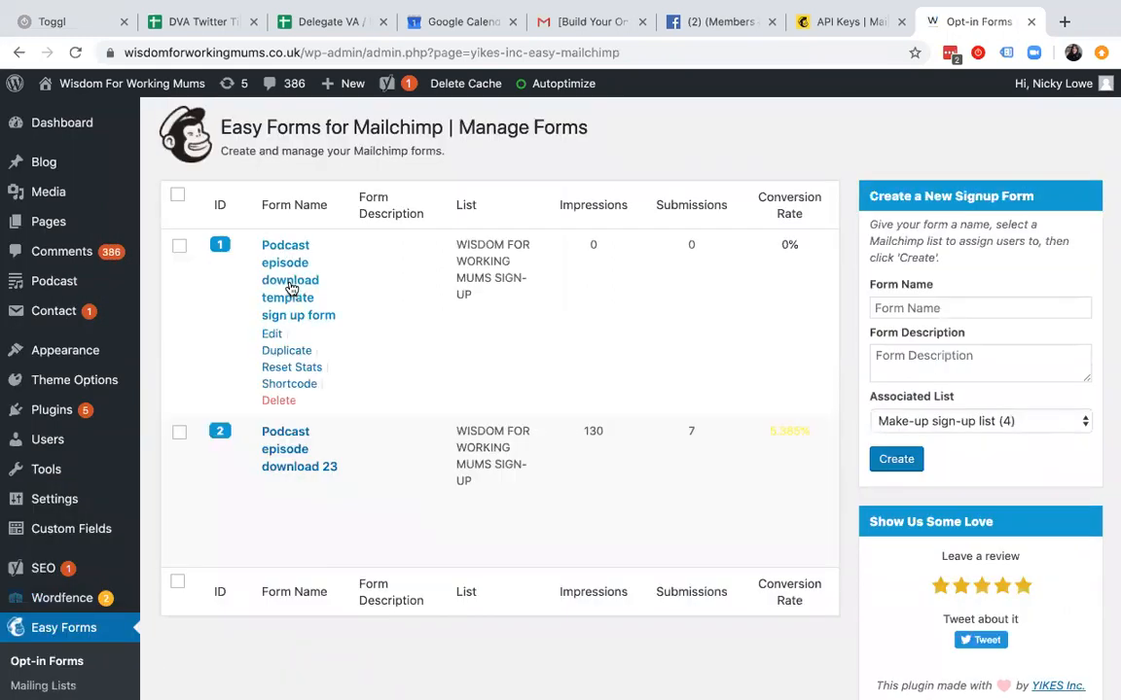
{"action": "left_click", "coordinate": [273, 336]}
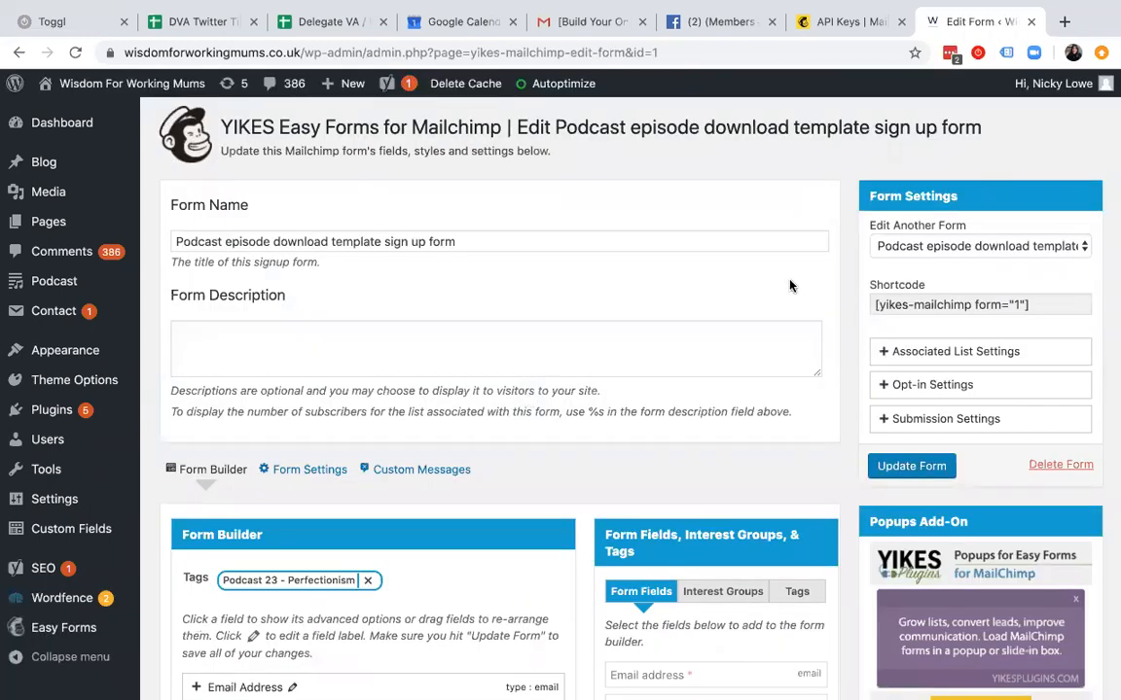
{"action": "scroll", "coordinate": [790, 285], "scroll_direction": "down", "scroll_amount": 3}
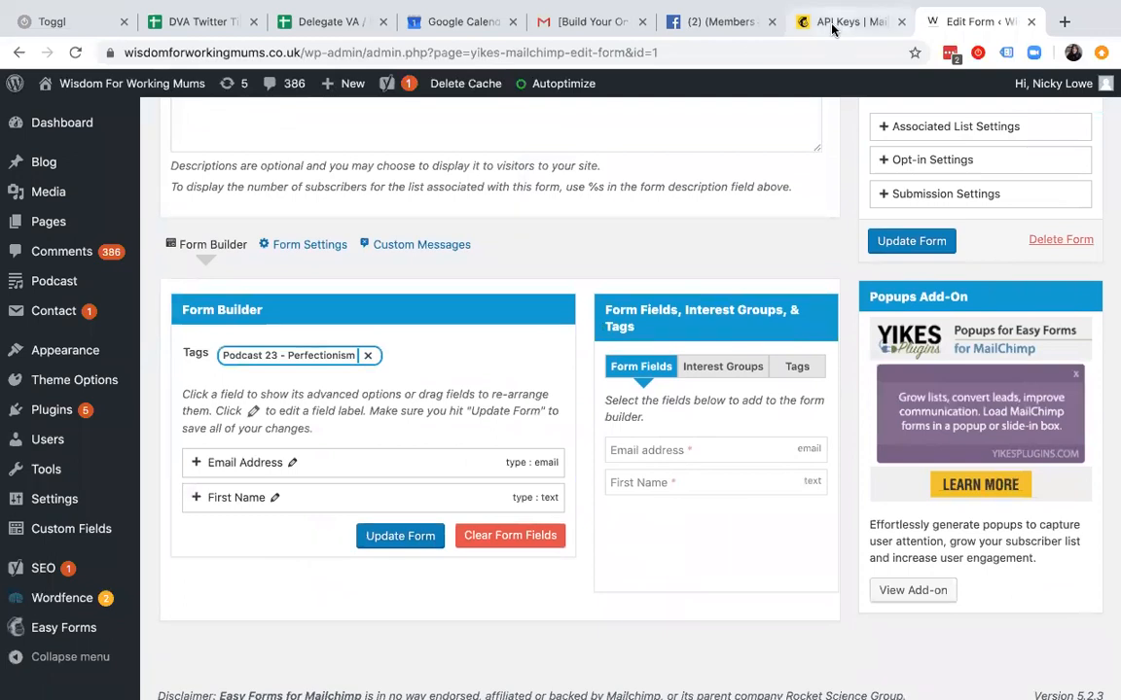
- Switch back to Mailchimp and open the tags page of the Delegate VA Newsletter List audience
{"action": "left_click", "coordinate": [839, 22]}
{"action": "scroll", "coordinate": [384, 391], "scroll_direction": "up", "scroll_amount": 5}
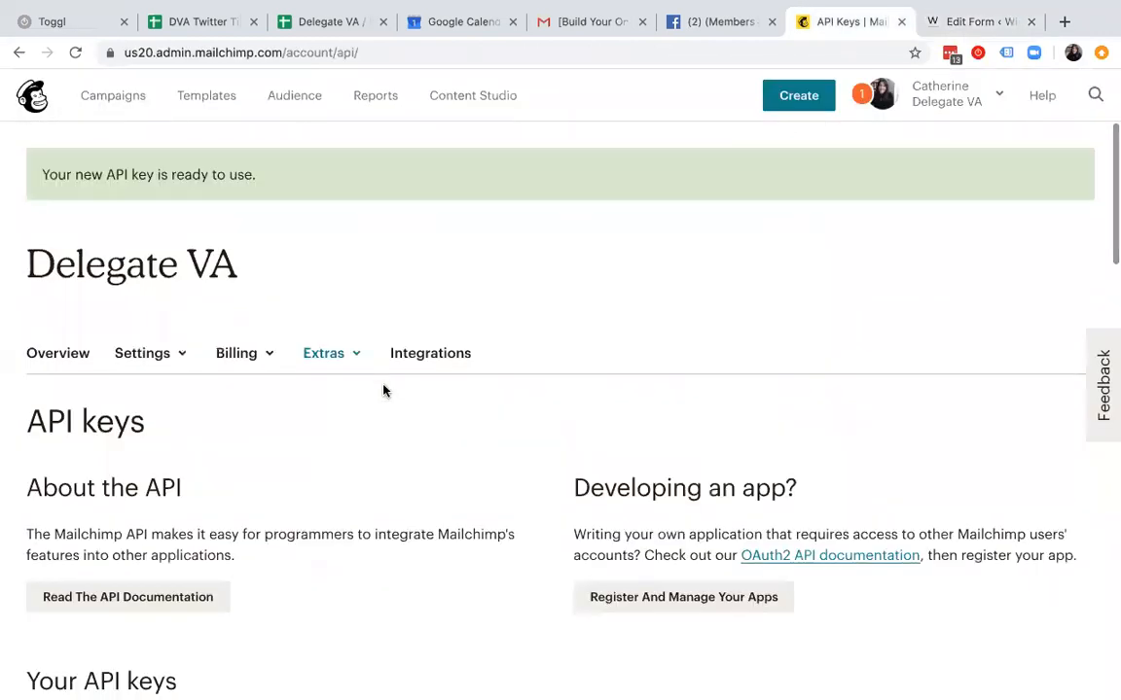
{"action": "left_click", "coordinate": [298, 94]}
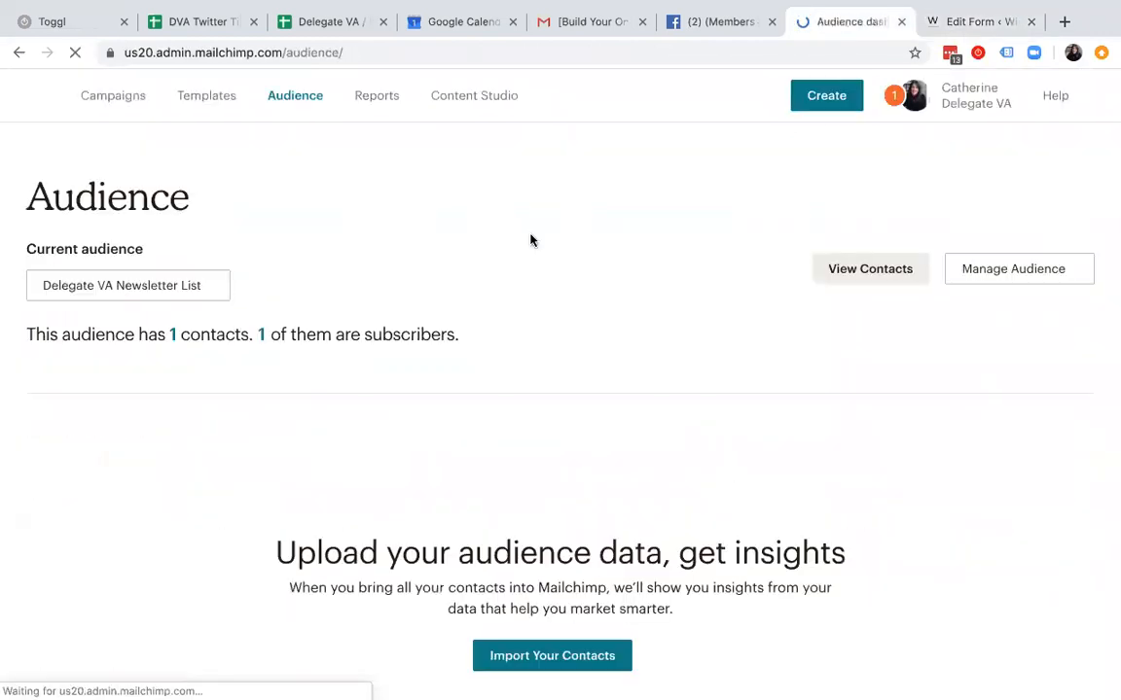
{"action": "left_click", "coordinate": [174, 337]}
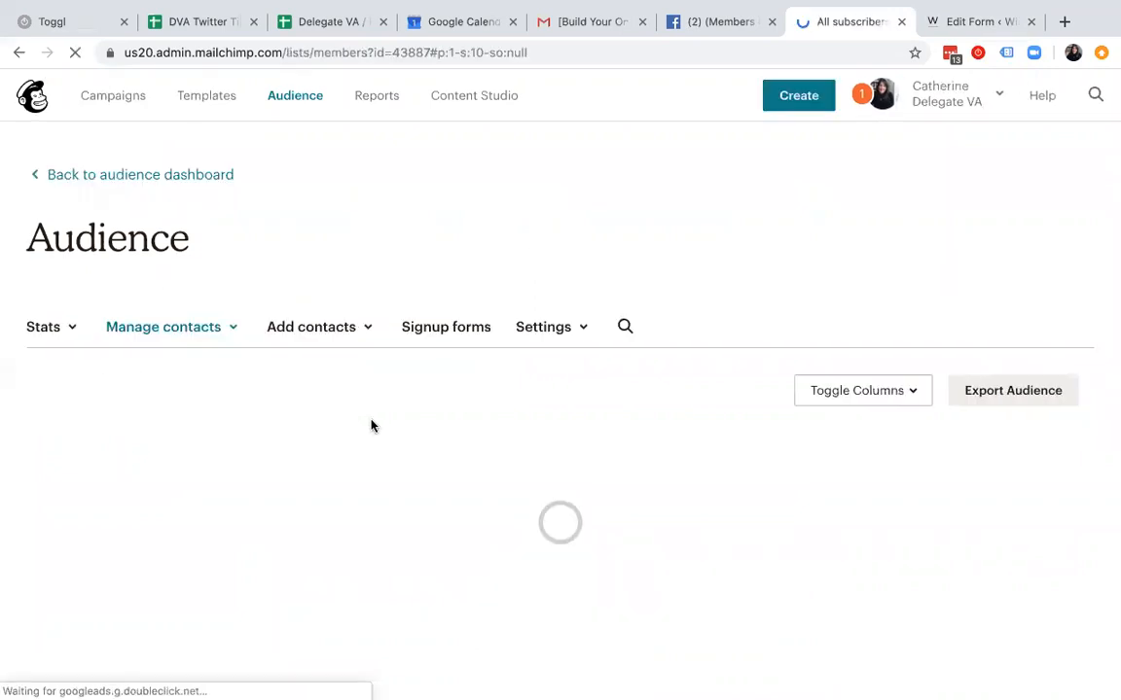
{"action": "scroll", "coordinate": [370, 425], "scroll_direction": "down", "scroll_amount": 2}
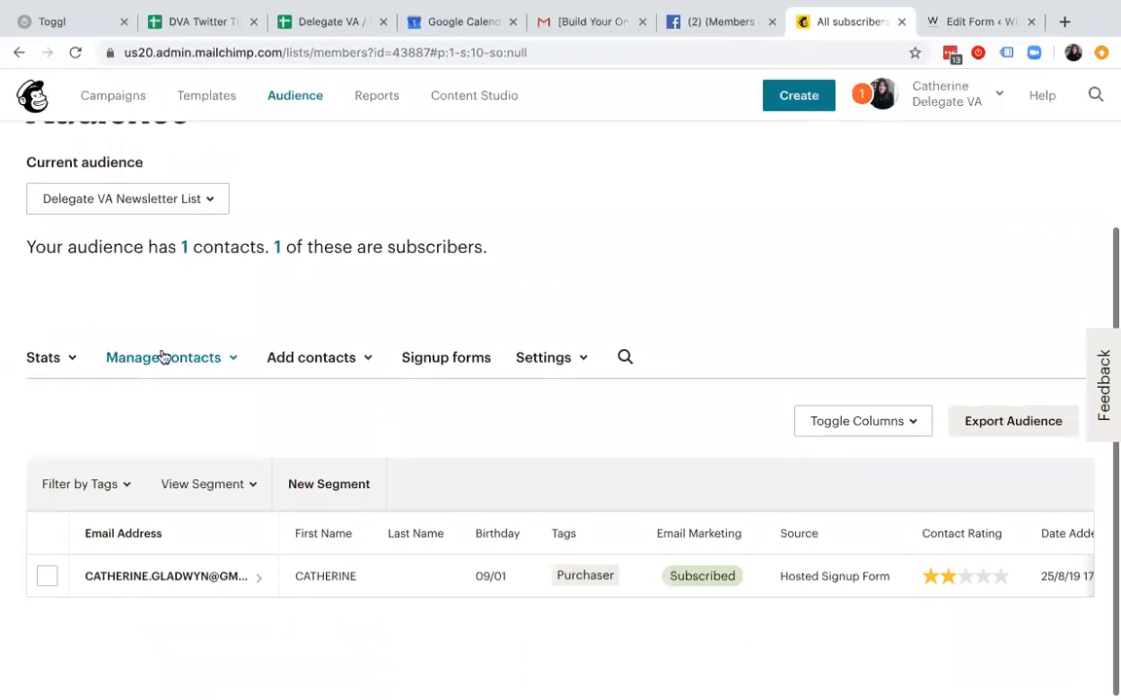
{"action": "left_click", "coordinate": [193, 362]}
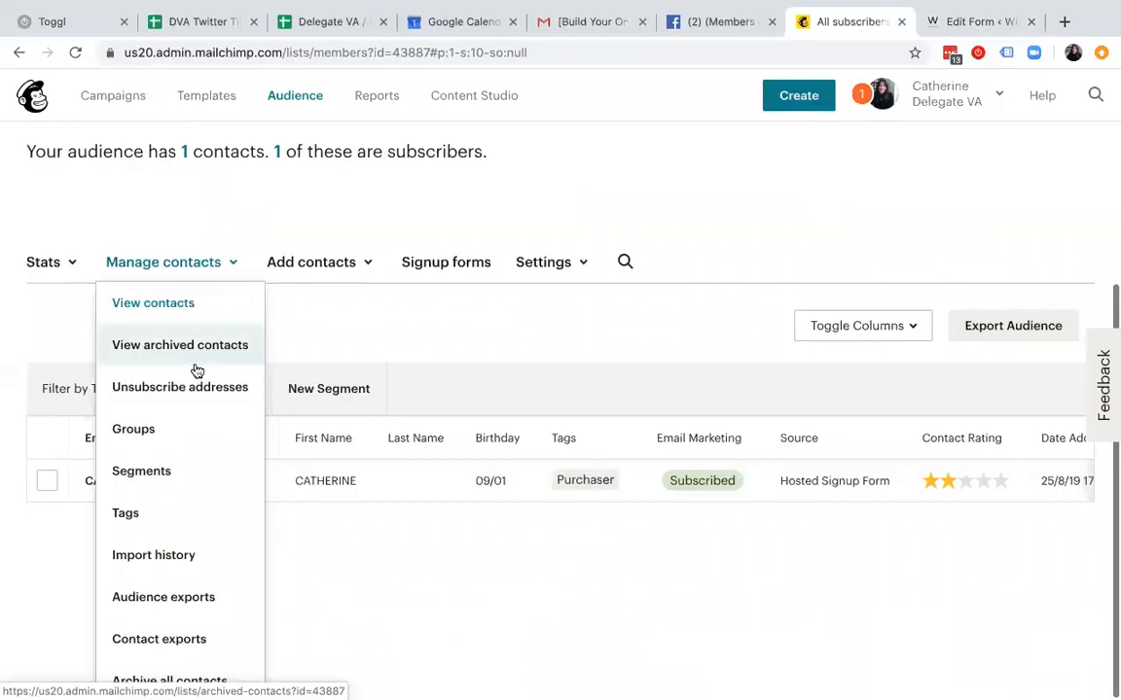
{"action": "left_click", "coordinate": [174, 524]}
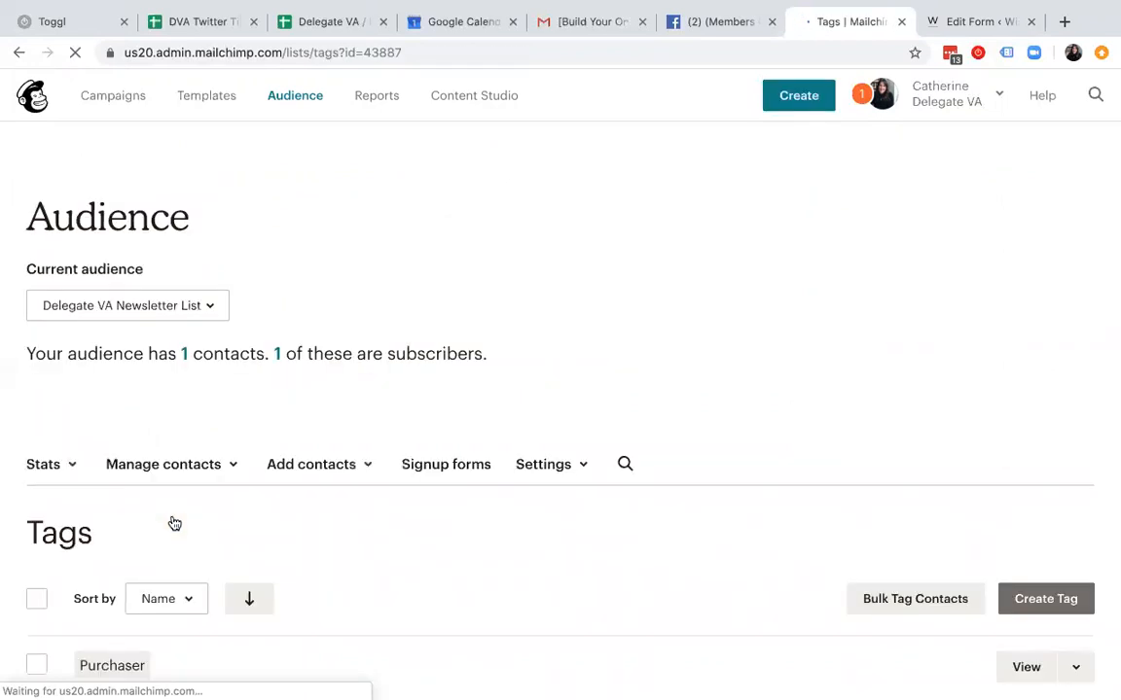
- Create a tag named "Lead Magnet" for the newsletter audience and check it in the tag list
{"action": "scroll", "coordinate": [173, 523], "scroll_direction": "down", "scroll_amount": 1}
{"action": "left_click", "coordinate": [1044, 511]}
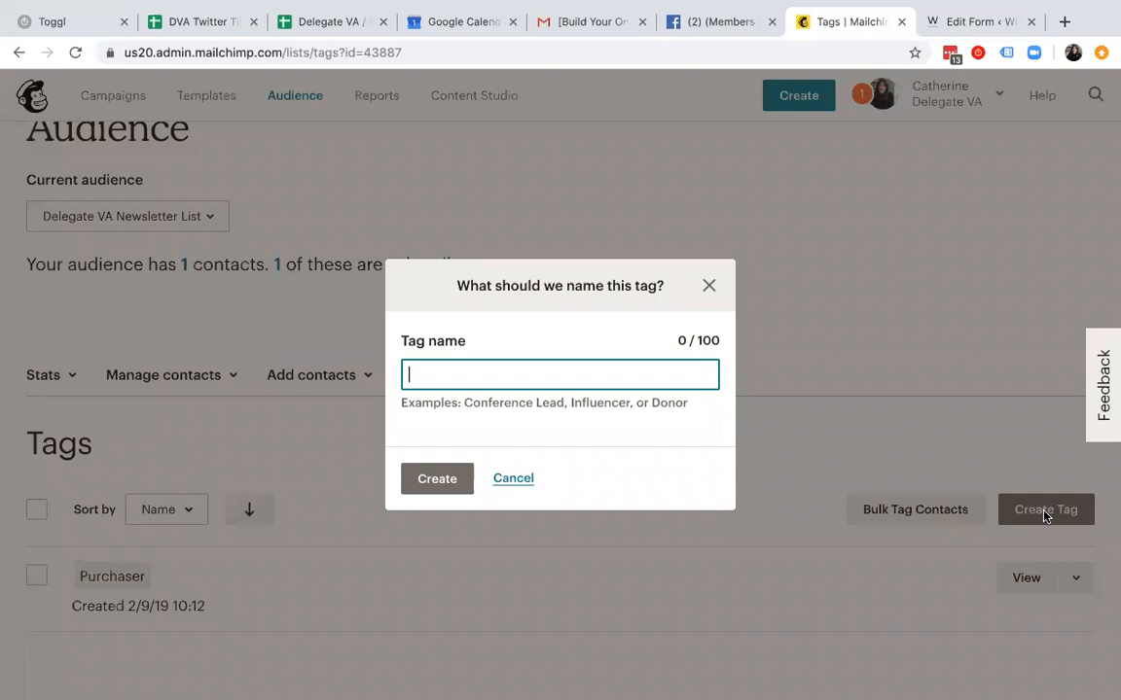
{"action": "type", "text": "Lead Magnet"}
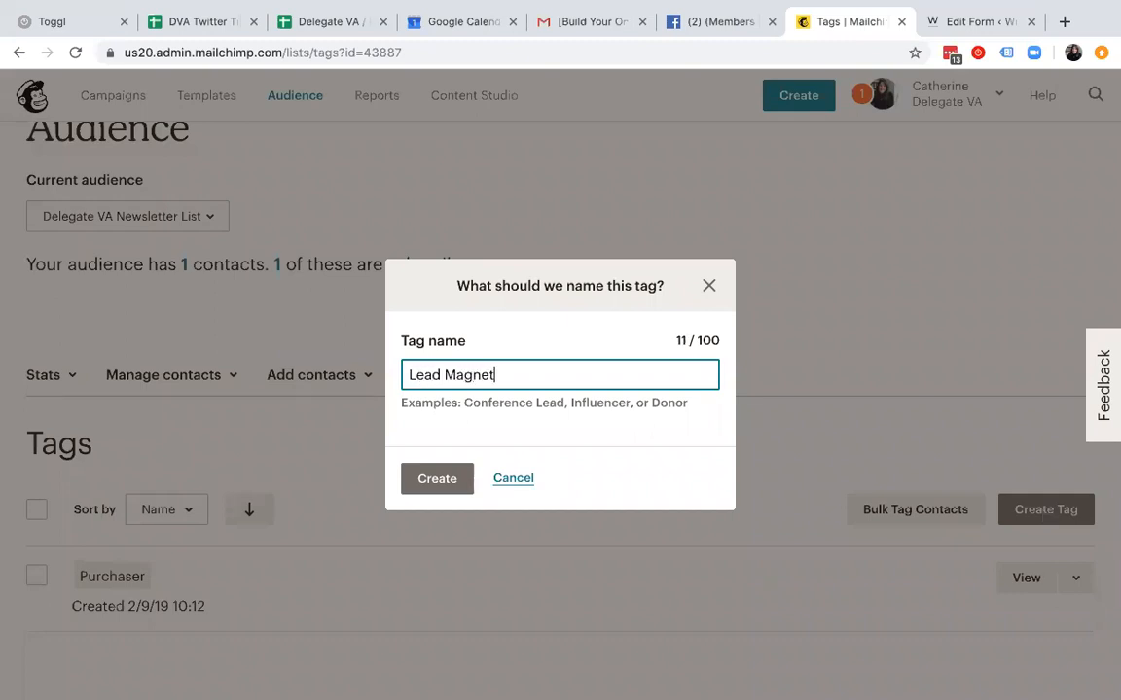
{"action": "left_click", "coordinate": [425, 478]}
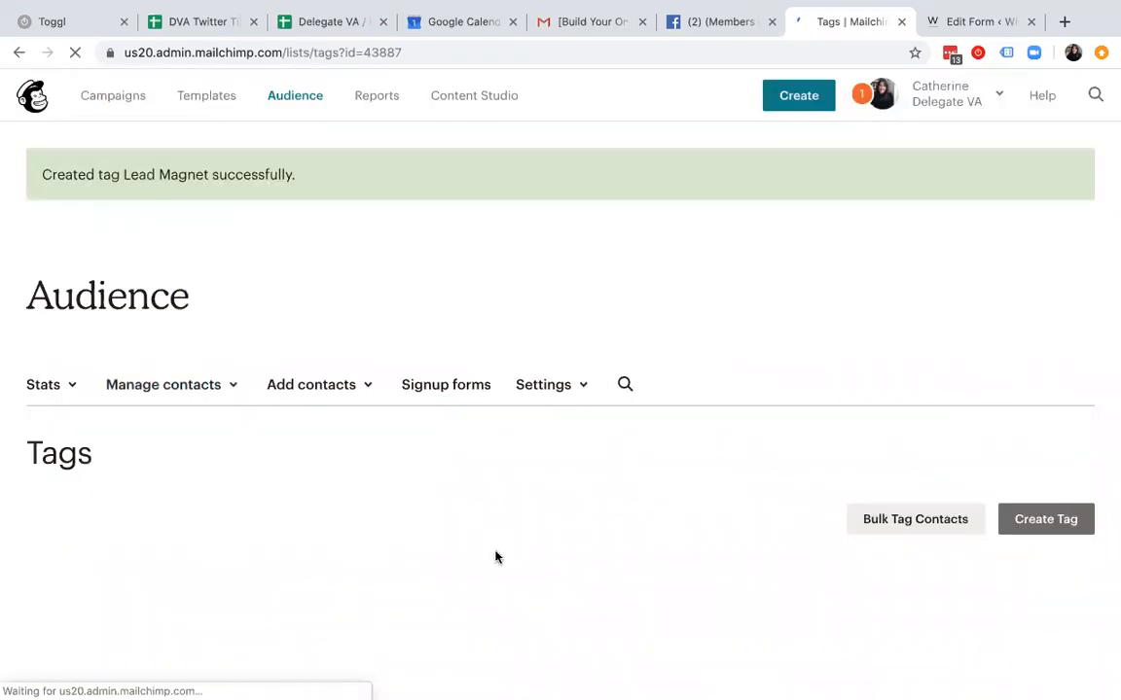
{"action": "scroll", "coordinate": [495, 556], "scroll_direction": "down", "scroll_amount": 3}
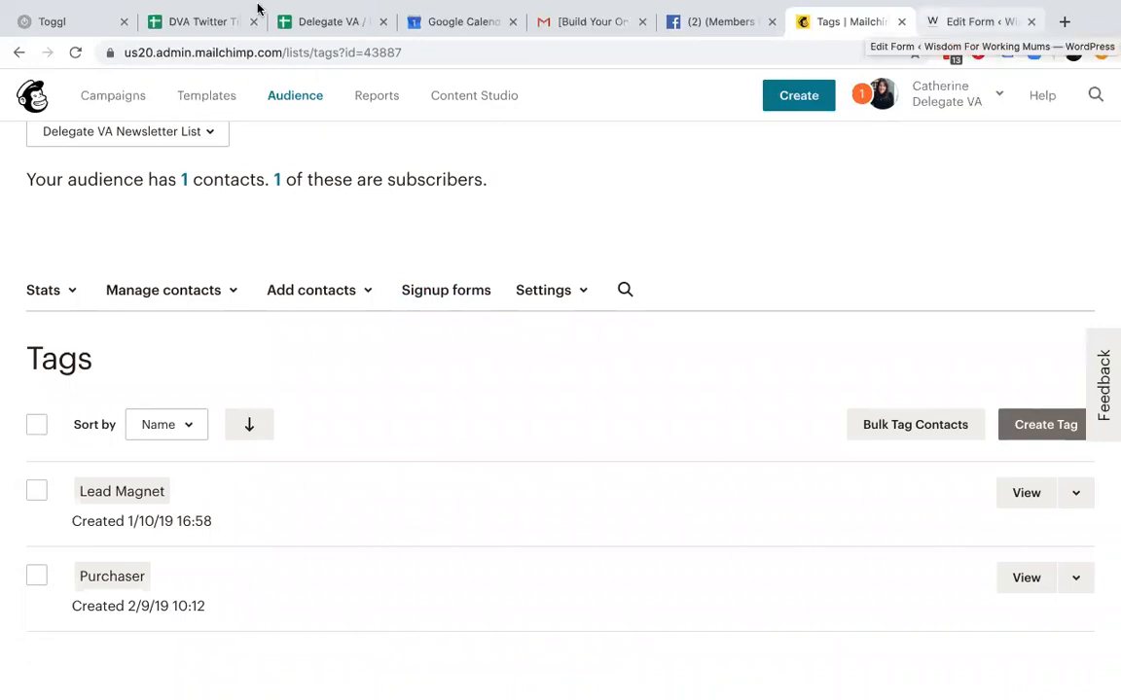
{"action": "scroll", "coordinate": [270, 261], "scroll_direction": "up", "scroll_amount": 2}
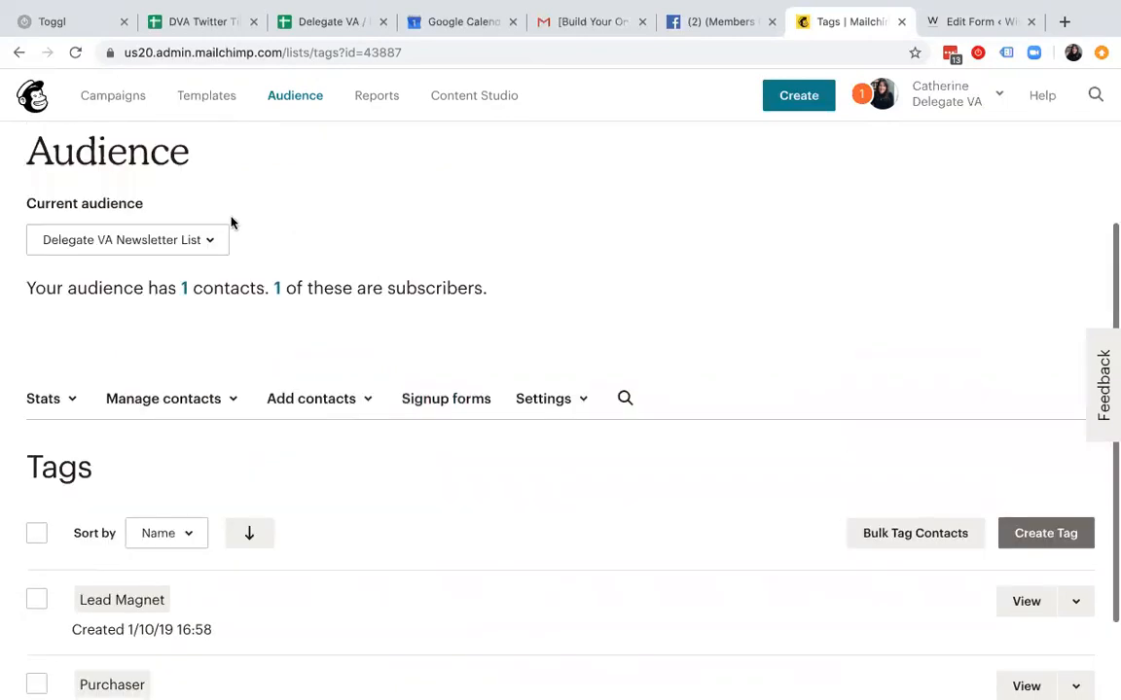
{"action": "scroll", "coordinate": [234, 398], "scroll_direction": "down", "scroll_amount": 2}
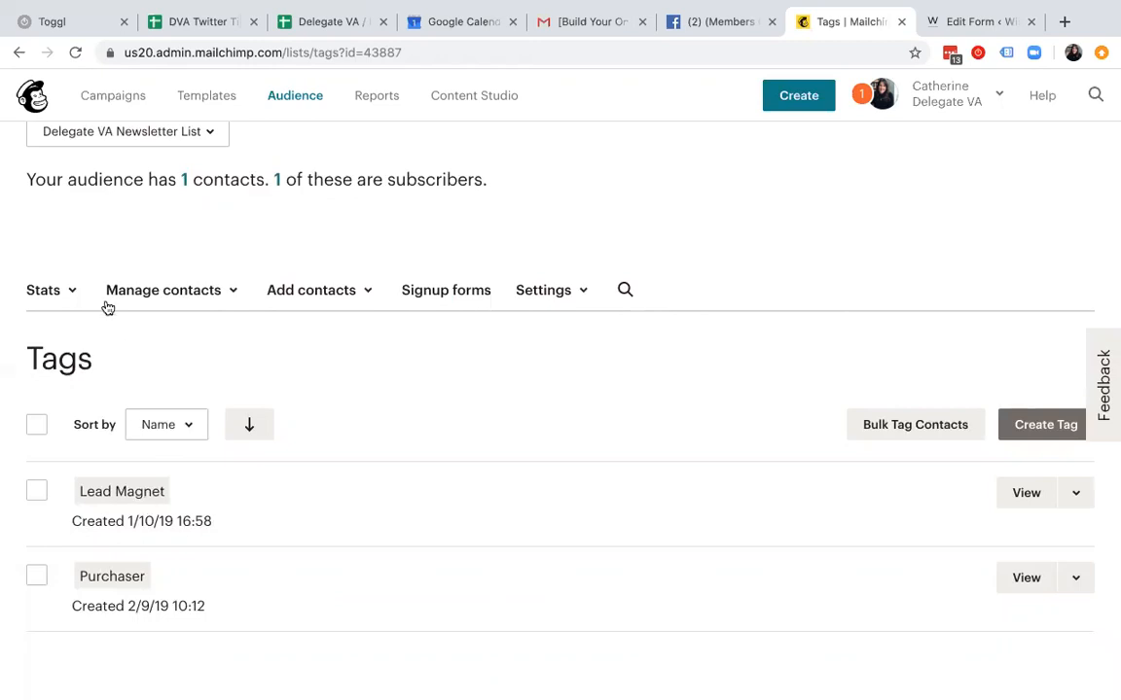
{"action": "scroll", "coordinate": [107, 305], "scroll_direction": "up", "scroll_amount": 1}
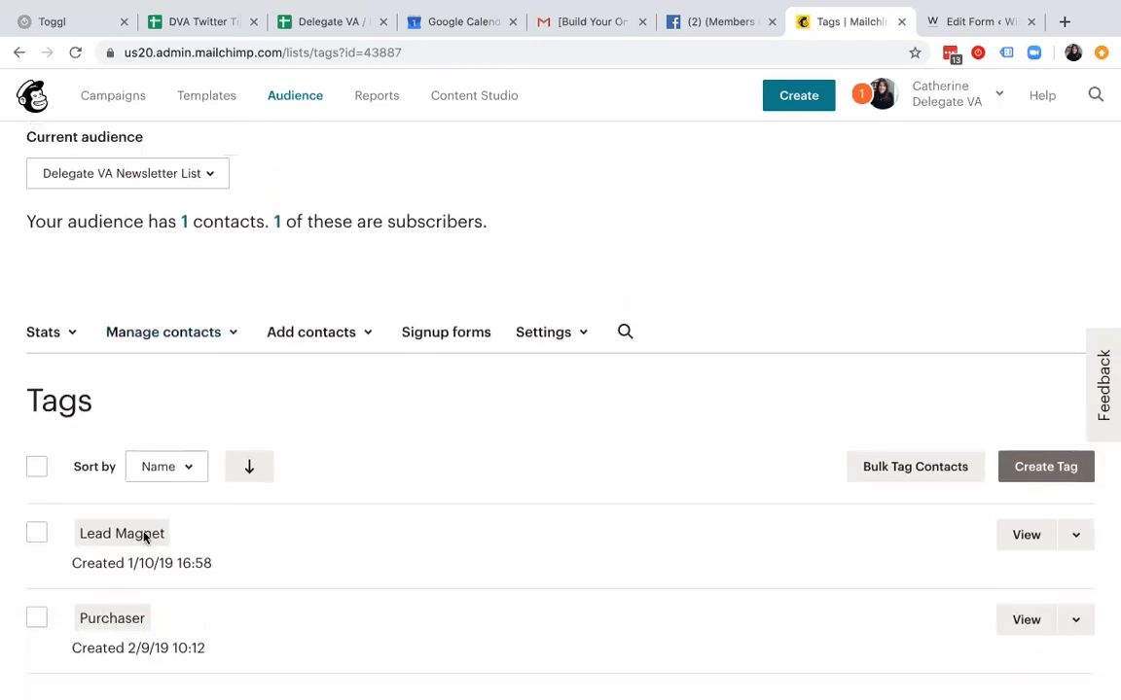
- Open the audience's contact list, add the "Lead Magnet" tag to the existing subscriber, and deselect the contact
{"action": "left_click", "coordinate": [183, 224]}
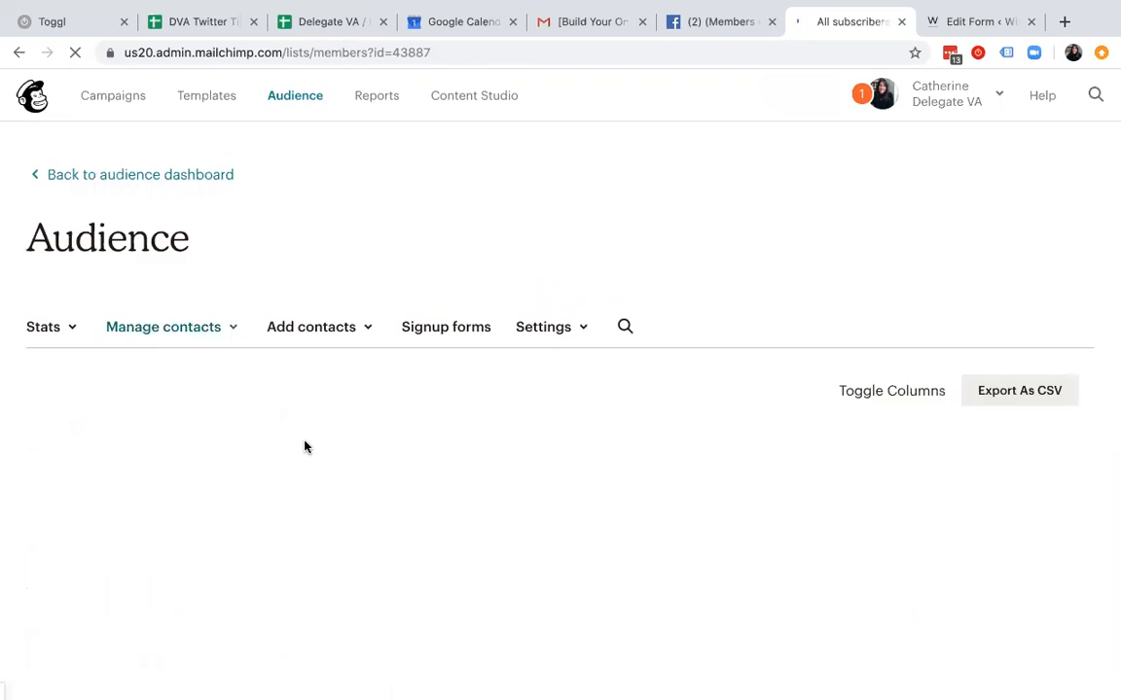
{"action": "scroll", "coordinate": [304, 447], "scroll_direction": "down", "scroll_amount": 3}
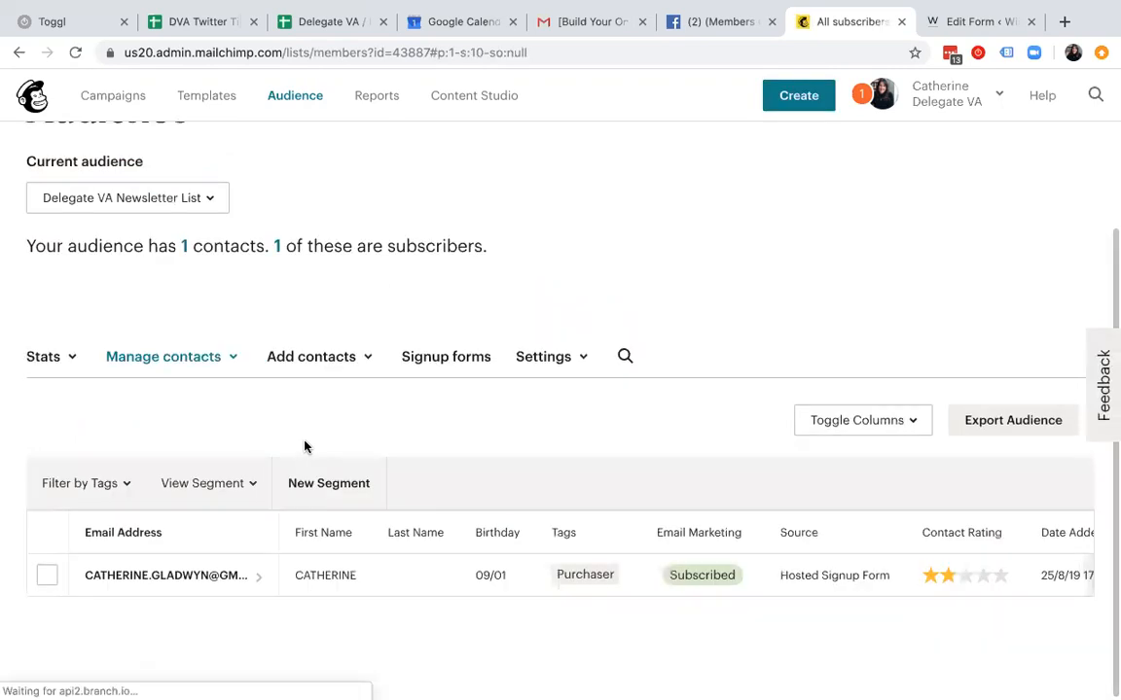
{"action": "left_click", "coordinate": [47, 574]}
{"action": "left_click", "coordinate": [175, 484]}
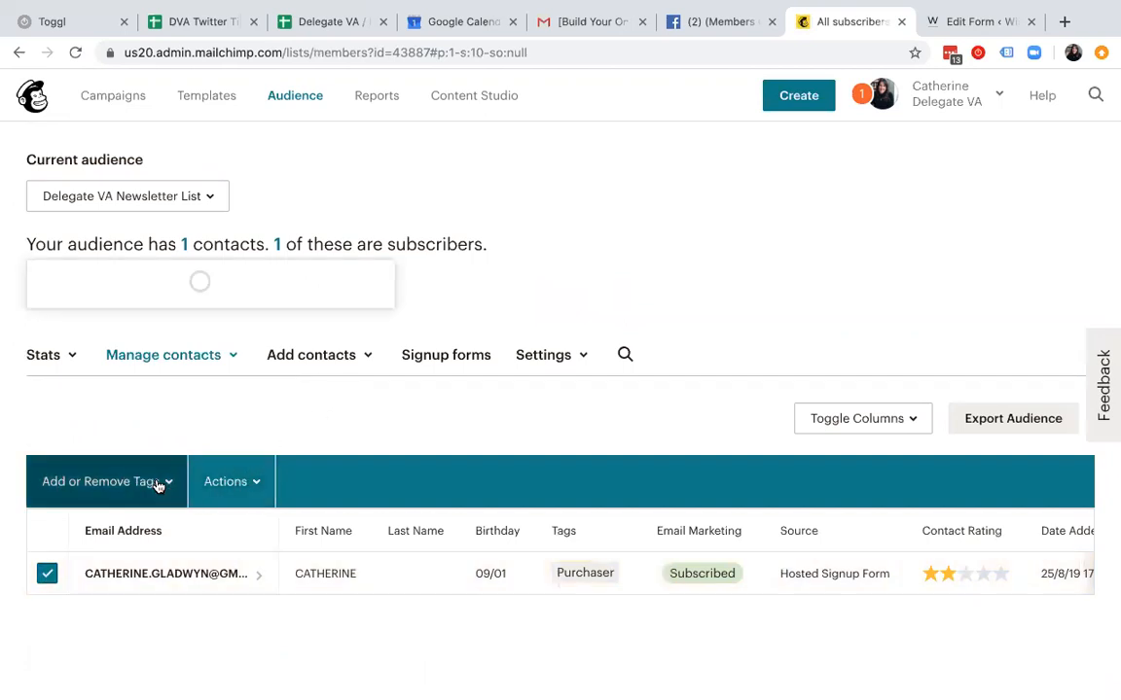
{"action": "left_click", "coordinate": [210, 388]}
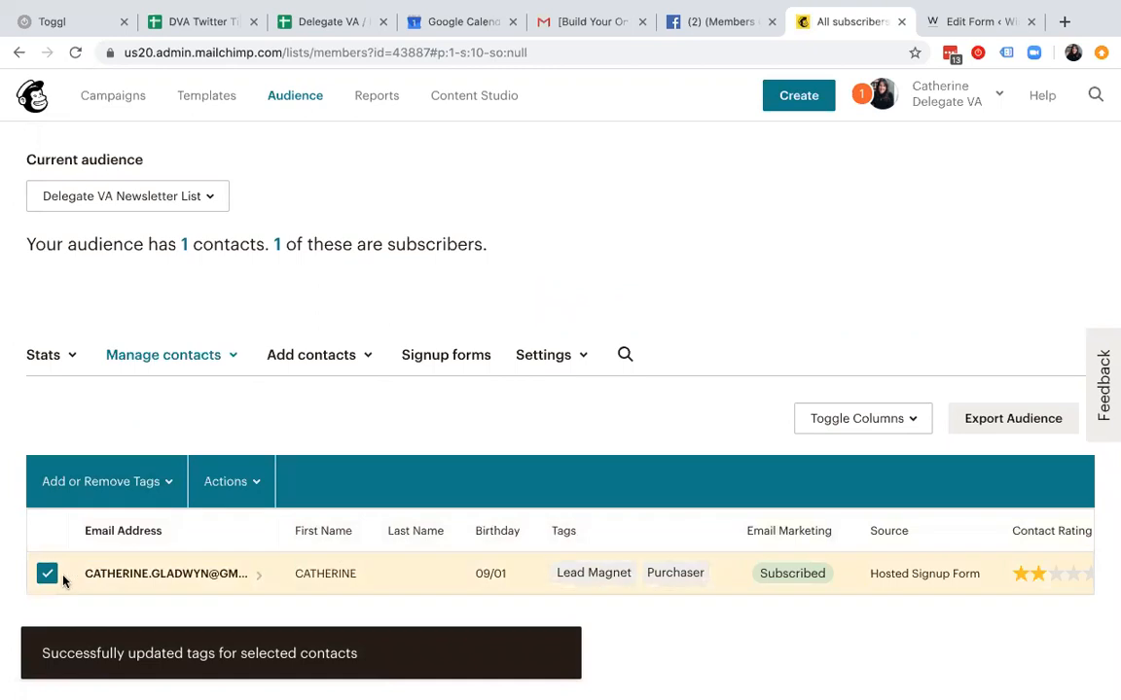
{"action": "left_click", "coordinate": [60, 577]}
{"action": "scroll", "coordinate": [545, 369], "scroll_direction": "up", "scroll_amount": 1}
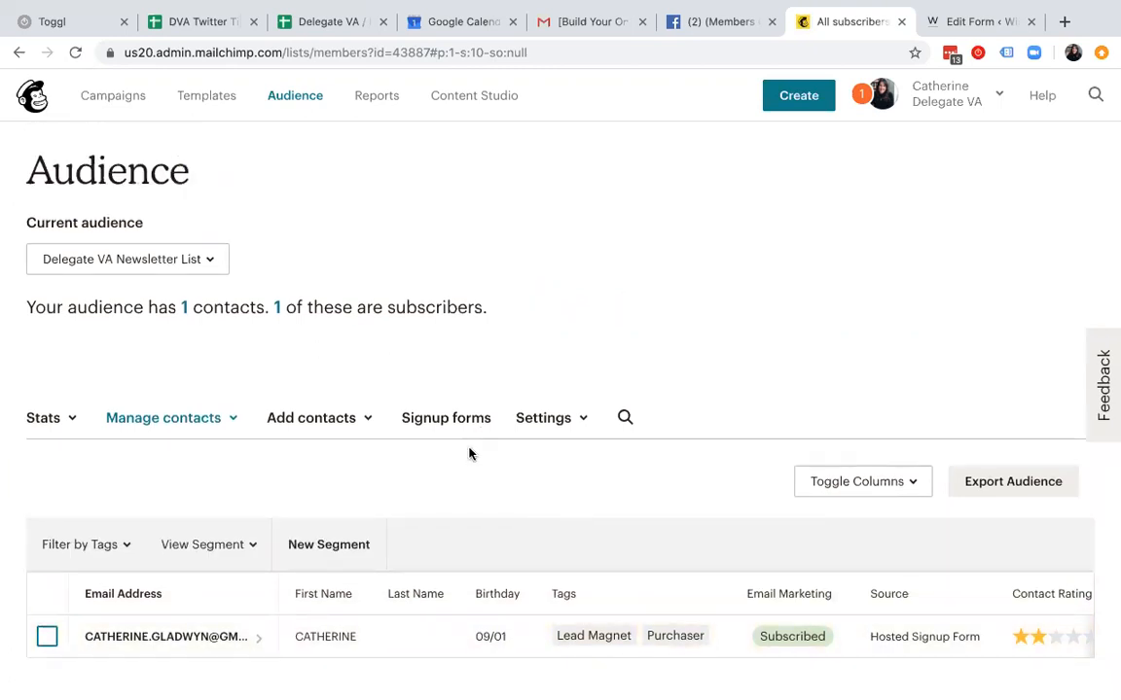
{"action": "scroll", "coordinate": [468, 453], "scroll_direction": "down", "scroll_amount": 1}
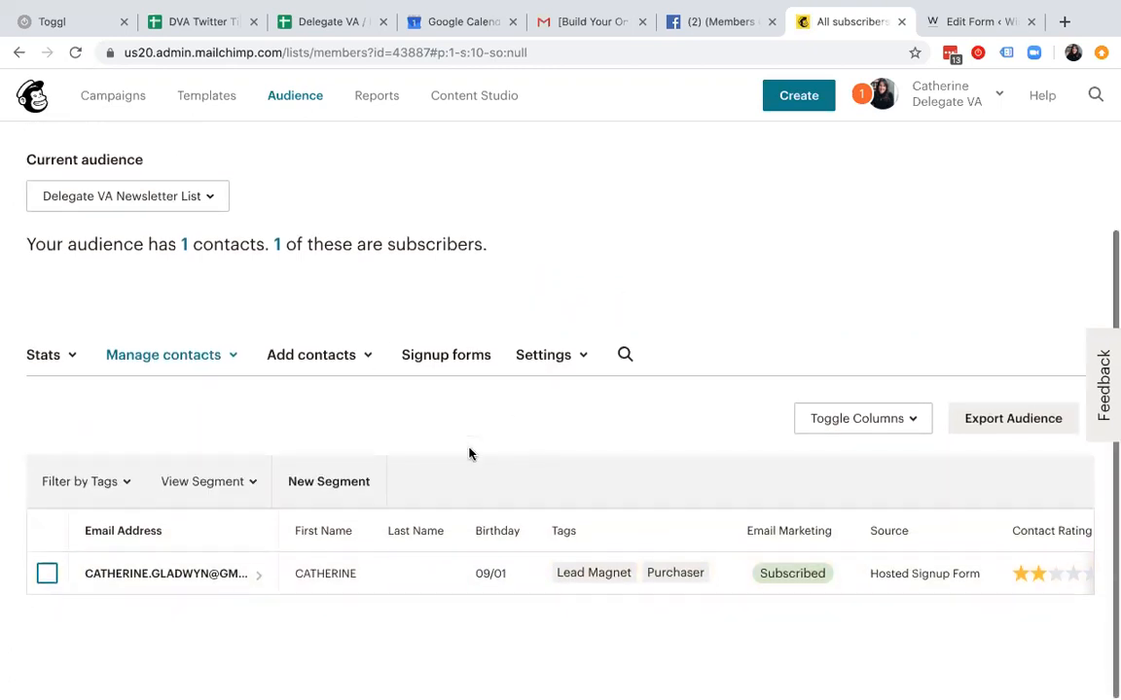
- Compare the contact's tags in Mailchimp with the tag settings in the WordPress form editor, ending on the form editor
{"action": "left_click", "coordinate": [949, 28]}
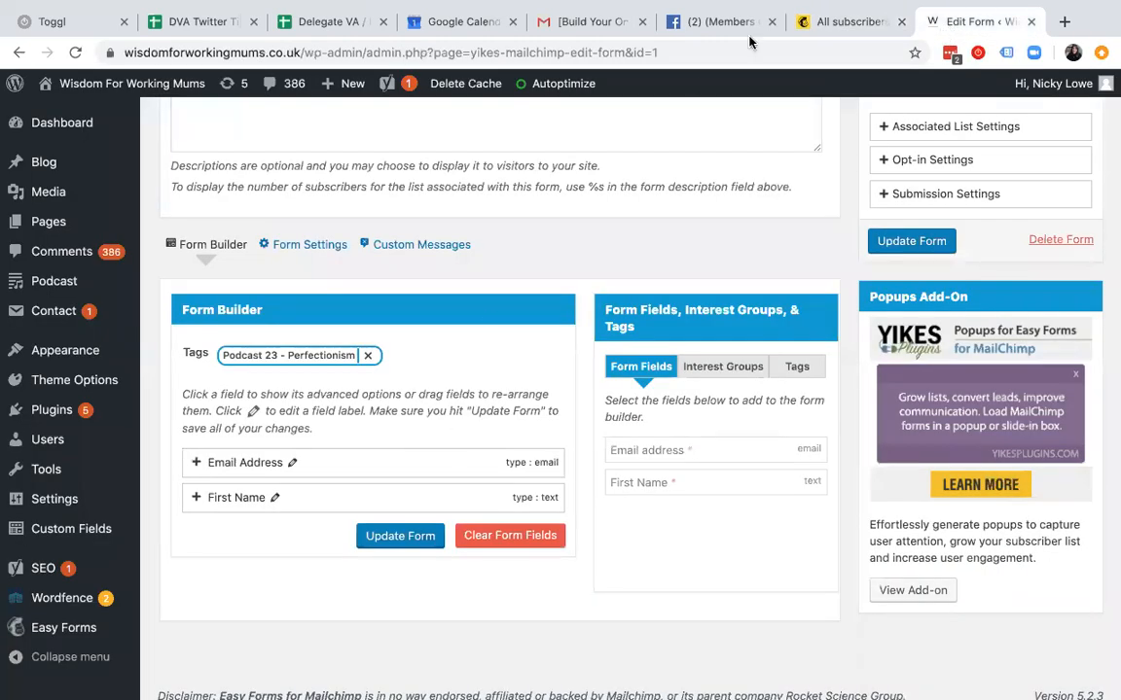
{"action": "key", "text": "ctrl+shift+Tab"}
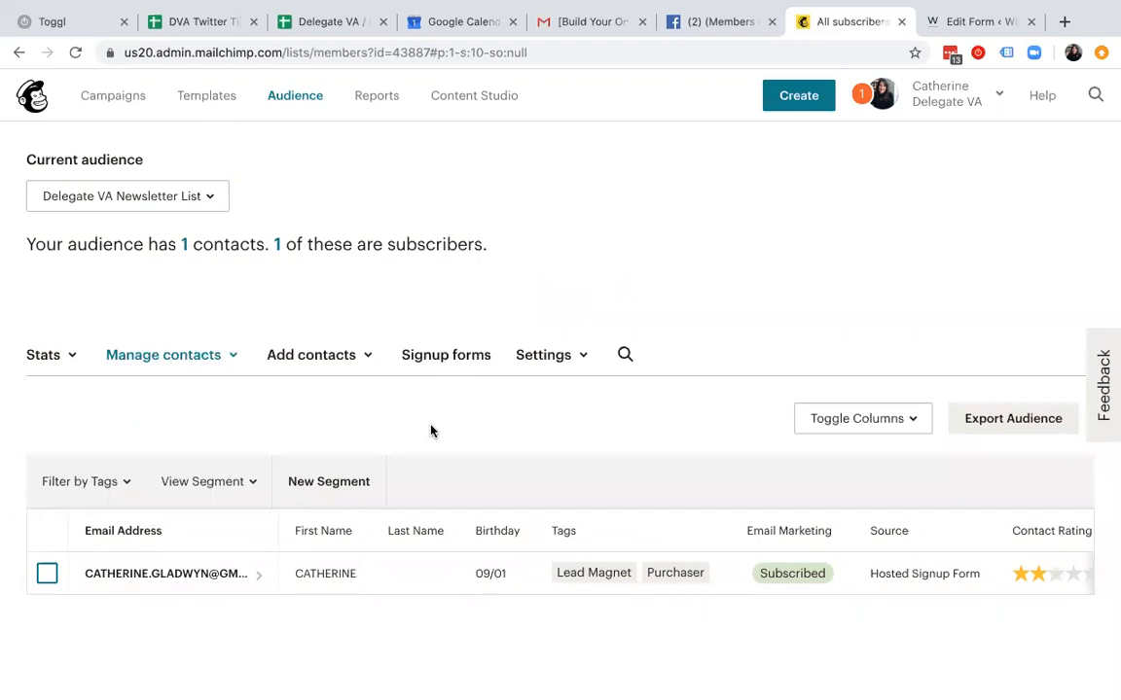
{"action": "left_click", "coordinate": [932, 19]}
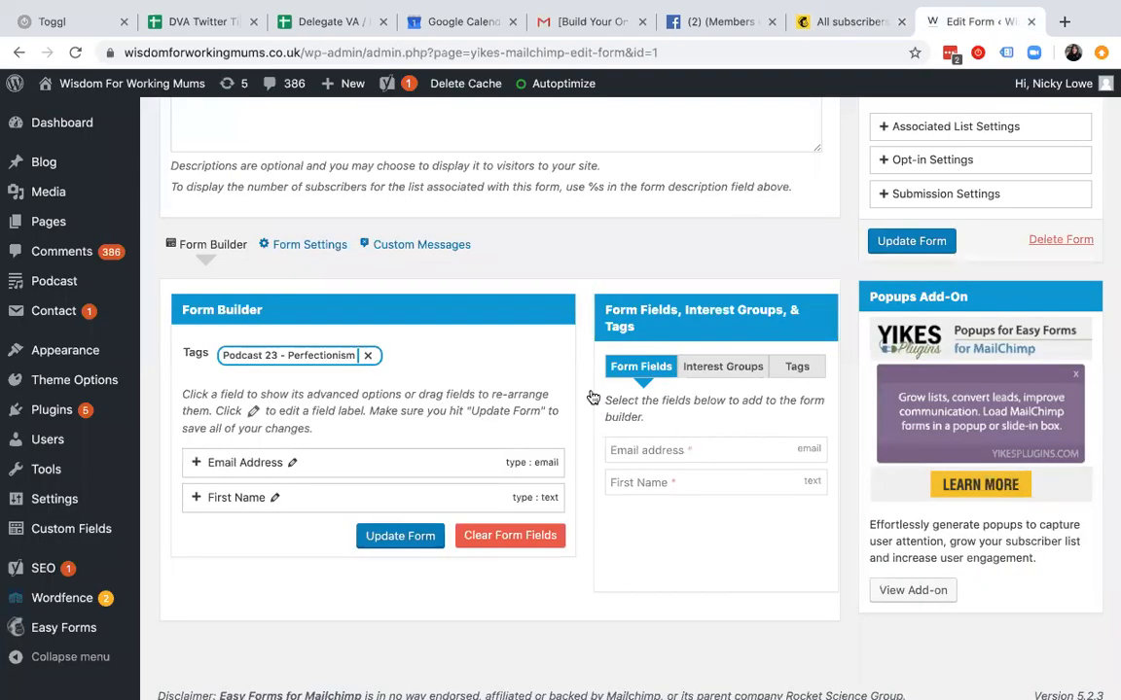
- Examine the podcast download form's name, its available tags, and its opt-in settings for updating existing subscribers
{"action": "scroll", "coordinate": [327, 499], "scroll_direction": "up", "scroll_amount": 3}
{"action": "scroll", "coordinate": [419, 250], "scroll_direction": "up", "scroll_amount": 1}
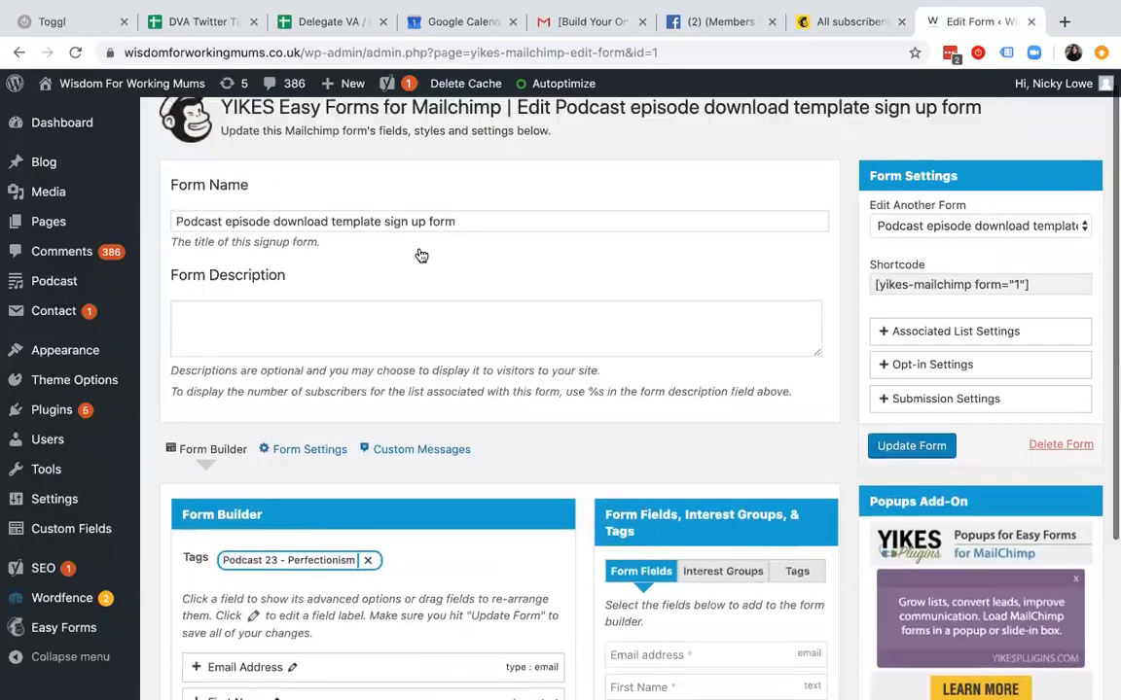
{"action": "scroll", "coordinate": [458, 319], "scroll_direction": "down", "scroll_amount": 4}
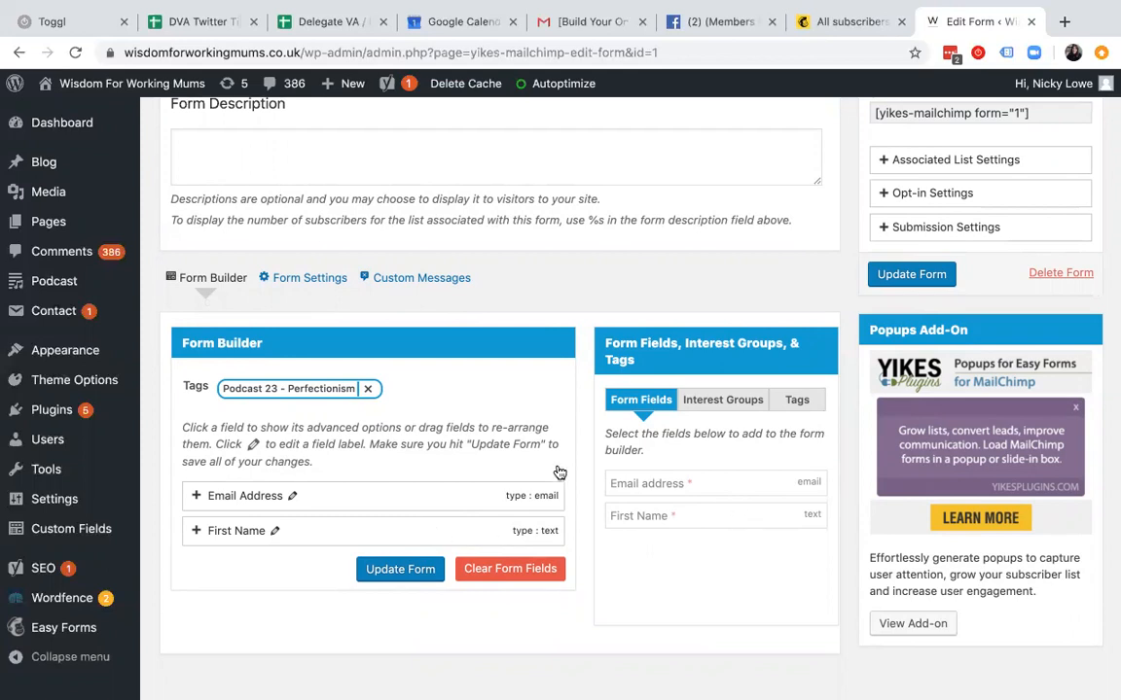
{"action": "left_click", "coordinate": [799, 401]}
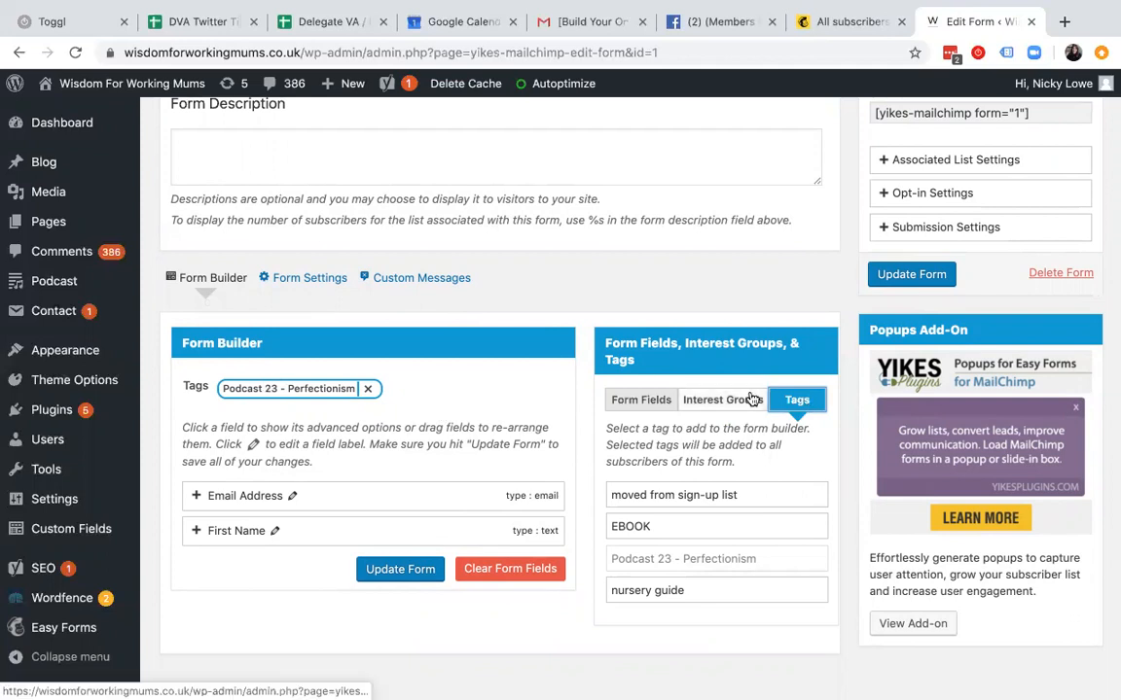
{"action": "scroll", "coordinate": [750, 398], "scroll_direction": "up", "scroll_amount": 3}
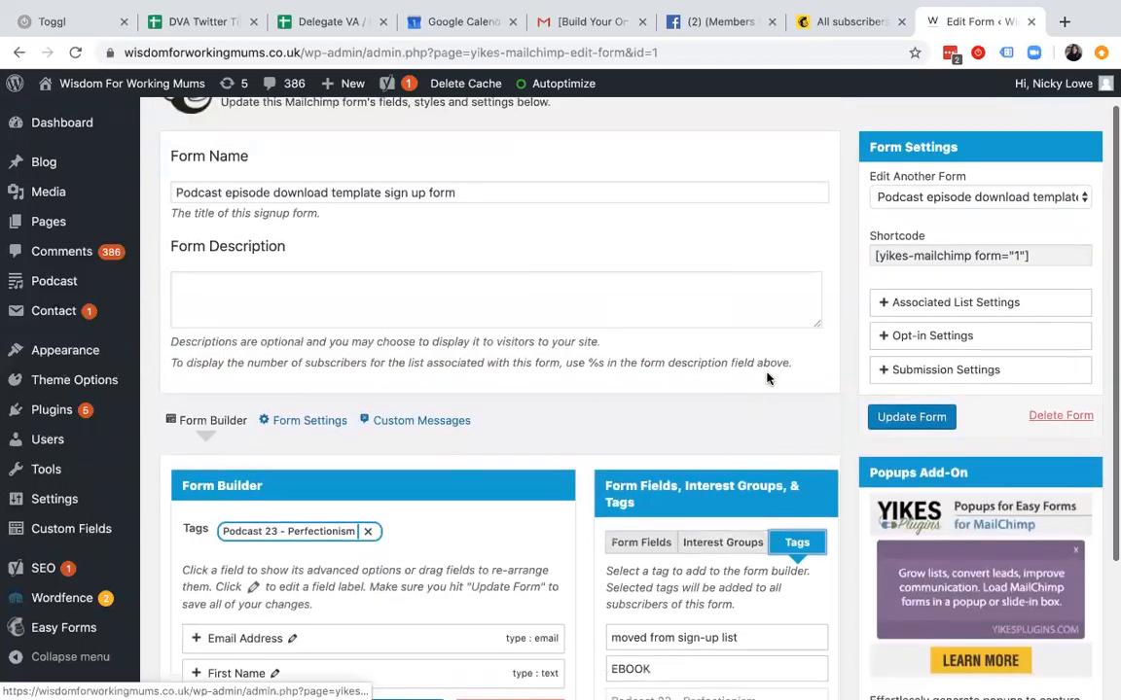
{"action": "left_click", "coordinate": [993, 338]}
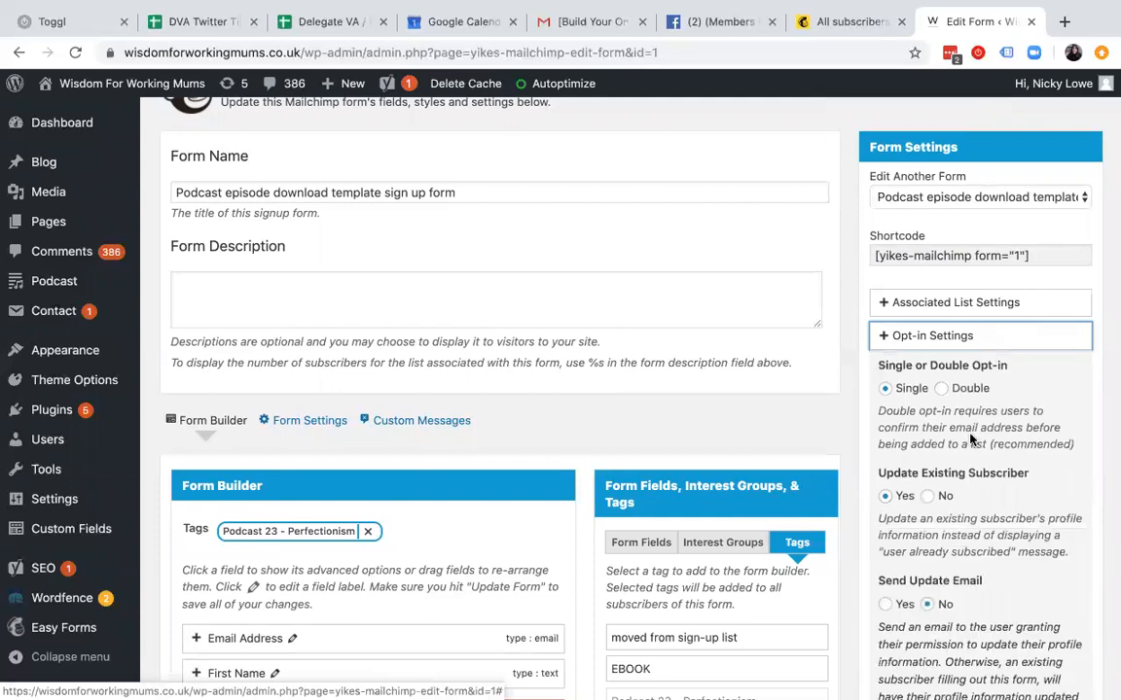
{"action": "scroll", "coordinate": [969, 449], "scroll_direction": "down", "scroll_amount": 2}
{"action": "scroll", "coordinate": [969, 449], "scroll_direction": "down", "scroll_amount": 1}
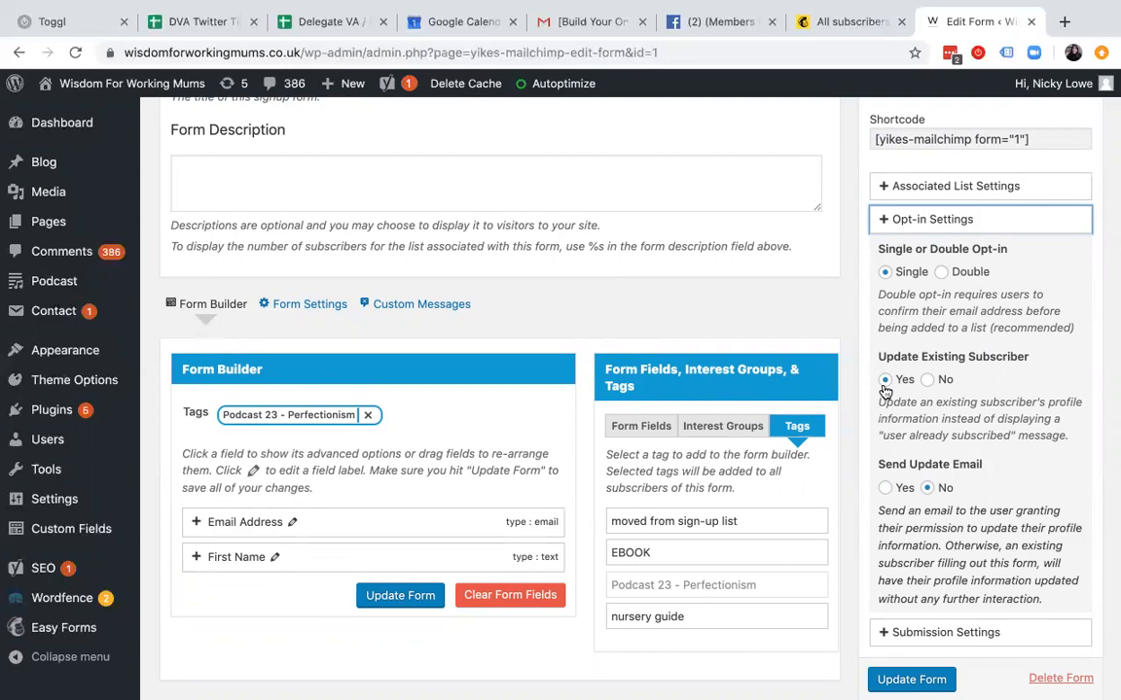
- Check the contact's tags in Mailchimp, return to the WordPress form editor, and select the form's shortcode
{"action": "left_click", "coordinate": [836, 21]}
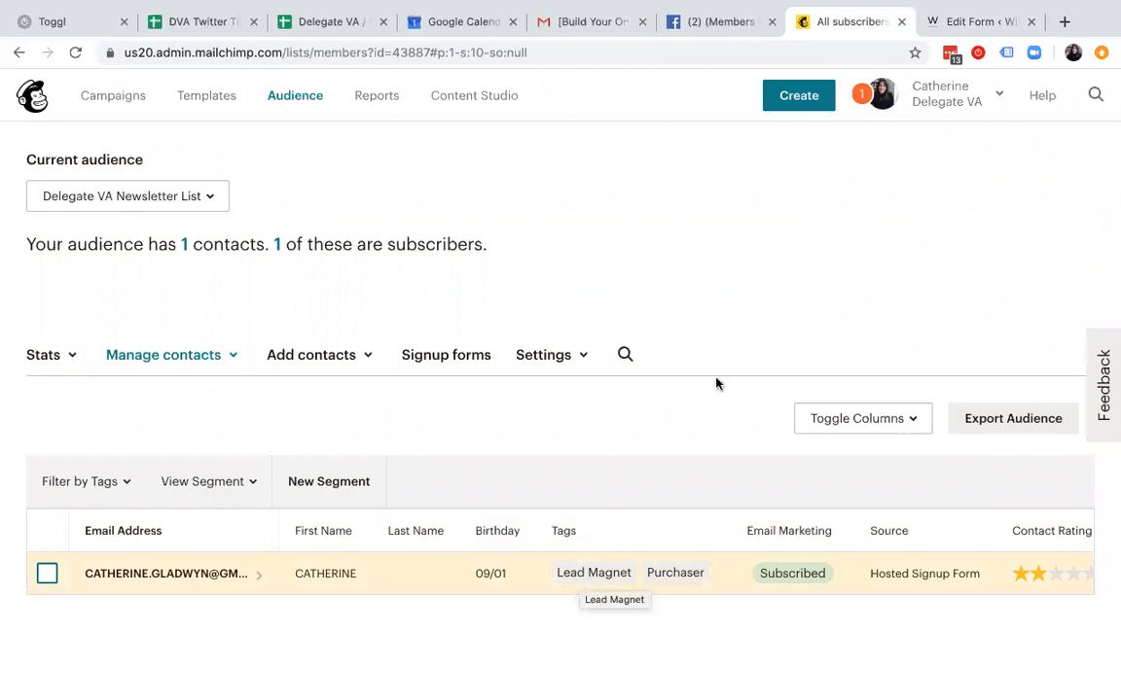
{"action": "left_click", "coordinate": [978, 20]}
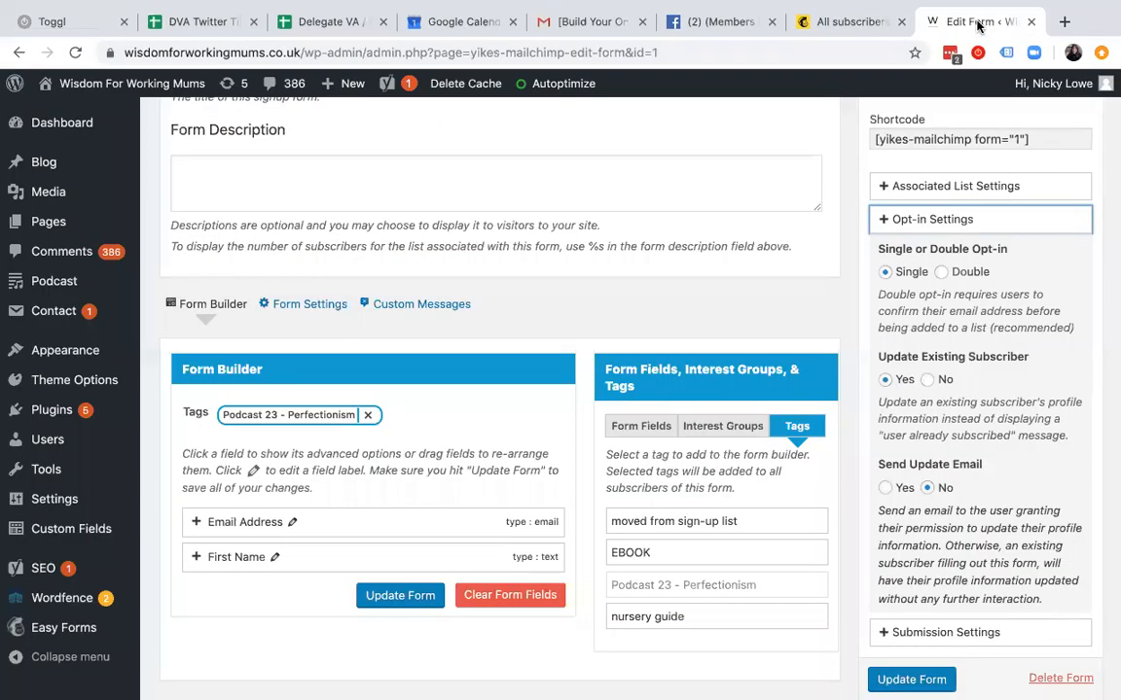
{"action": "scroll", "coordinate": [732, 407], "scroll_direction": "up", "scroll_amount": 1}
{"action": "scroll", "coordinate": [732, 407], "scroll_direction": "up", "scroll_amount": 2}
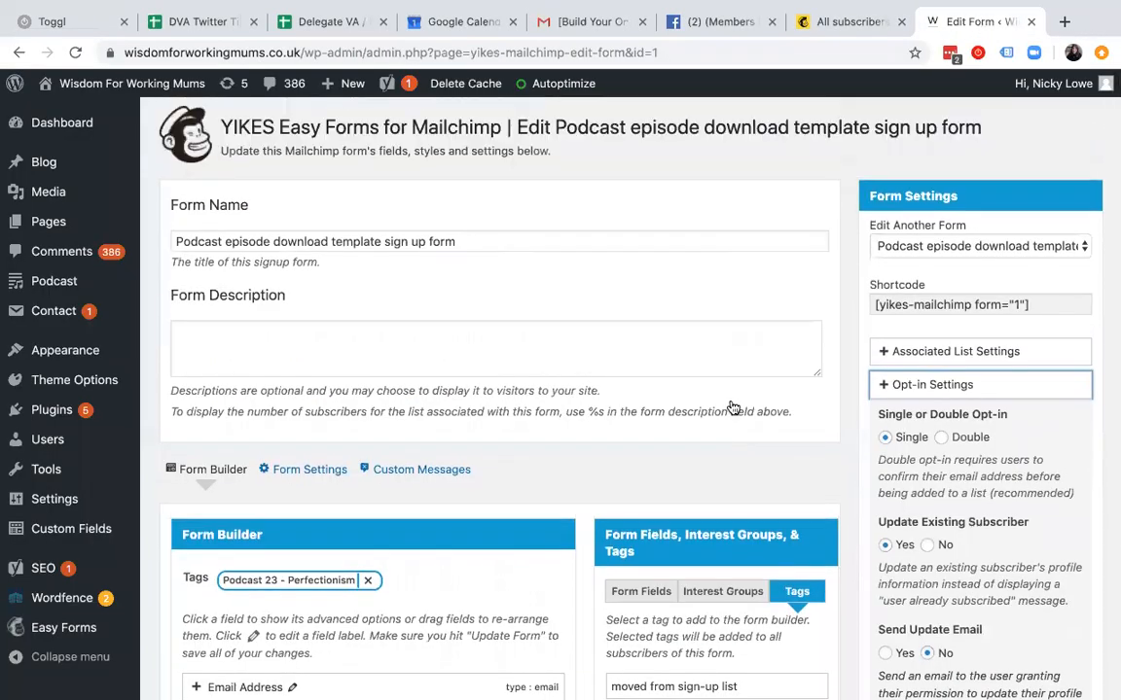
{"action": "scroll", "coordinate": [733, 406], "scroll_direction": "down", "scroll_amount": 4}
{"action": "scroll", "coordinate": [733, 407], "scroll_direction": "up", "scroll_amount": 1}
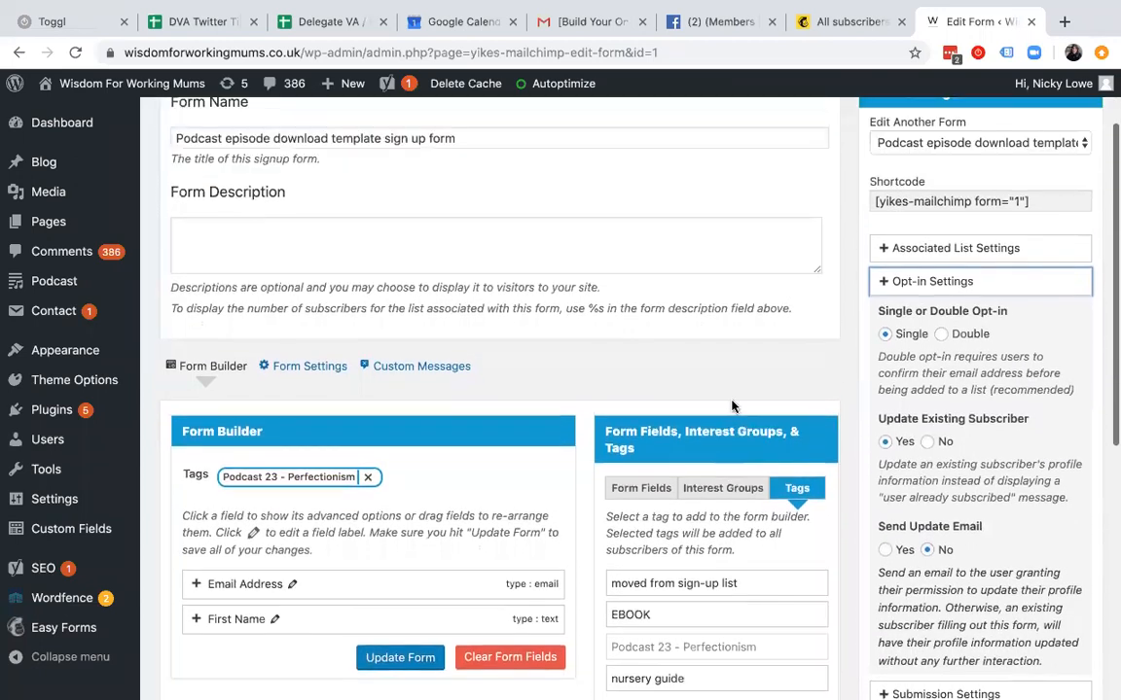
{"action": "left_click", "coordinate": [1006, 202]}
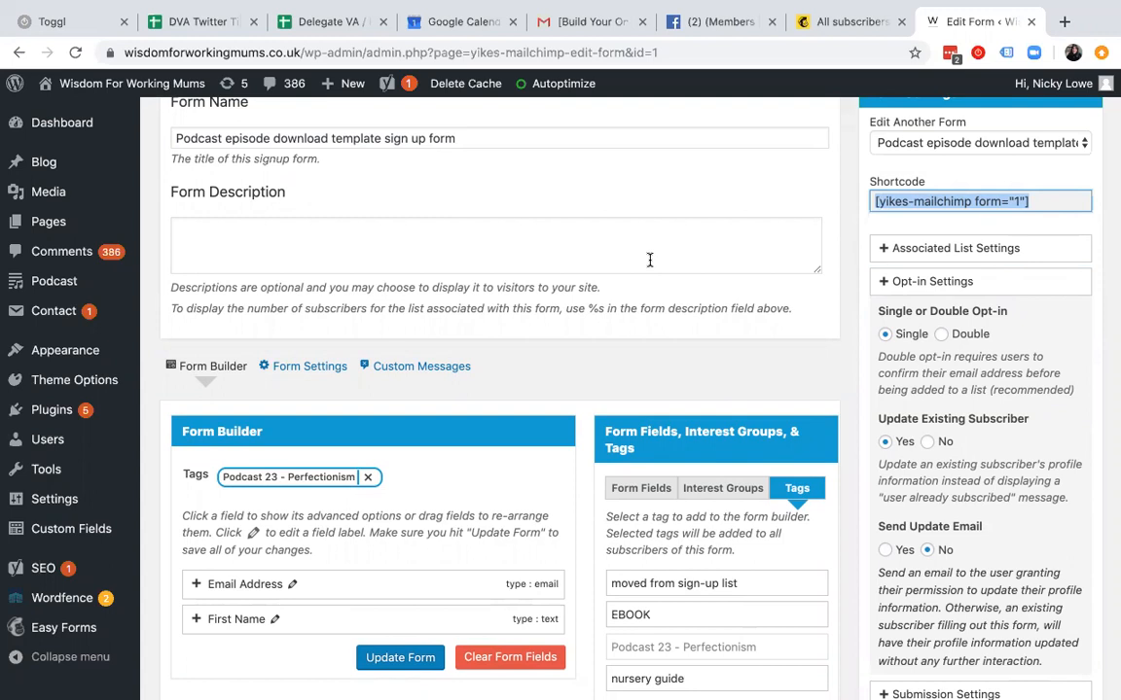
- Switch to Mailchimp and start a new automated email campaign of the type "Email subscribers when they're tagged"
{"action": "left_click", "coordinate": [845, 21]}
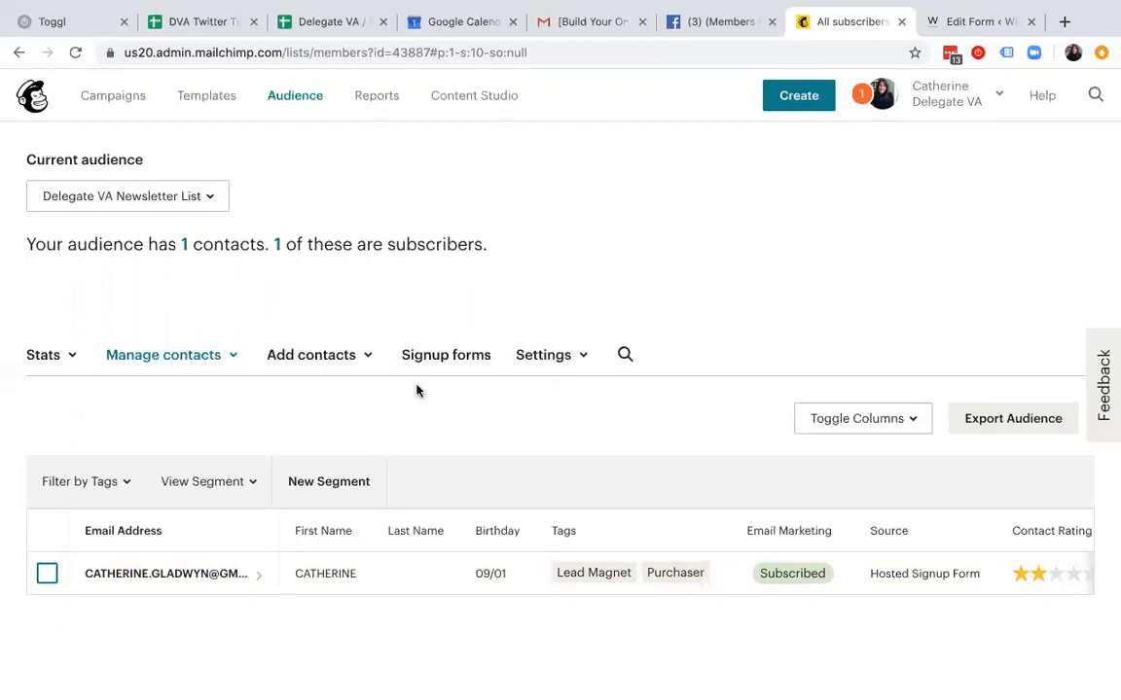
{"action": "left_click", "coordinate": [120, 97]}
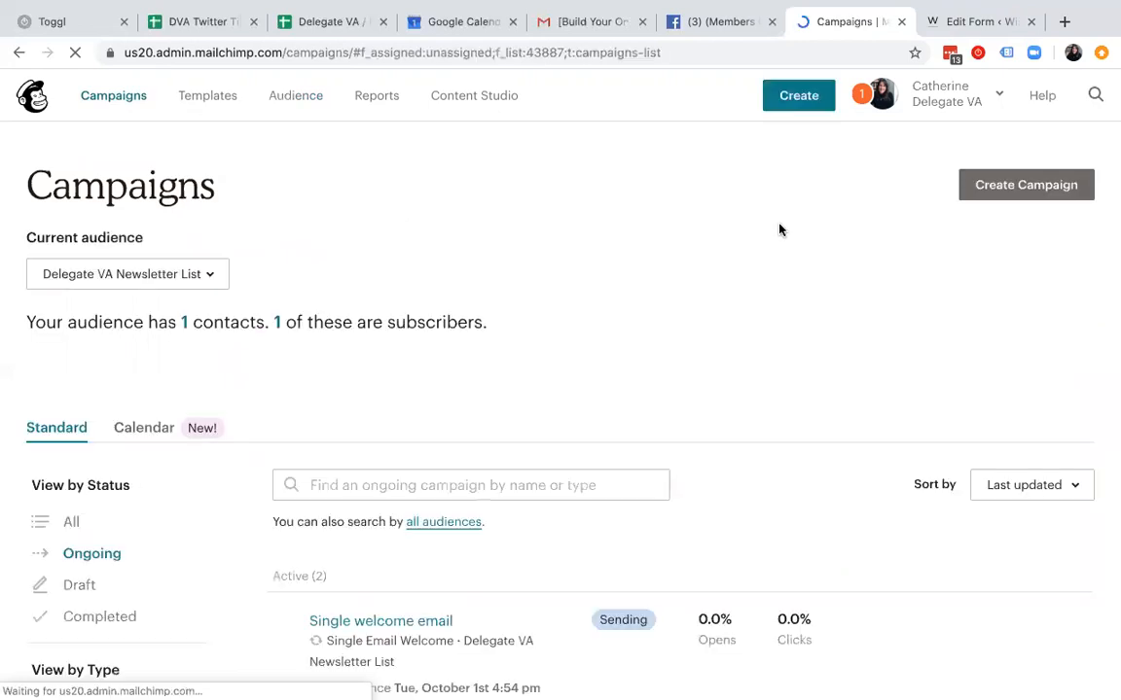
{"action": "left_click", "coordinate": [1032, 192]}
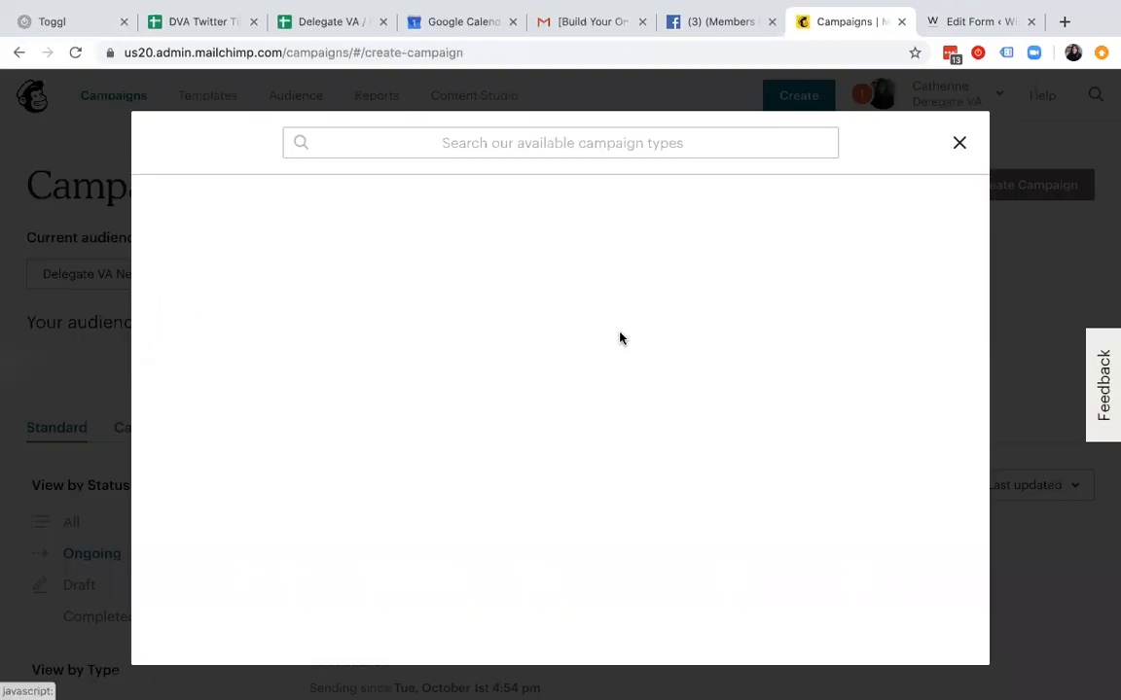
{"action": "left_click", "coordinate": [235, 203]}
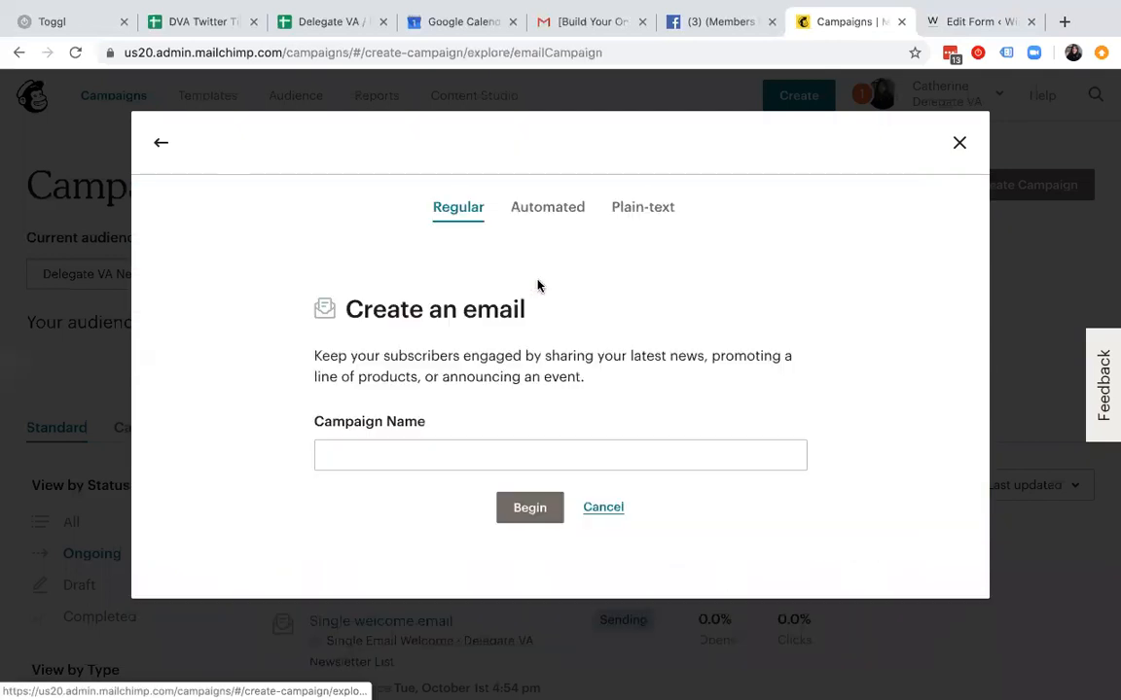
{"action": "left_click", "coordinate": [550, 208]}
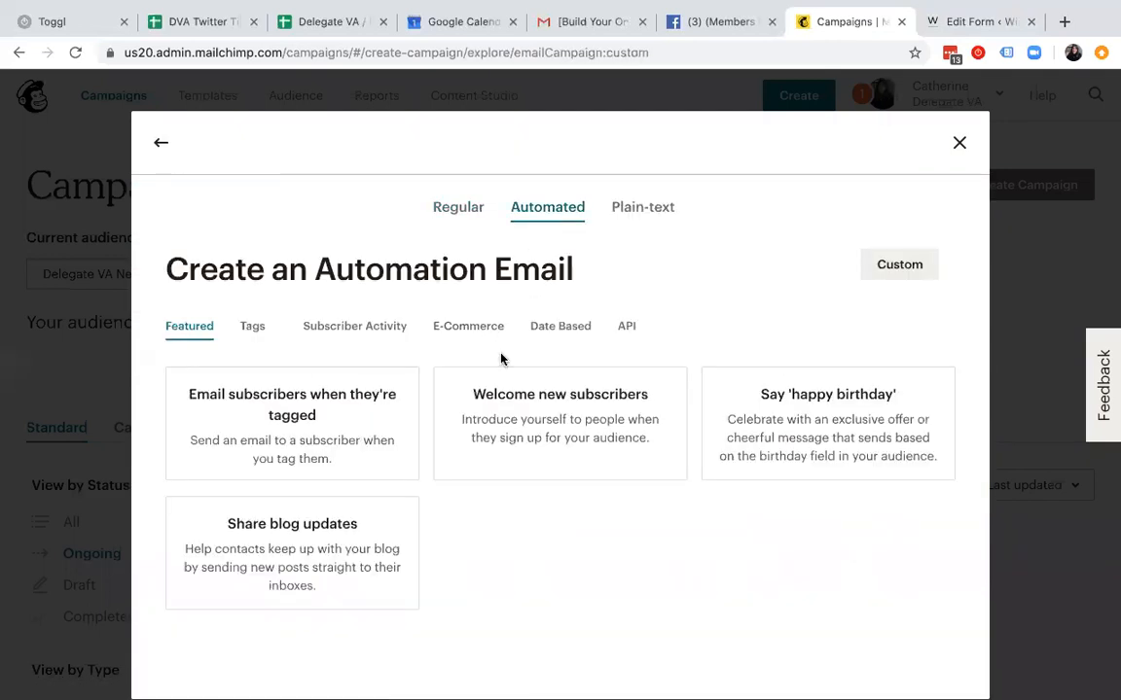
{"action": "left_click", "coordinate": [306, 434]}
- Select the Delegate VA Newsletter List audience, name the campaign "Lead magnet sign up", and begin building it
{"action": "left_click", "coordinate": [415, 424]}
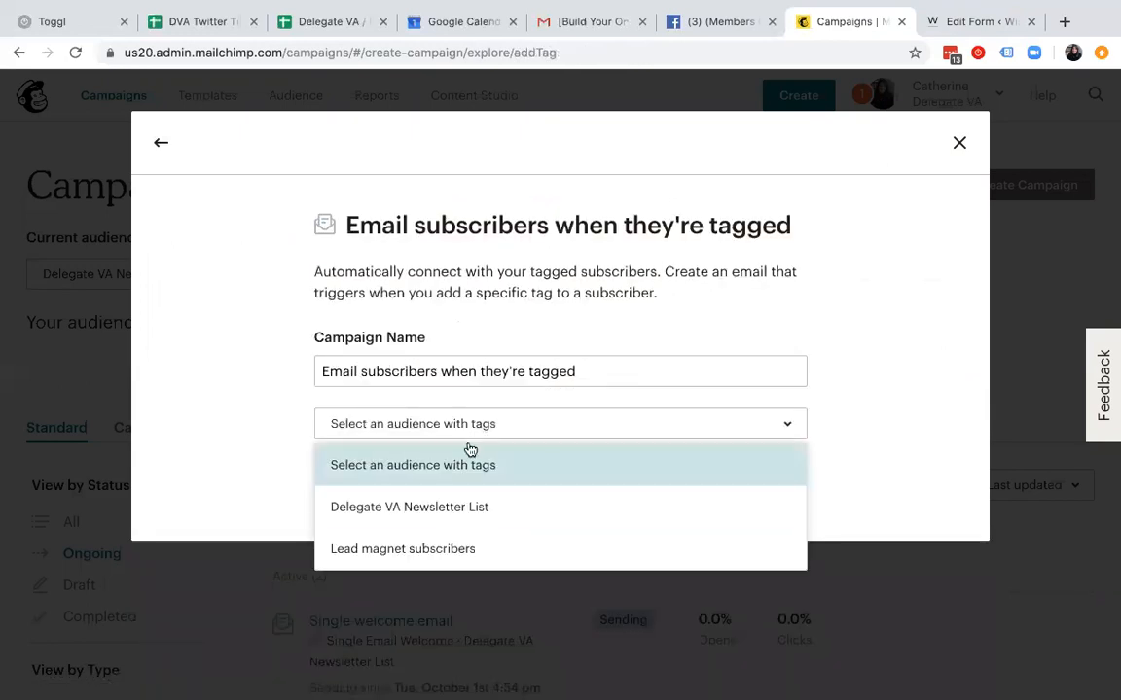
{"action": "left_click", "coordinate": [457, 510]}
{"action": "left_click", "coordinate": [591, 375]}
{"action": "key", "text": "super+a"}
{"action": "type", "text": "Lead magnet"}
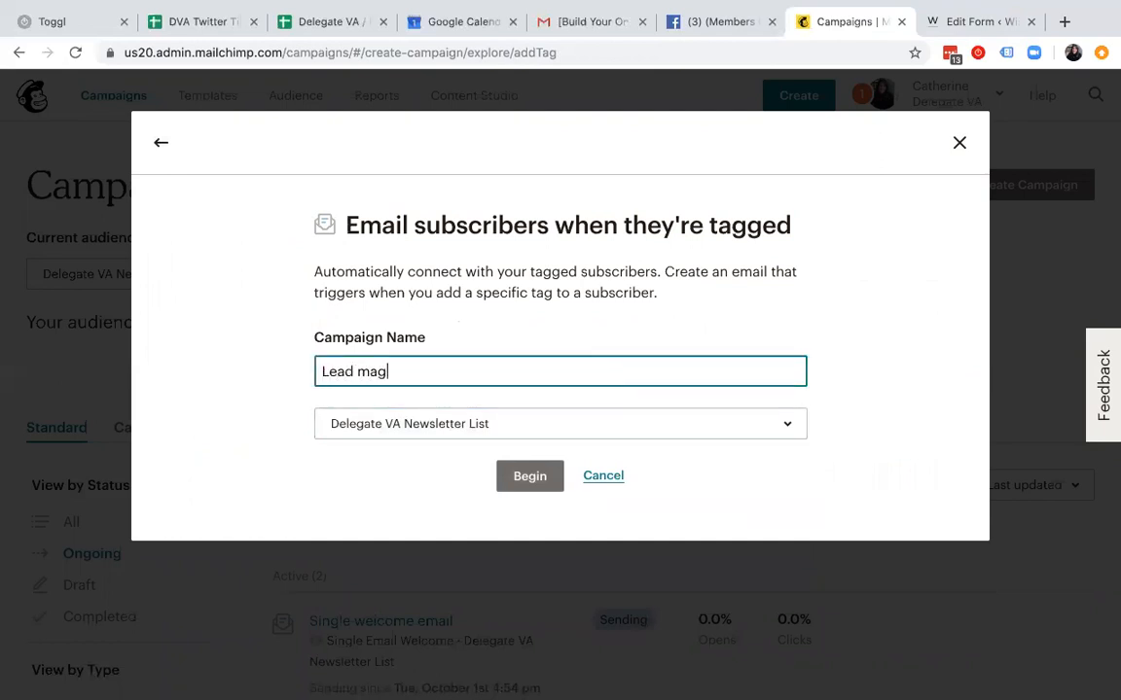
{"action": "type", "text": " sign up"}
{"action": "left_click", "coordinate": [520, 474]}
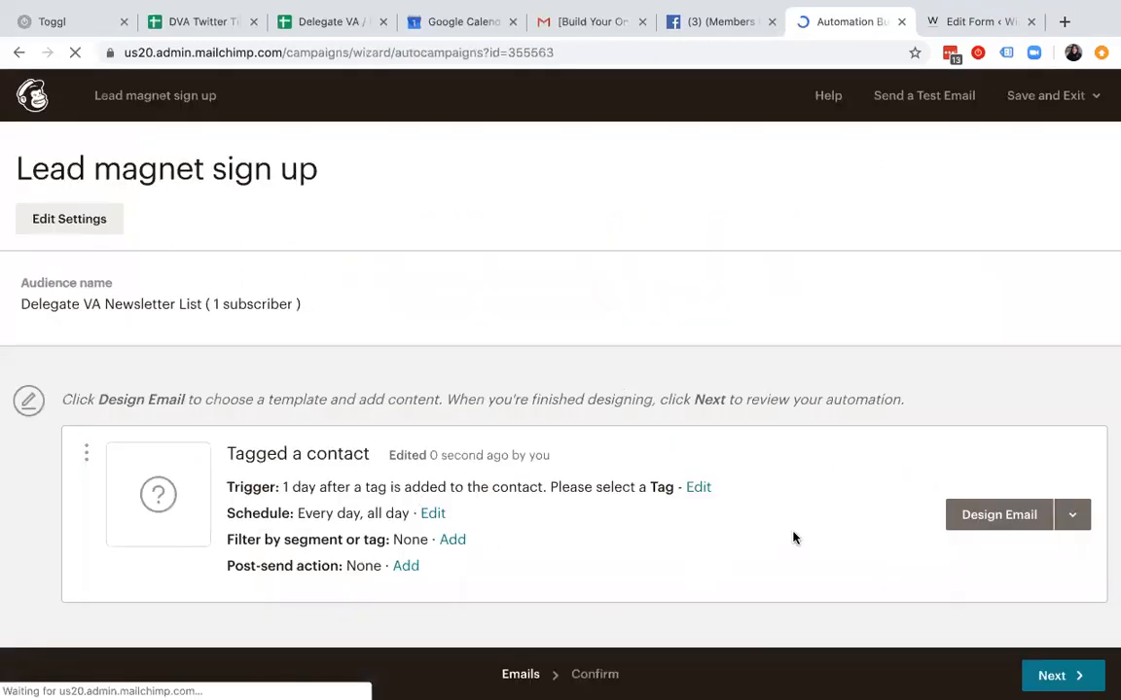
- Open the automation email's design setup and set its subject to "Here's the lead magnet you signed up for."
{"action": "left_click", "coordinate": [1000, 513]}
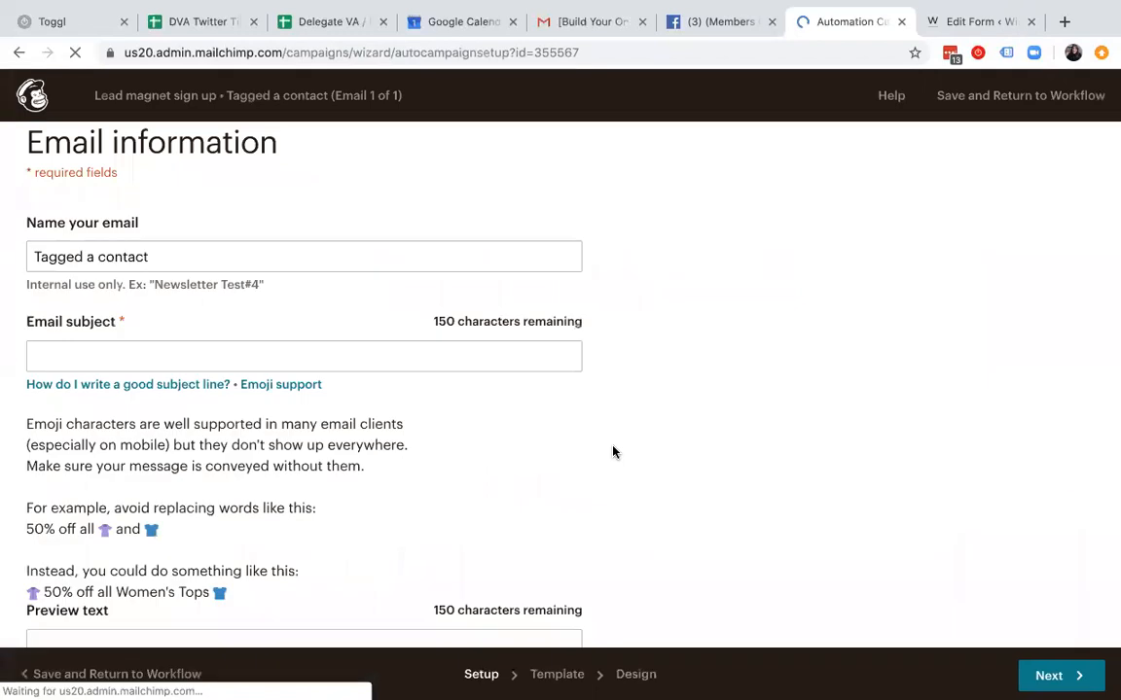
{"action": "left_click", "coordinate": [511, 356]}
{"action": "type", "text": "Here;s the"}
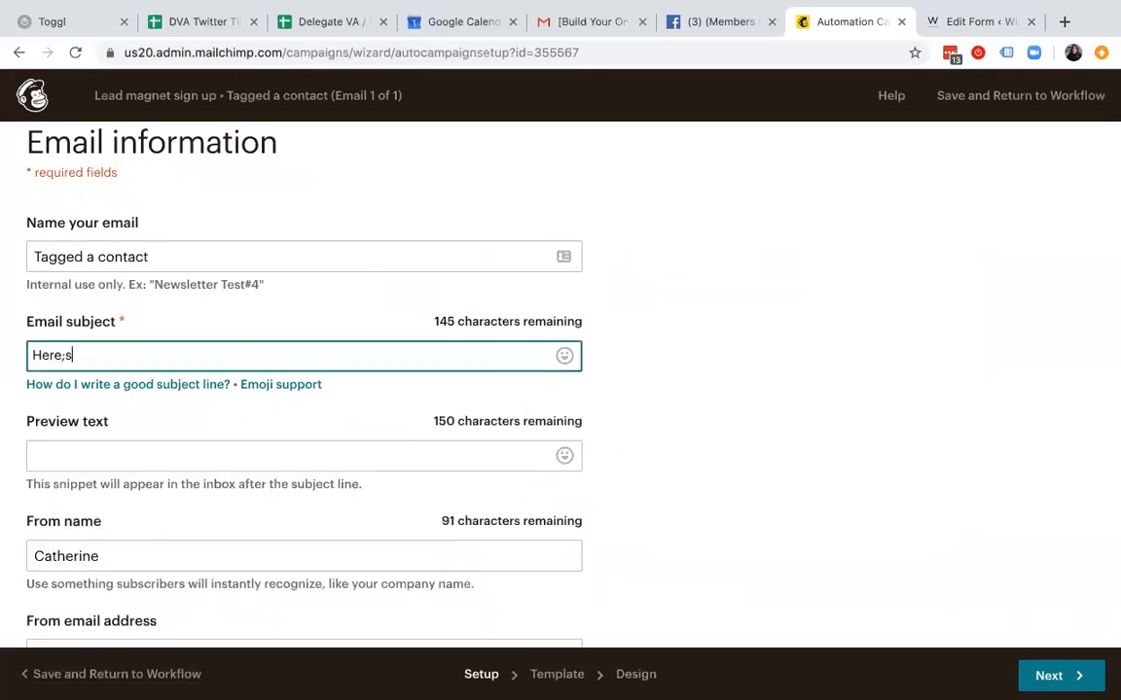
{"action": "key", "text": "BackSpace"}
{"action": "key", "text": "BackSpace"}
{"action": "key", "text": "BackSpace"}
{"action": "key", "text": "BackSpace"}
{"action": "key", "text": "BackSpace"}
{"action": "key", "text": "BackSpace"}
{"action": "type", "text": "'s the lead mag"}
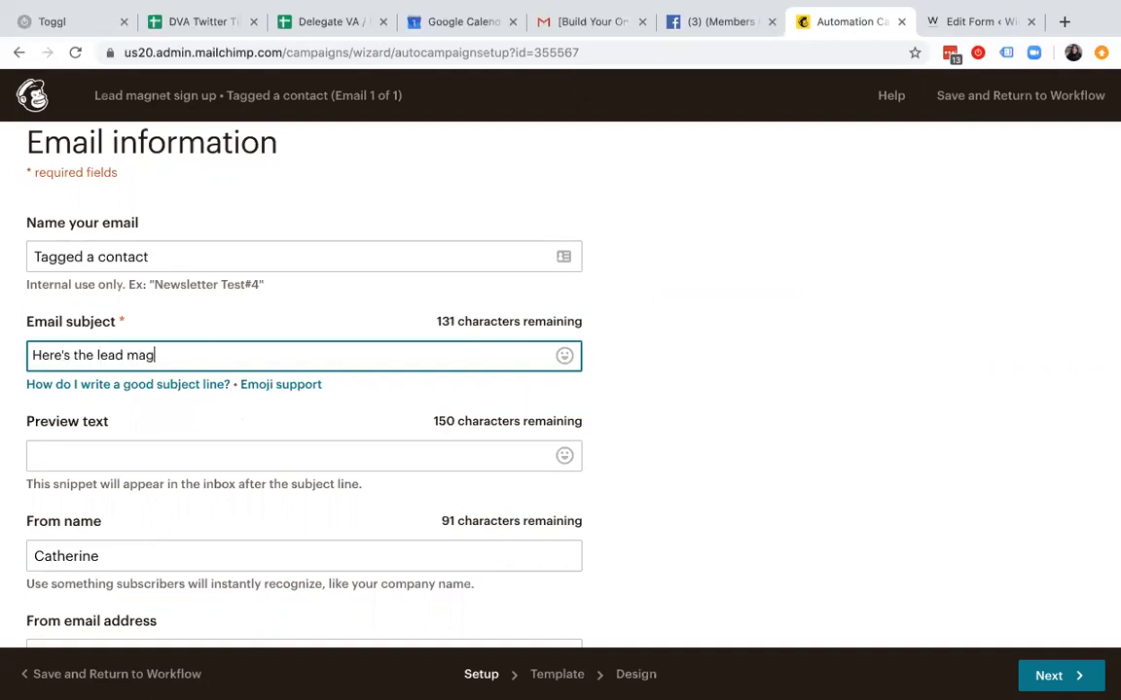
{"action": "type", "text": "net you signed up for."}
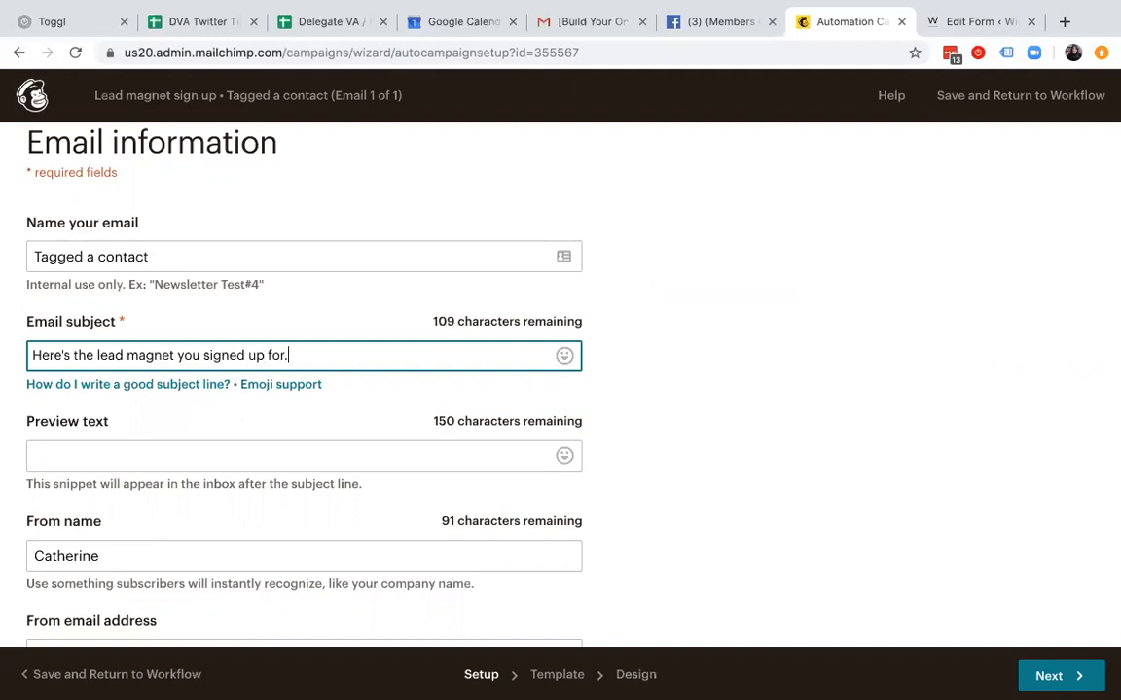
{"action": "scroll", "coordinate": [593, 478], "scroll_direction": "down", "scroll_amount": 1}
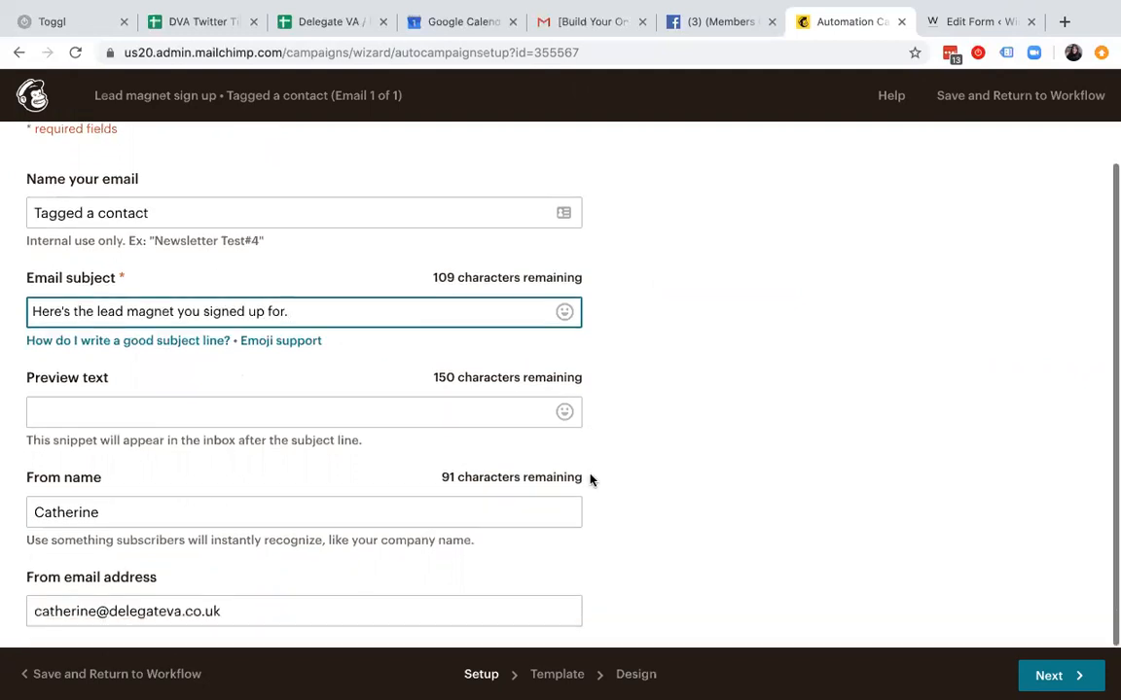
- Continue to the email template layouts, look them over, and go back through the setup to save and return to the workflow
{"action": "left_click", "coordinate": [1046, 676]}
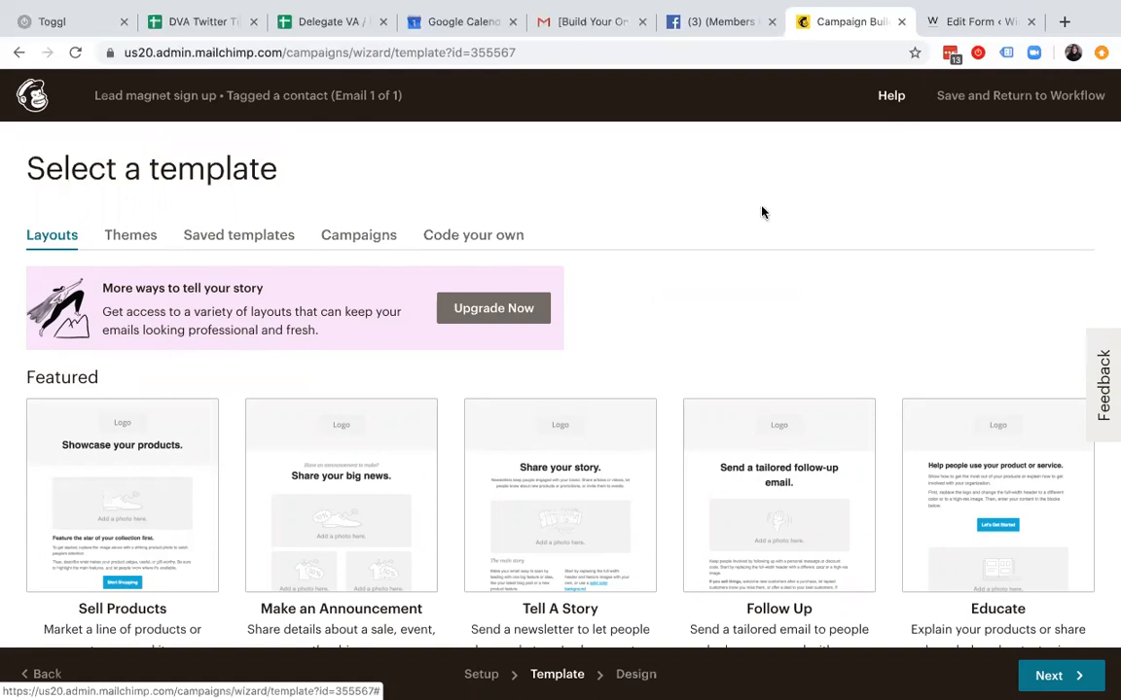
{"action": "mouse_move", "coordinate": [556, 449]}
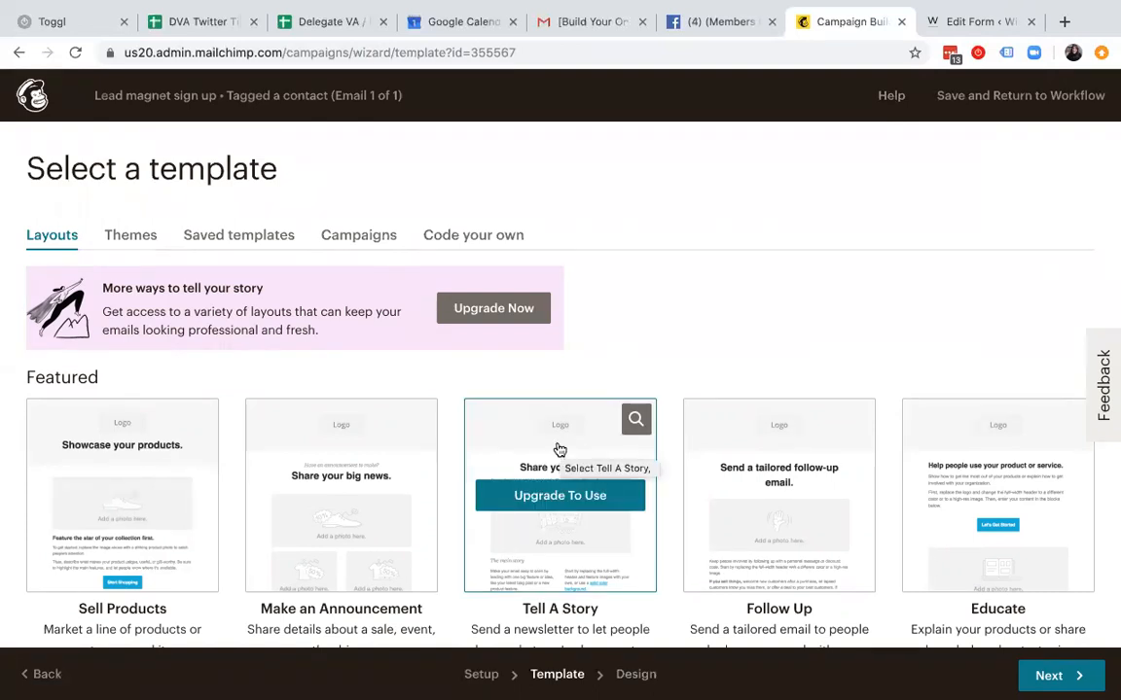
{"action": "left_click", "coordinate": [41, 678]}
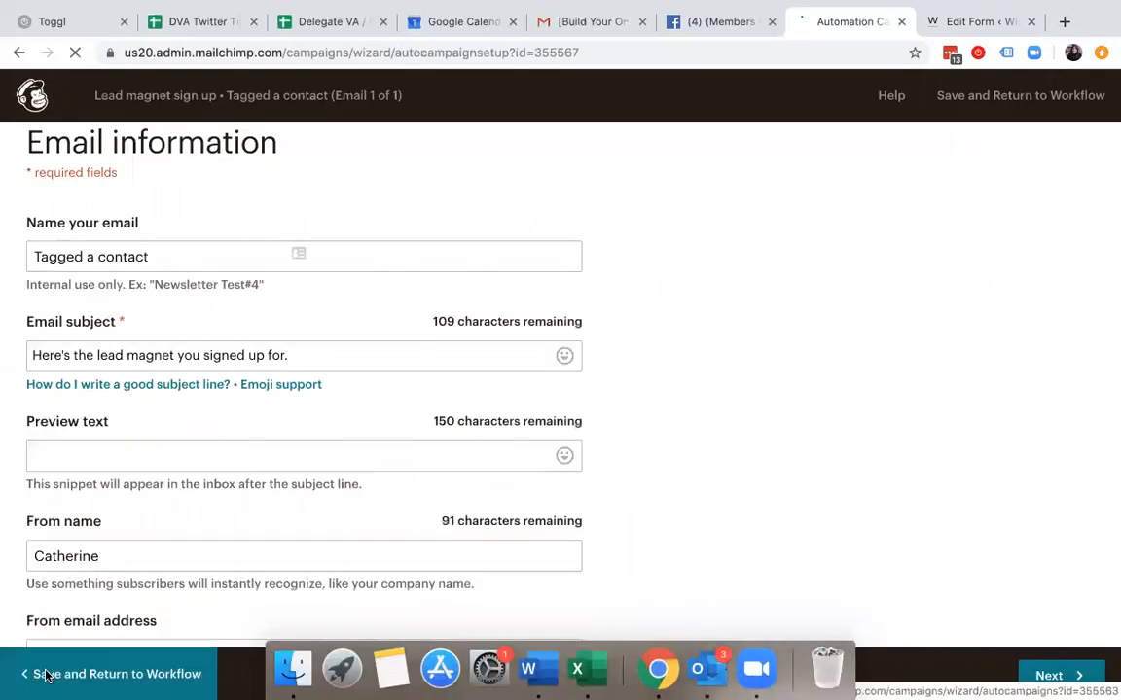
{"action": "left_click", "coordinate": [47, 675]}
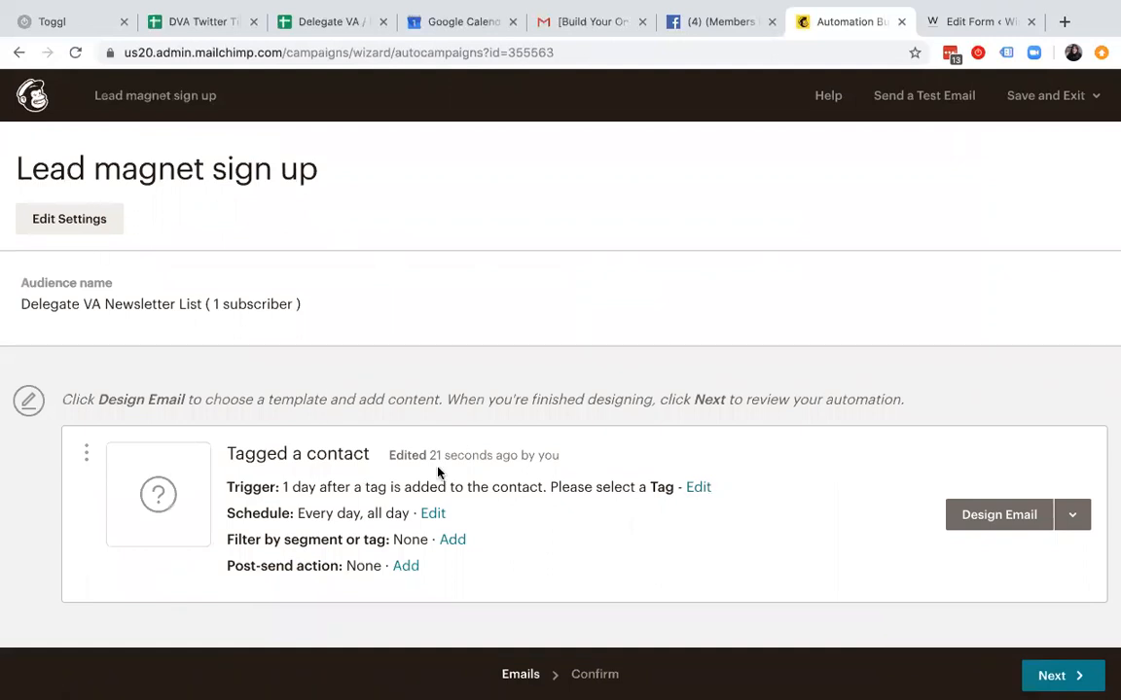
- Set the automation trigger to the "Lead Magnet" tag with an immediate send, and update the trigger
{"action": "left_click", "coordinate": [698, 487]}
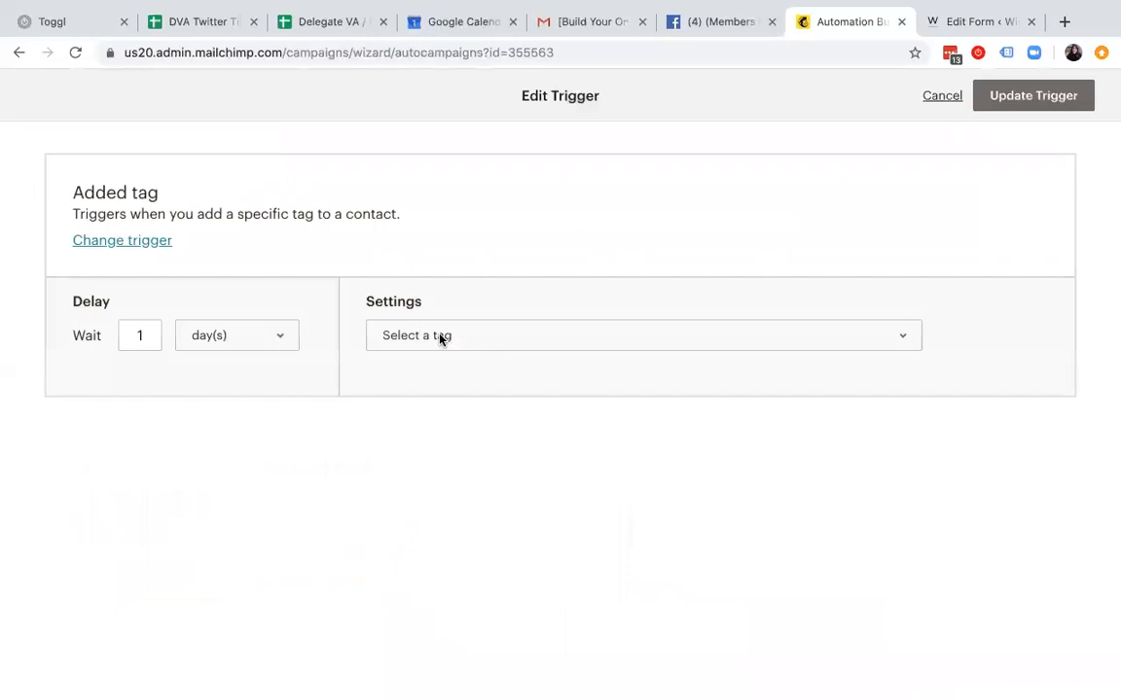
{"action": "left_click", "coordinate": [440, 337]}
{"action": "left_click", "coordinate": [444, 354]}
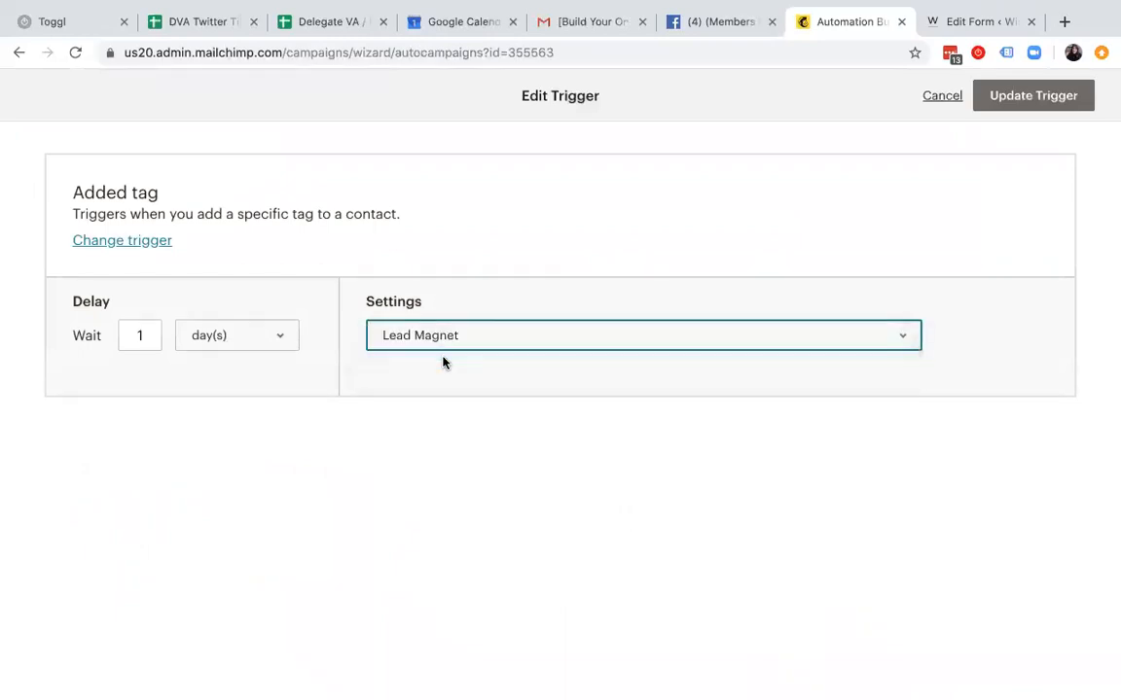
{"action": "left_click", "coordinate": [234, 334]}
{"action": "left_click", "coordinate": [210, 301]}
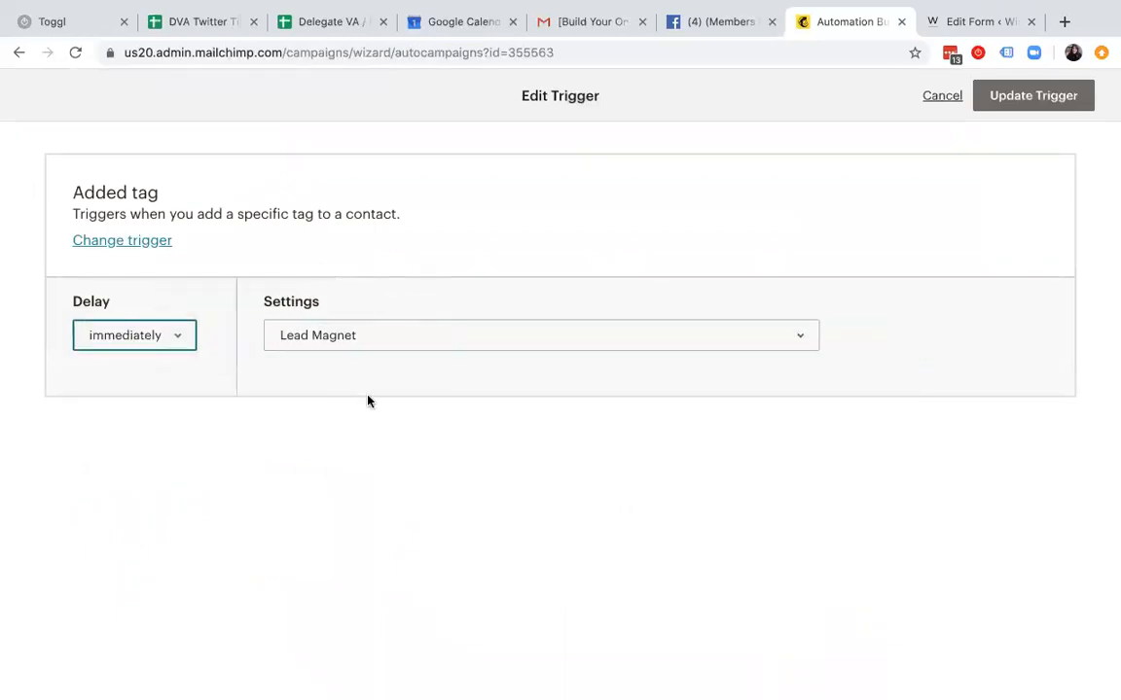
{"action": "left_click", "coordinate": [1021, 106]}
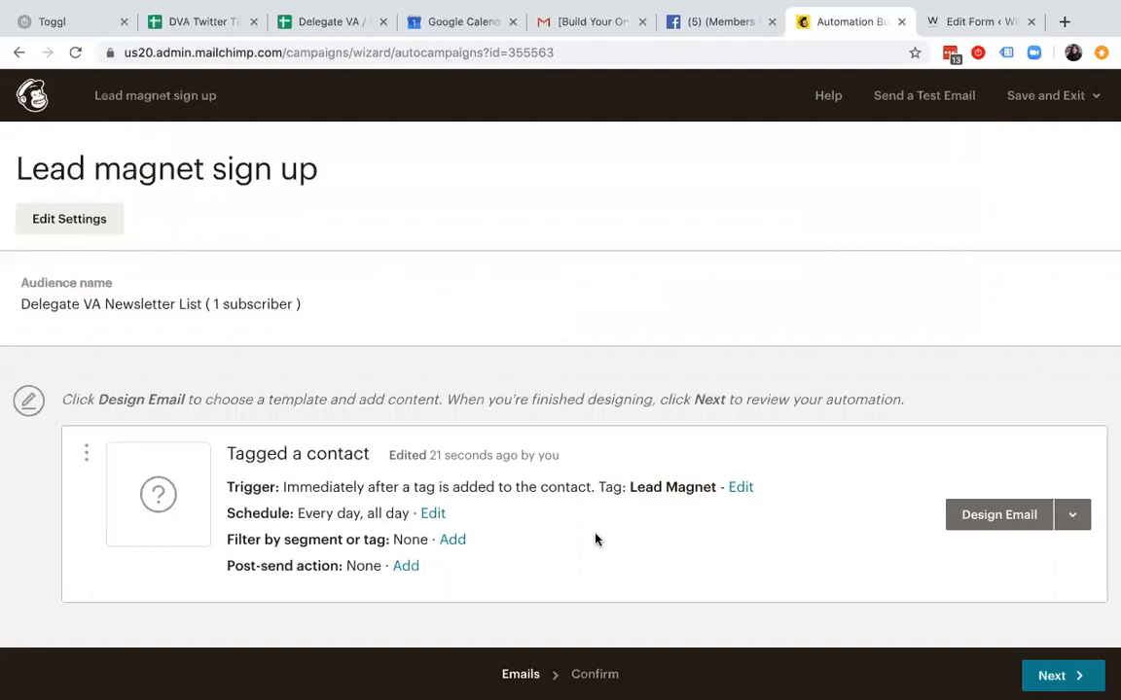
- Look at the WordPress form editor again and return to the "Lead magnet sign up" workflow in Mailchimp
{"action": "left_click", "coordinate": [942, 22]}
{"action": "left_click", "coordinate": [831, 21]}
{"action": "mouse_move", "coordinate": [491, 692]}
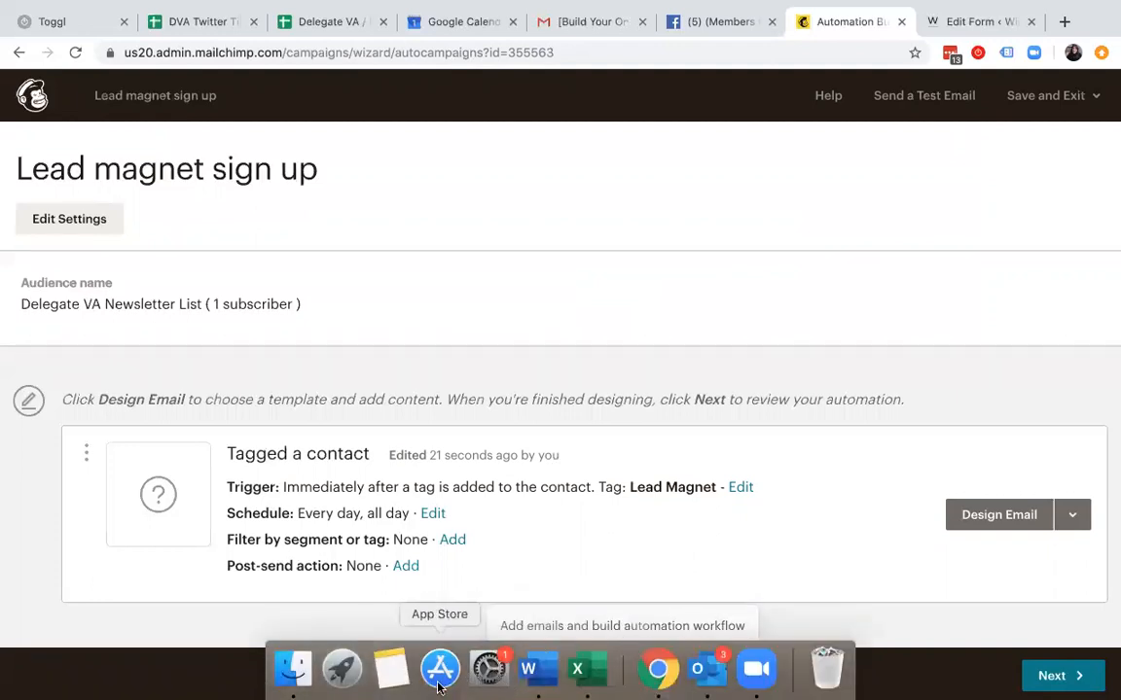